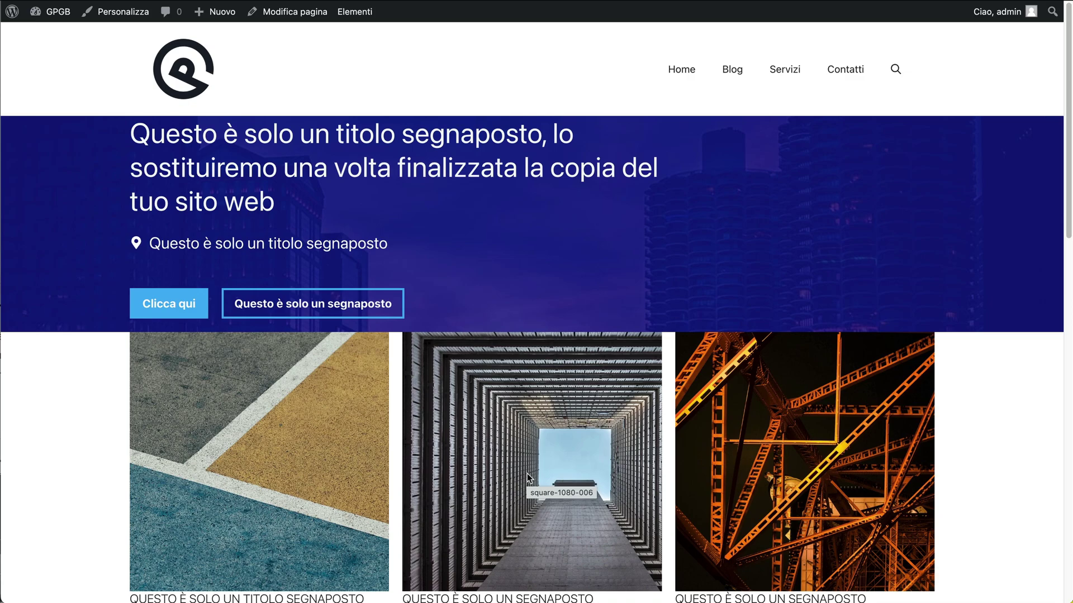
Open the page for editing and review its top-level containers through the block list, ending on the hero container
left_click(296, 16)
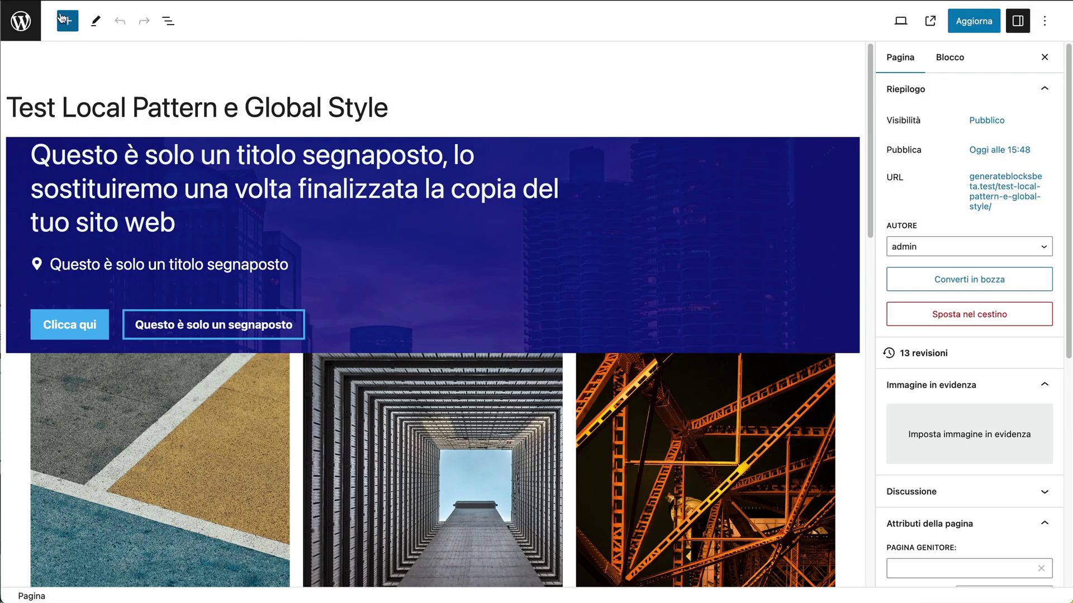
left_click(169, 29)
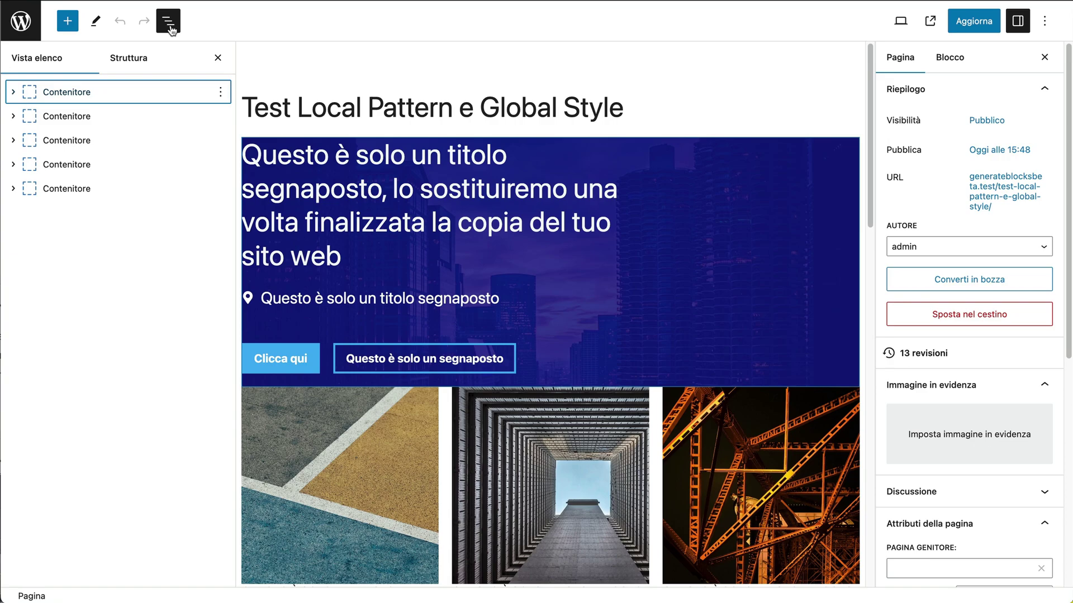
left_click(87, 101)
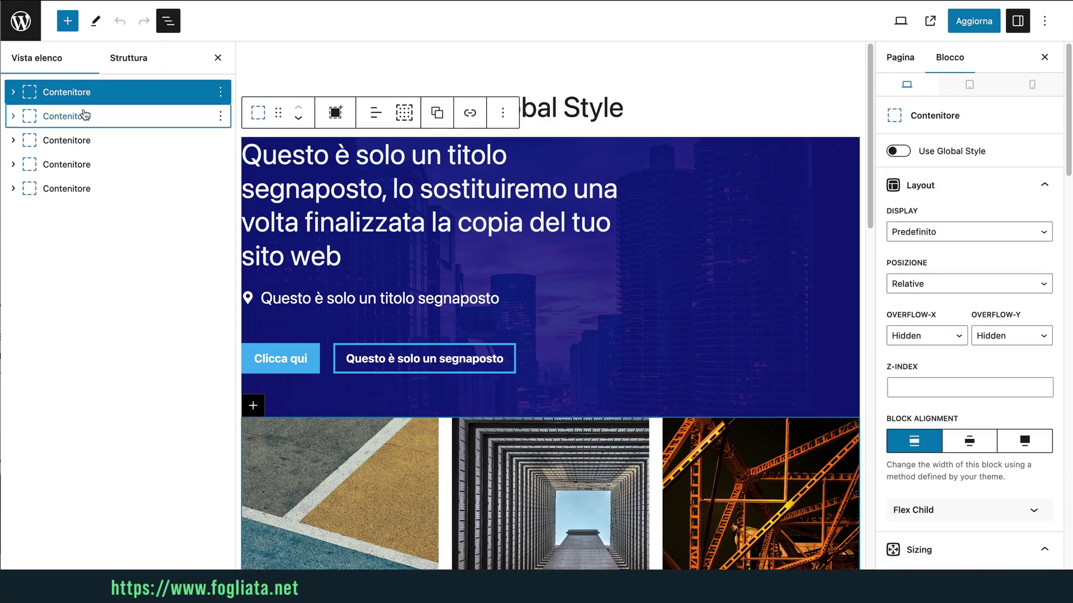
left_click(84, 115)
left_click(94, 164)
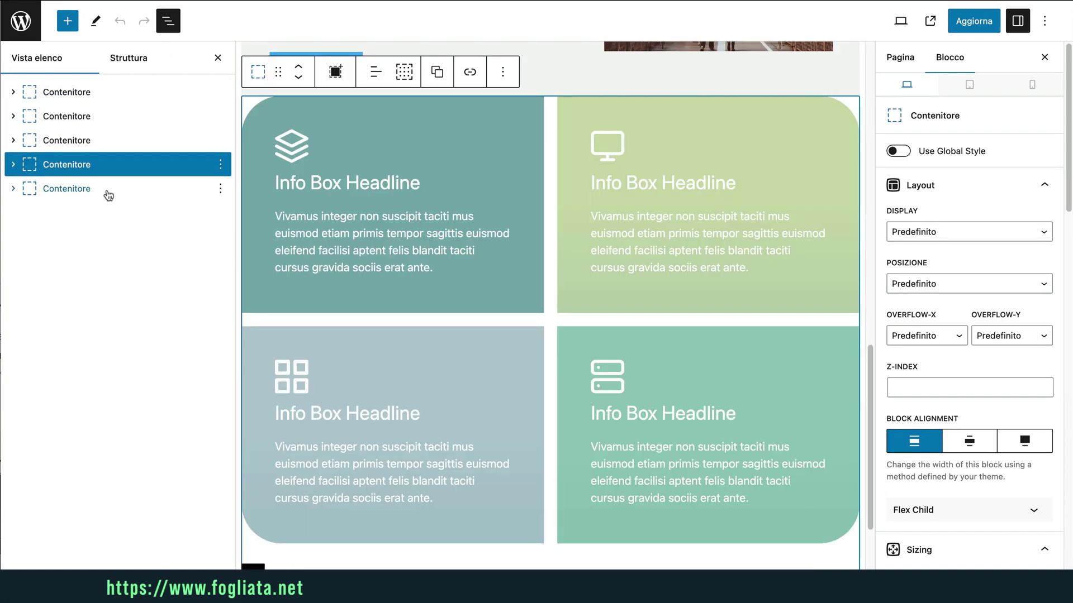
left_click(59, 100)
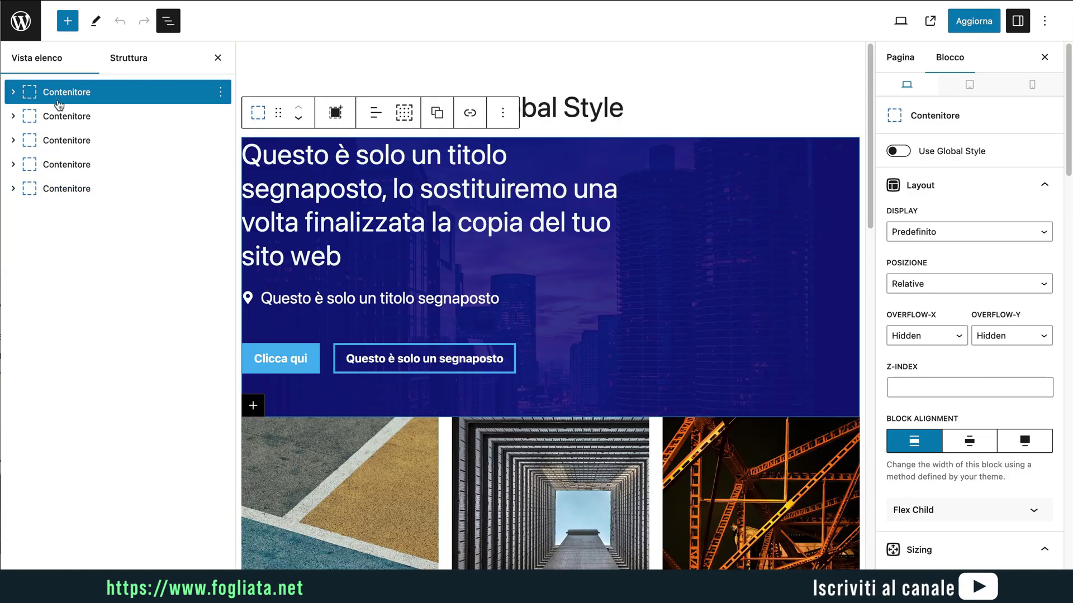
left_click(56, 114)
left_click(56, 93)
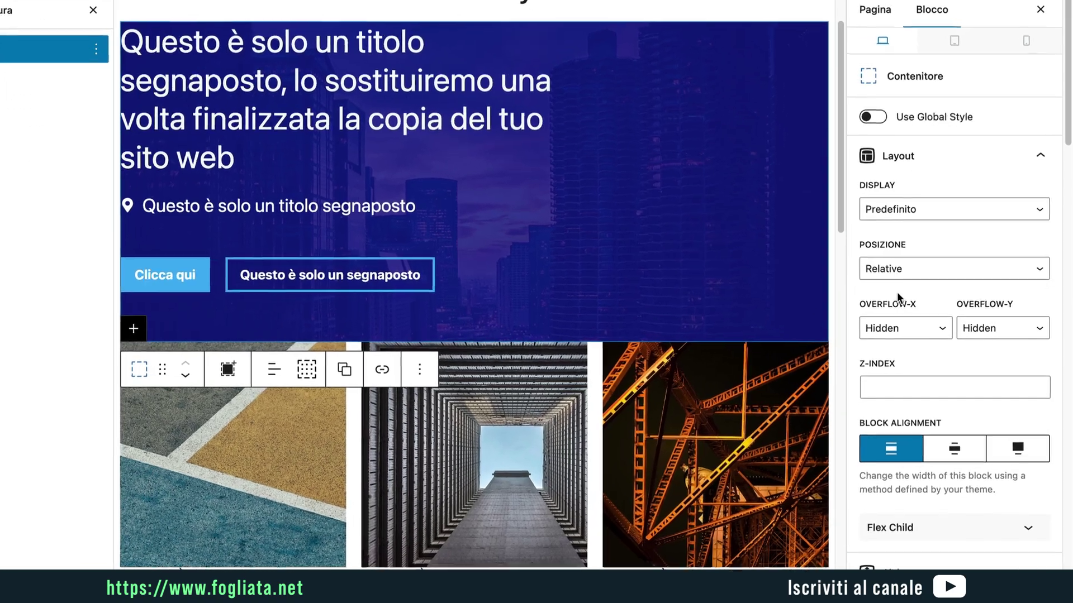
Examine the containers' sizing, padding and margin settings along with the page's layout options
scroll(911, 312, "down", 5)
scroll(846, 270, "down", 1)
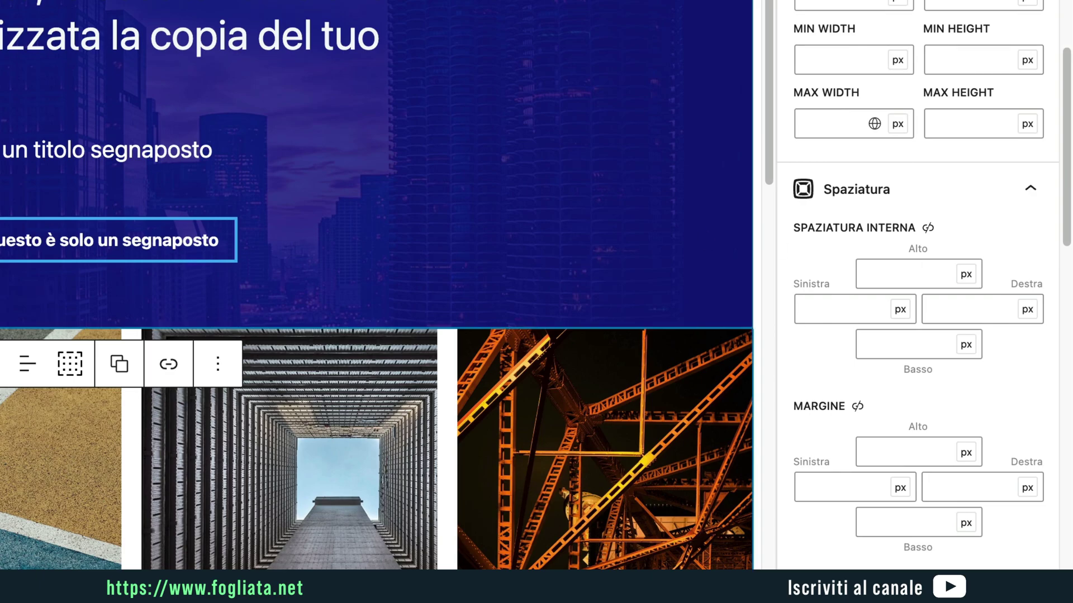
scroll(363, 196, "down", 8)
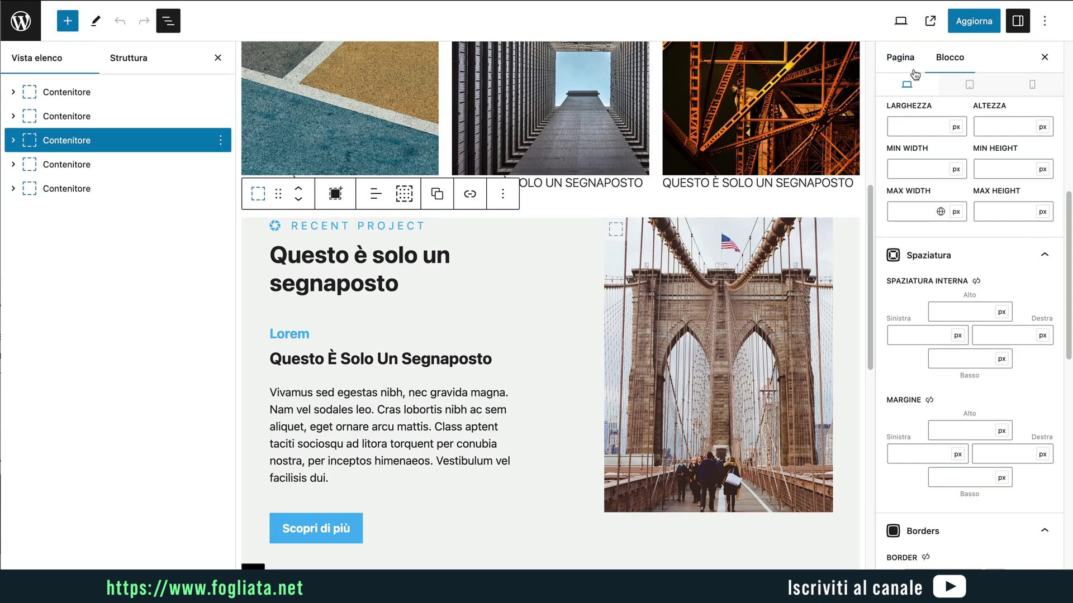
left_click(914, 68)
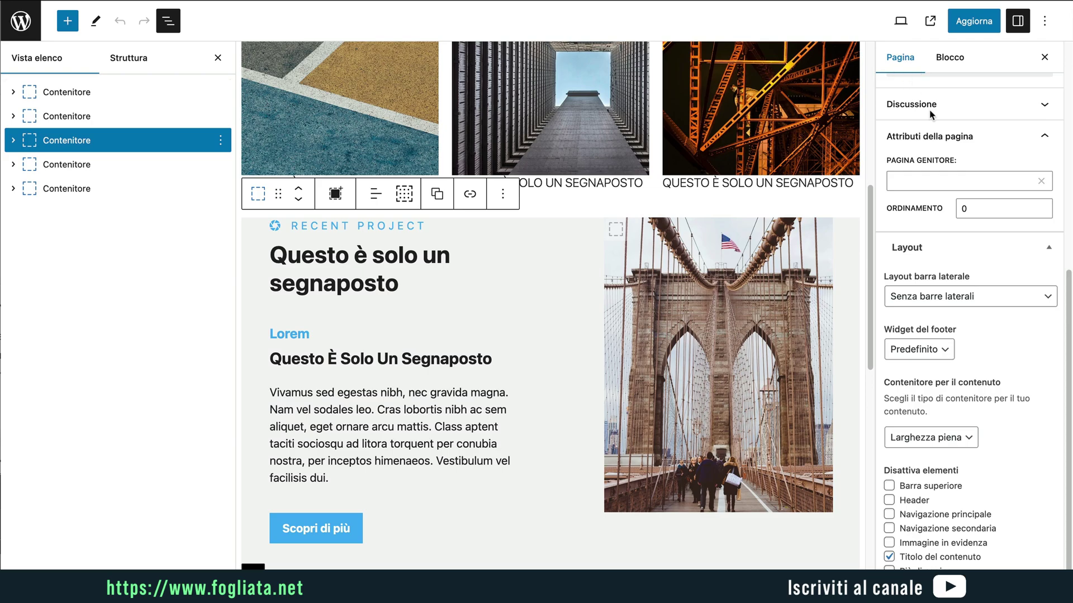
left_click(973, 25)
left_click(151, 562)
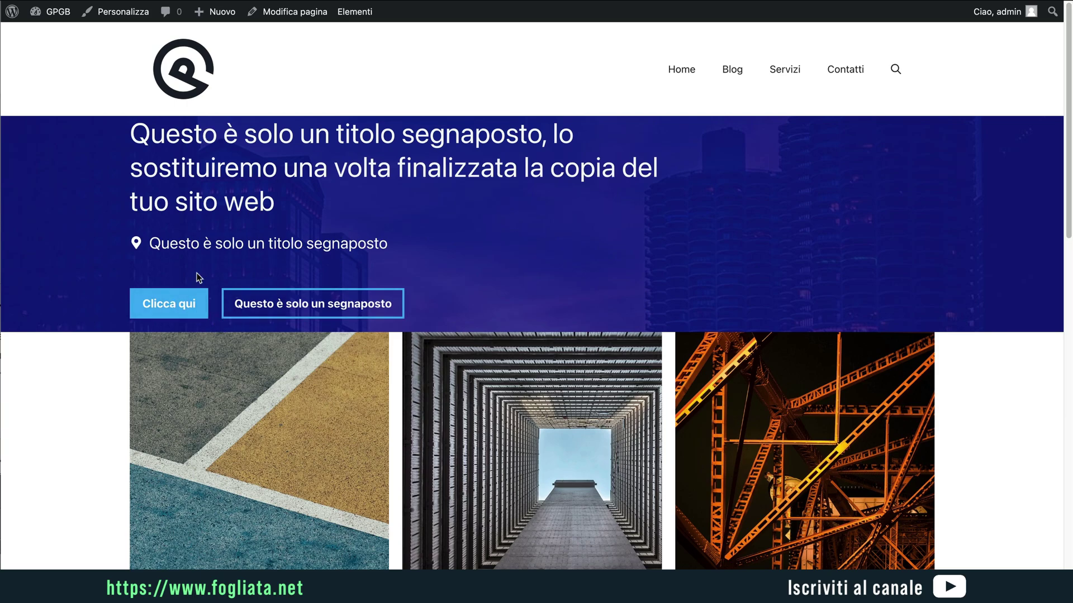
Display the published page in a responsive device preview narrowed to 615 px wide
scroll(217, 196, "down", 1)
scroll(217, 196, "down", 1)
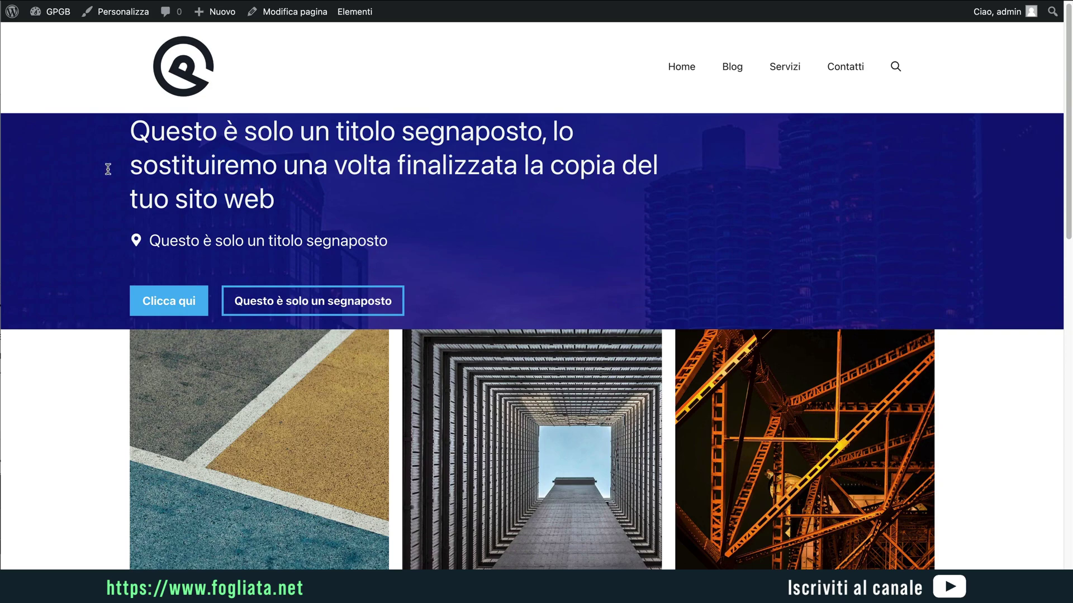
scroll(986, 276, "up", 1)
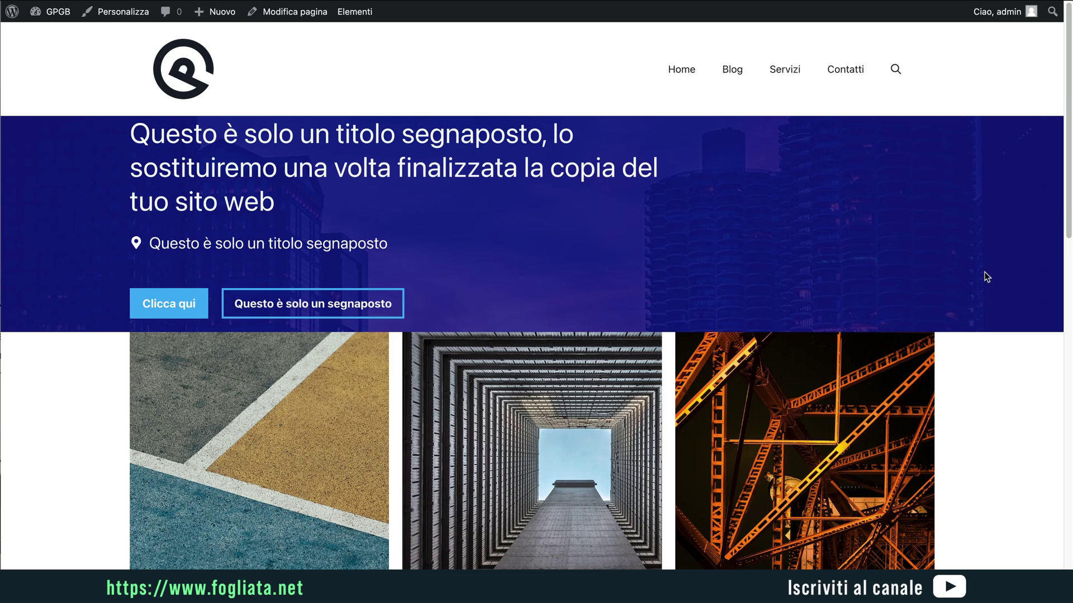
key("super+alt+j")
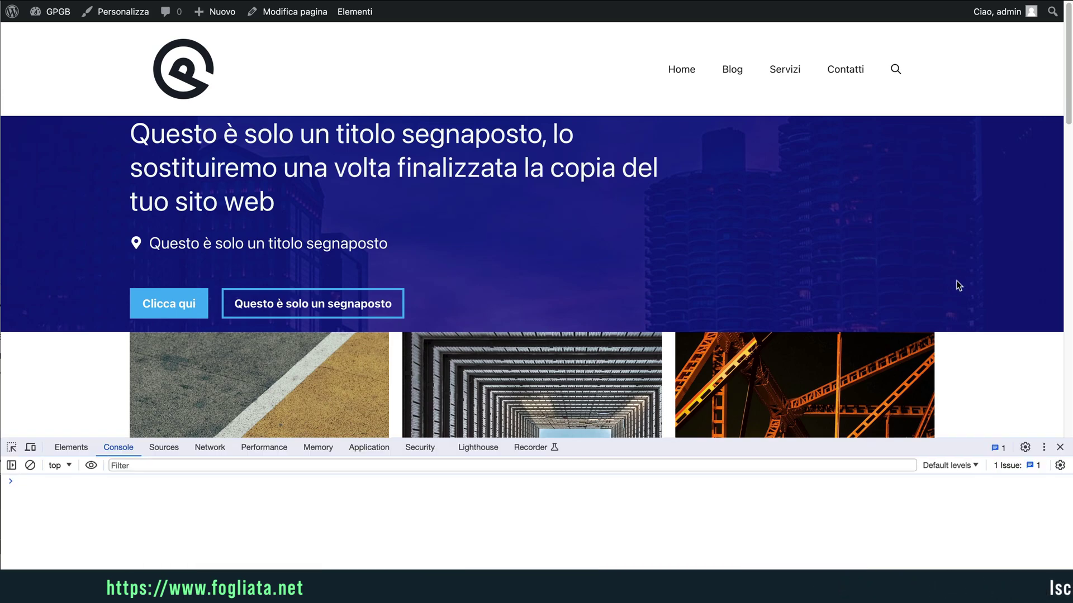
left_click(30, 447)
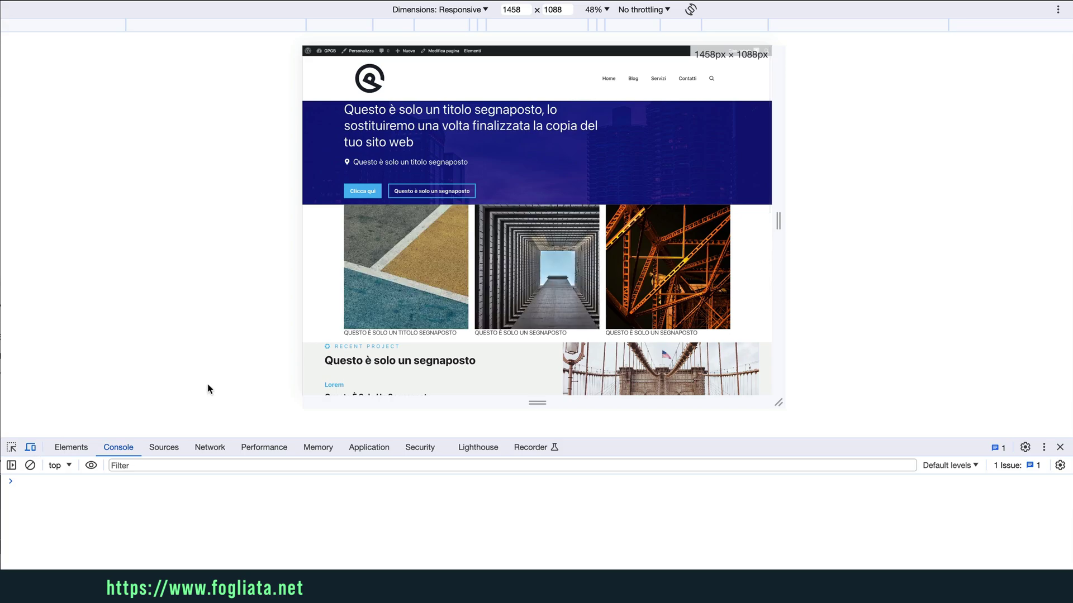
left_click_drag(780, 229, 645, 222)
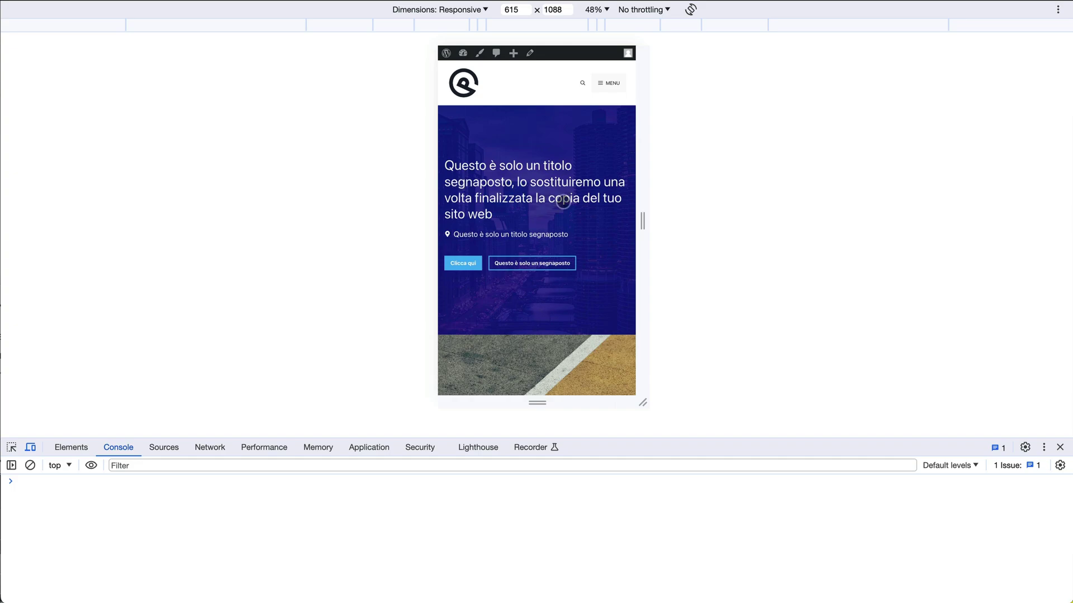
Examine the mobile layout from the hero to the footer for side spacing, and exit the device preview
scroll(563, 201, "down", 2)
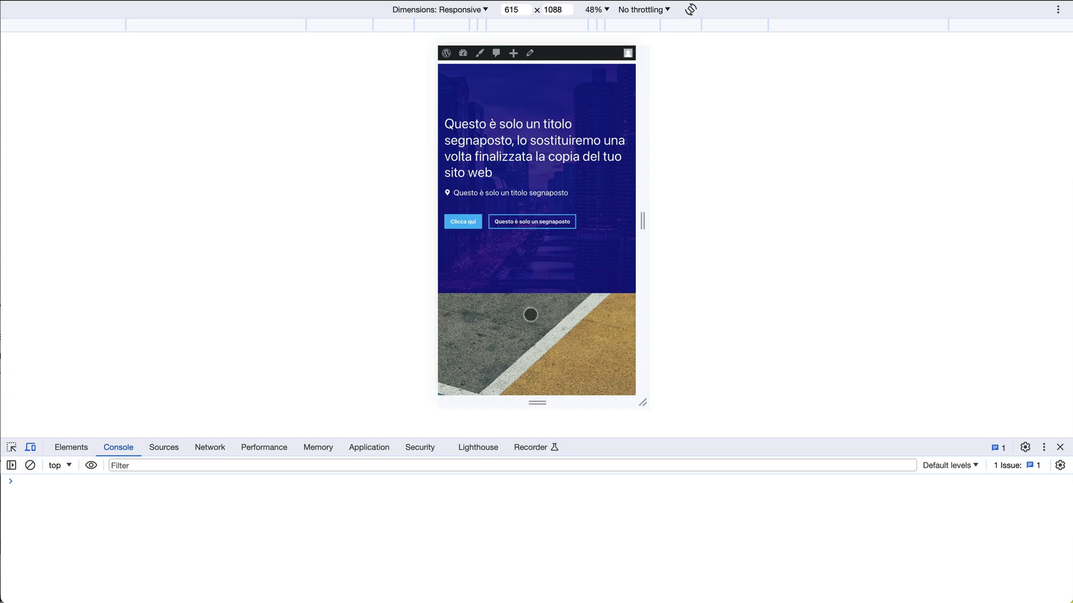
scroll(530, 314, "down", 5)
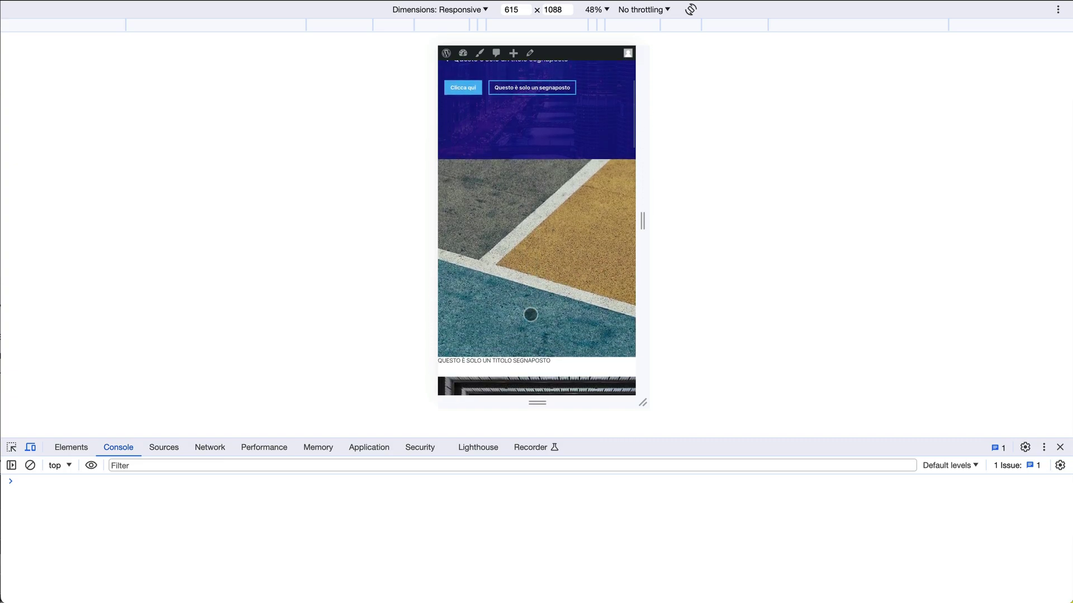
scroll(530, 315, "down", 7)
scroll(531, 314, "down", 10)
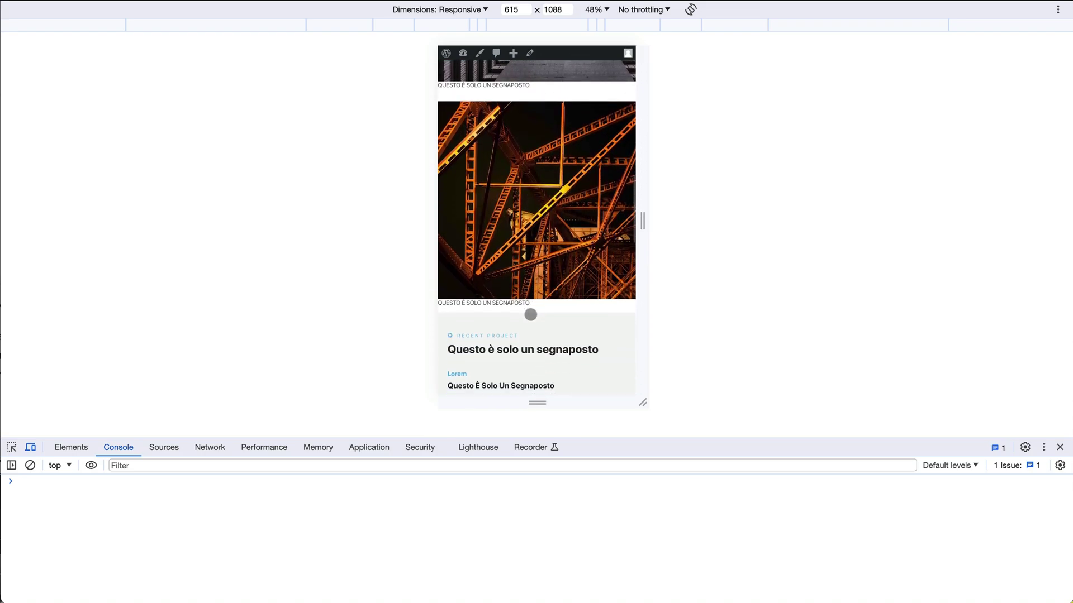
scroll(530, 315, "down", 5)
scroll(530, 315, "down", 10)
scroll(530, 315, "down", 11)
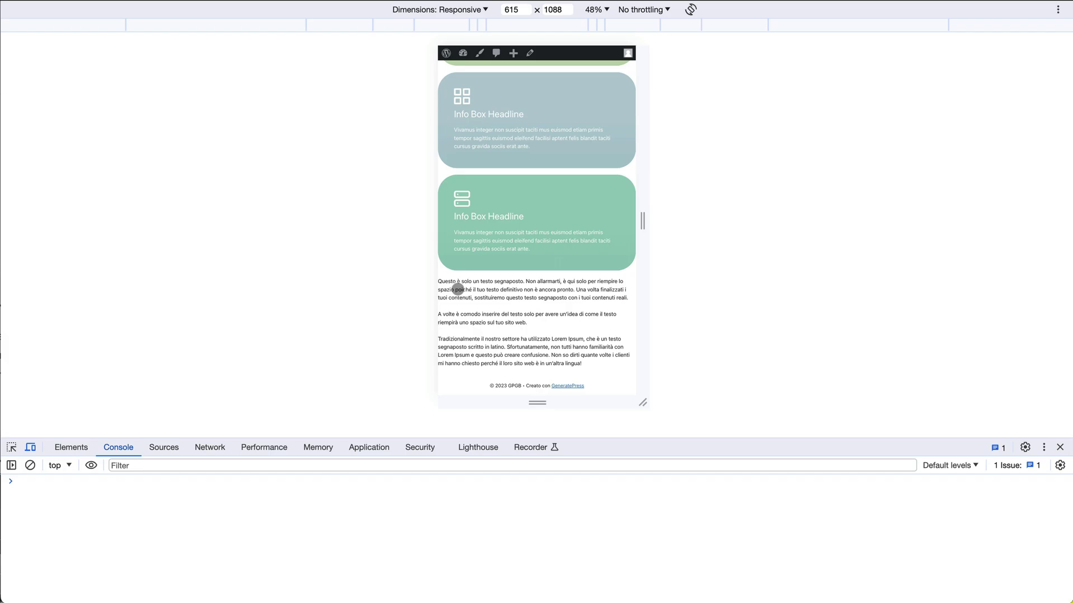
left_click(30, 447)
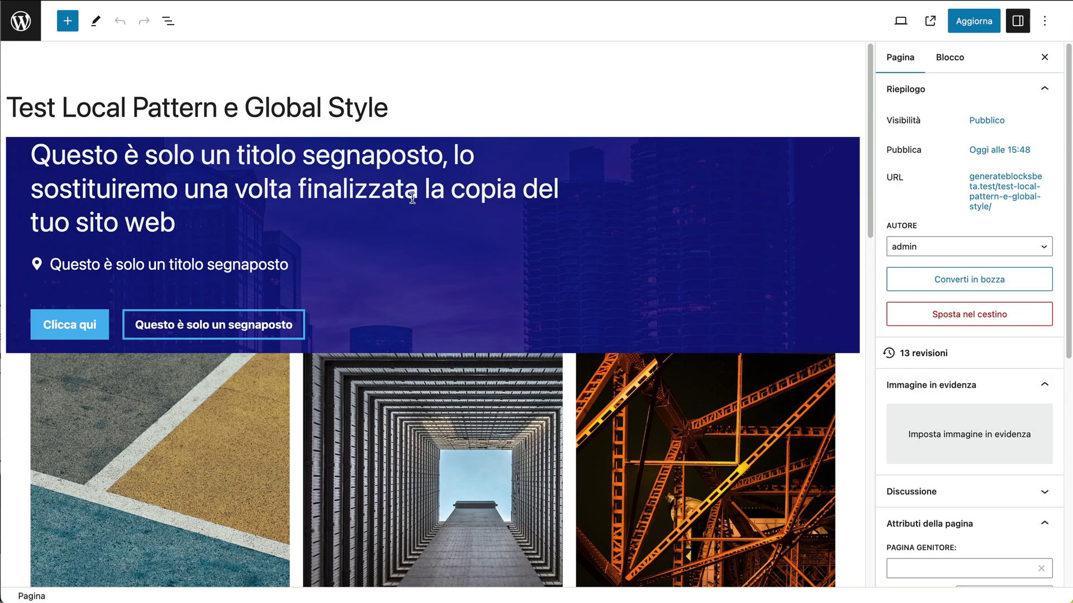
Check the padding and margin settings of the first three containers and the Recent Project section's heading
left_click(167, 22)
left_click(90, 98)
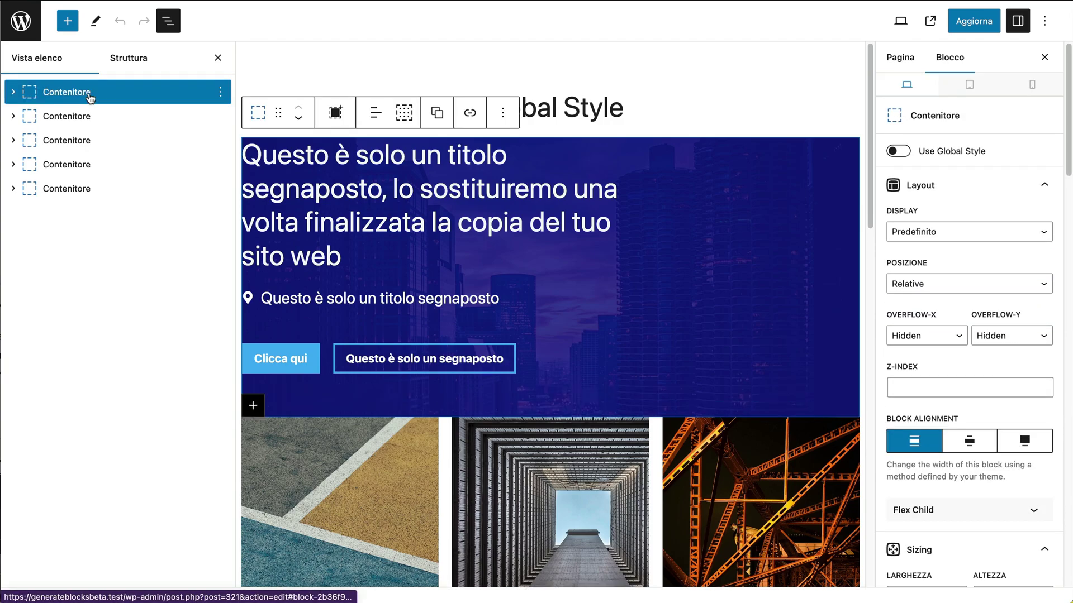
scroll(927, 318, "down", 6)
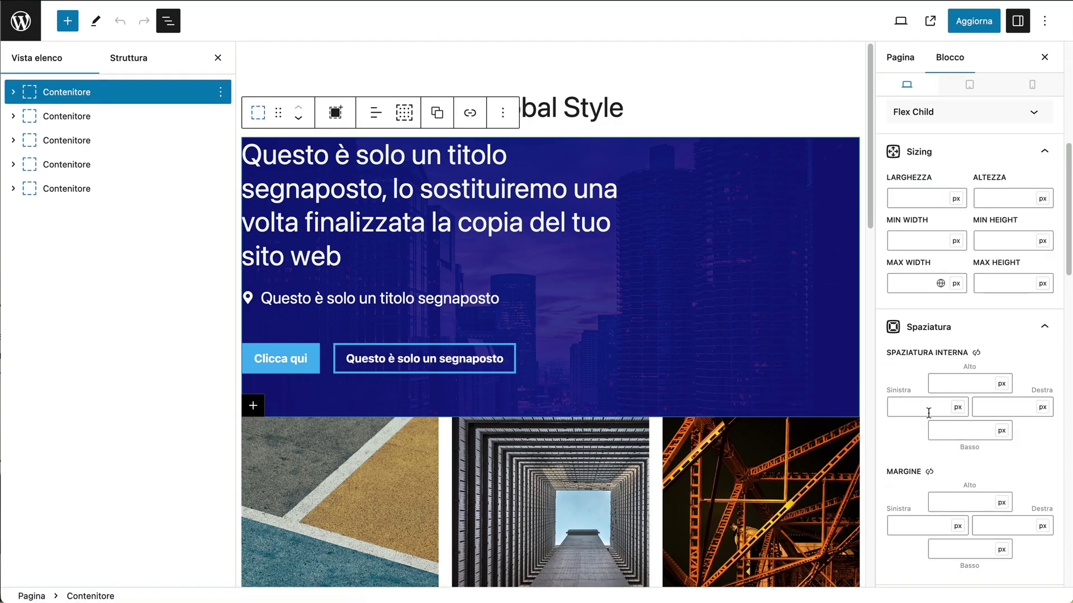
left_click(95, 124)
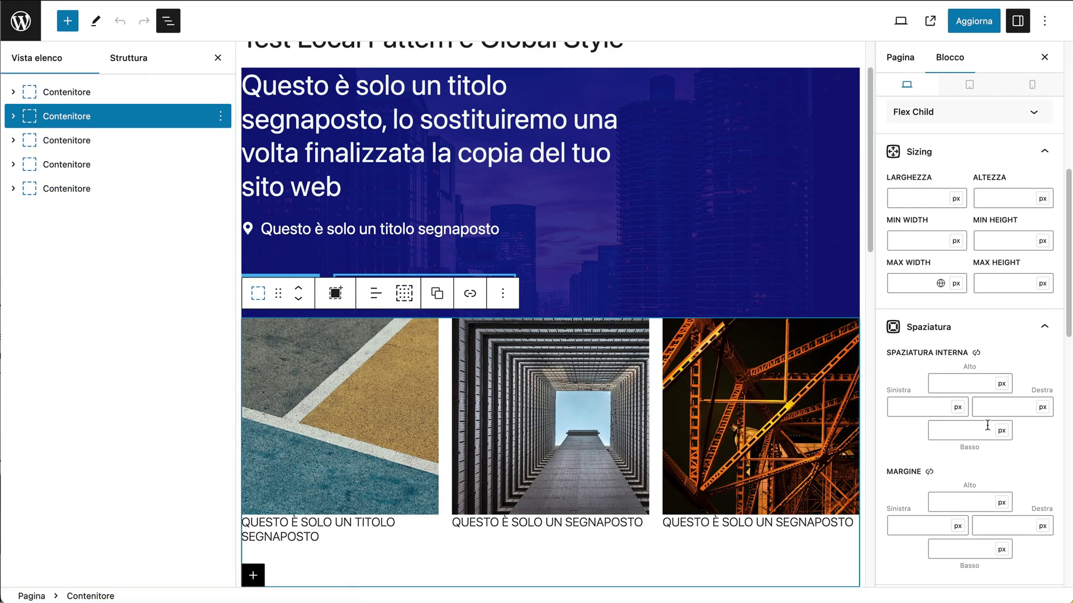
left_click(89, 146)
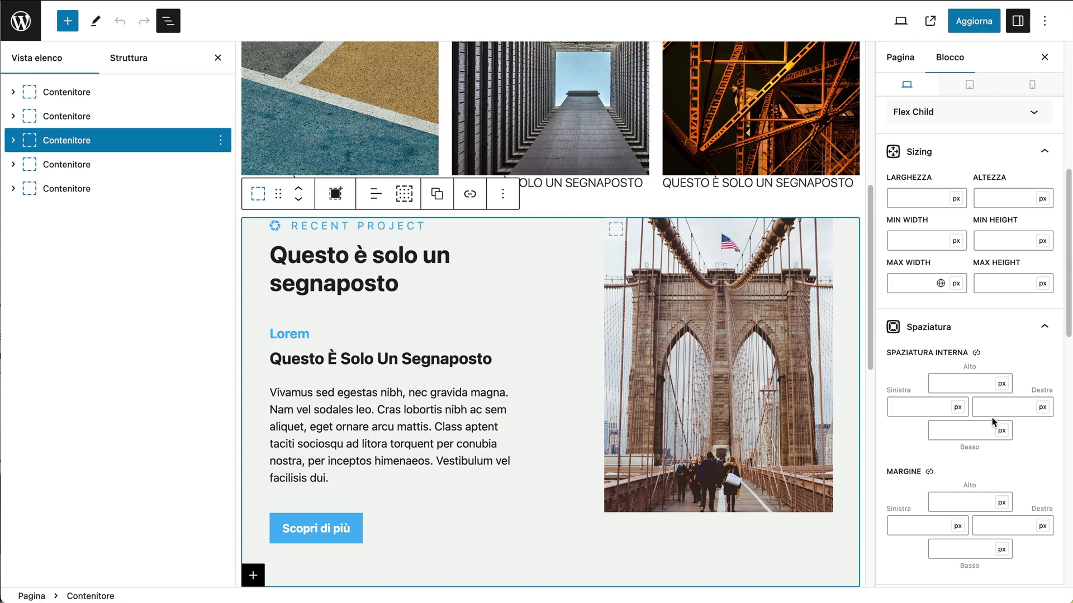
left_click(394, 294)
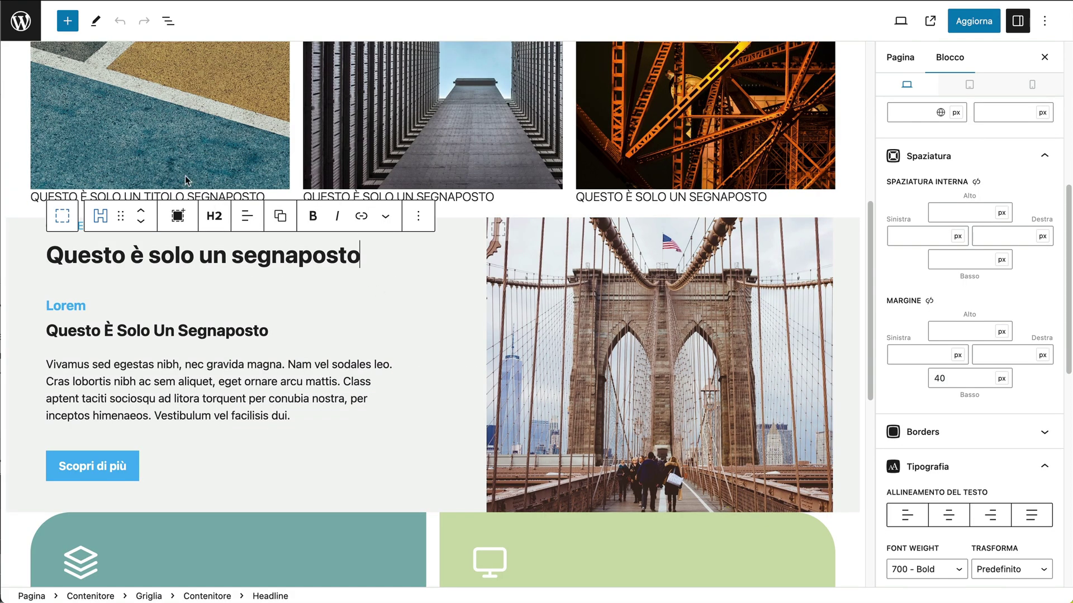
left_click(67, 21)
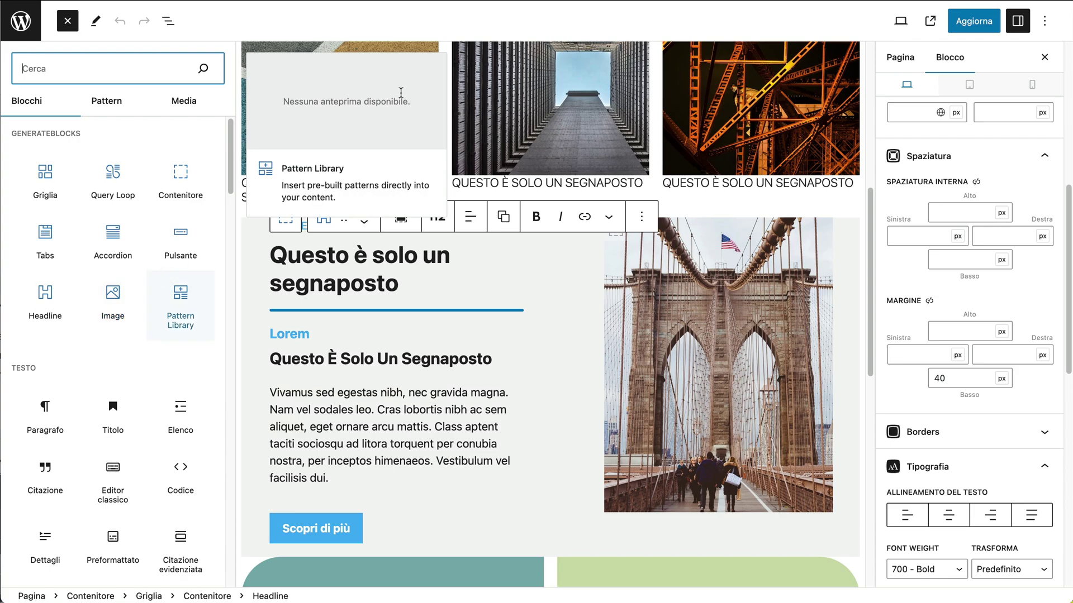
left_click(968, 28)
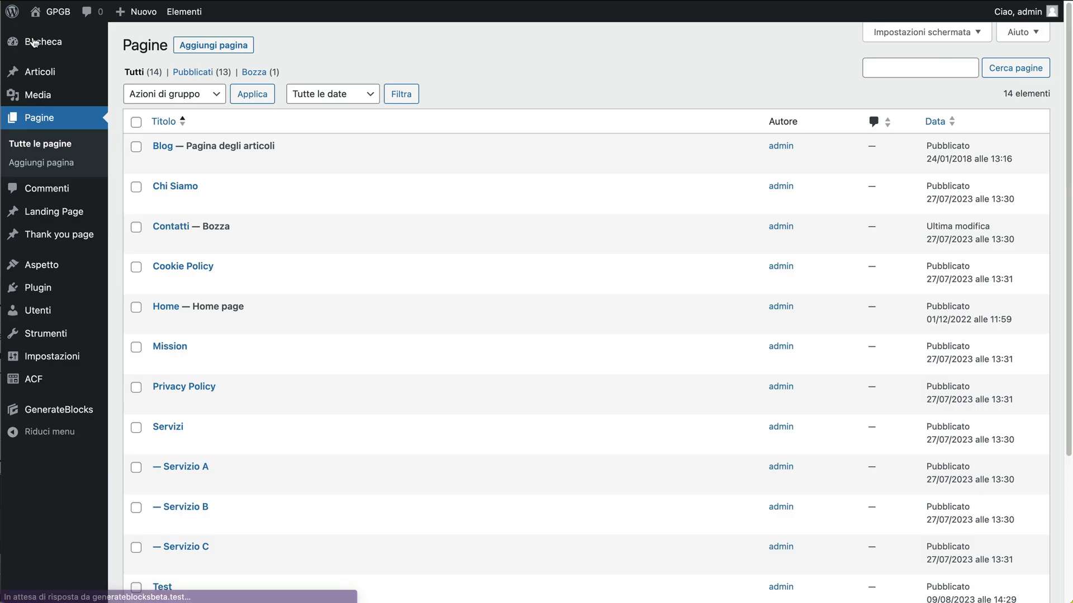
Create a new GenerateBlocks global style titled Container
mouse_move(48, 416)
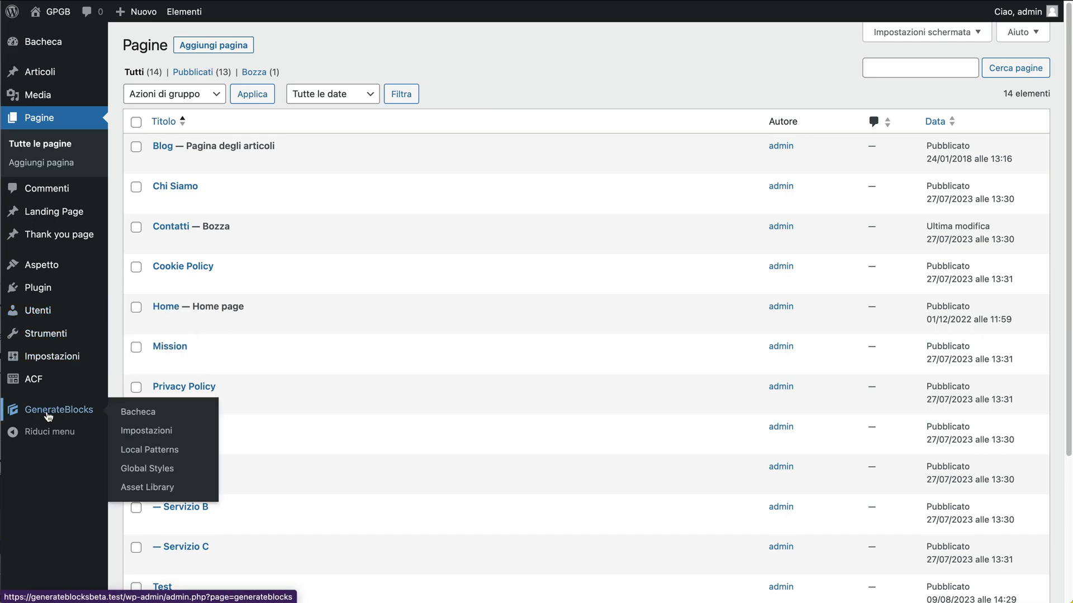
left_click(154, 472)
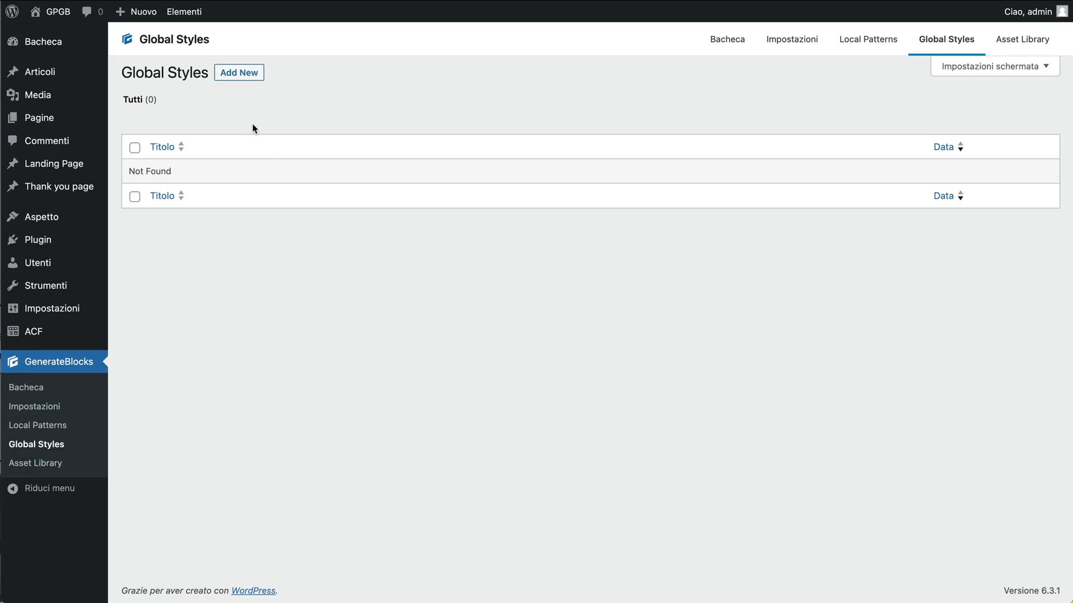
left_click(239, 72)
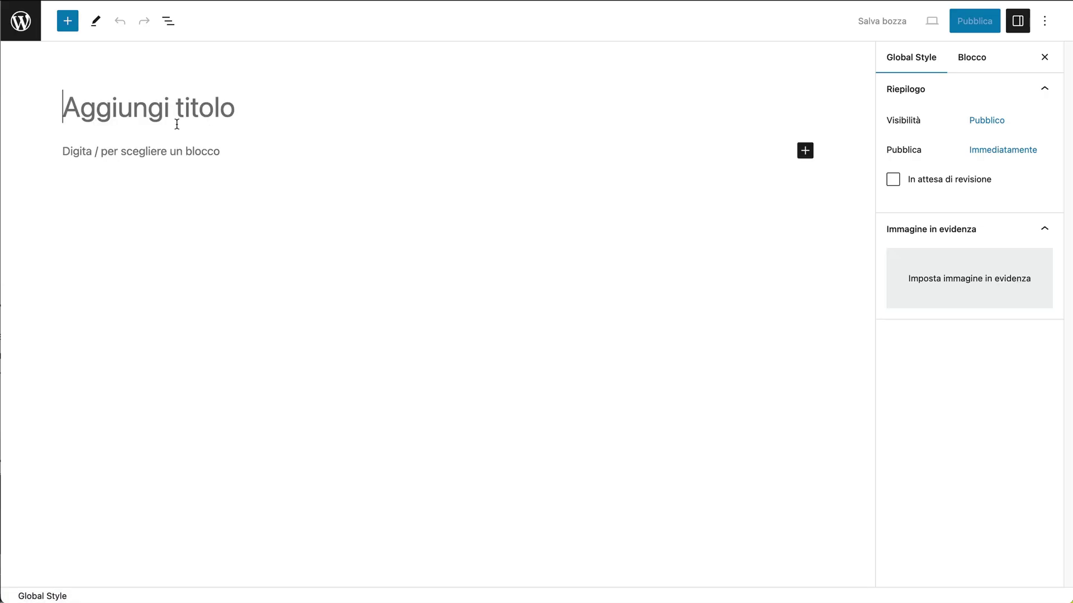
type("Container")
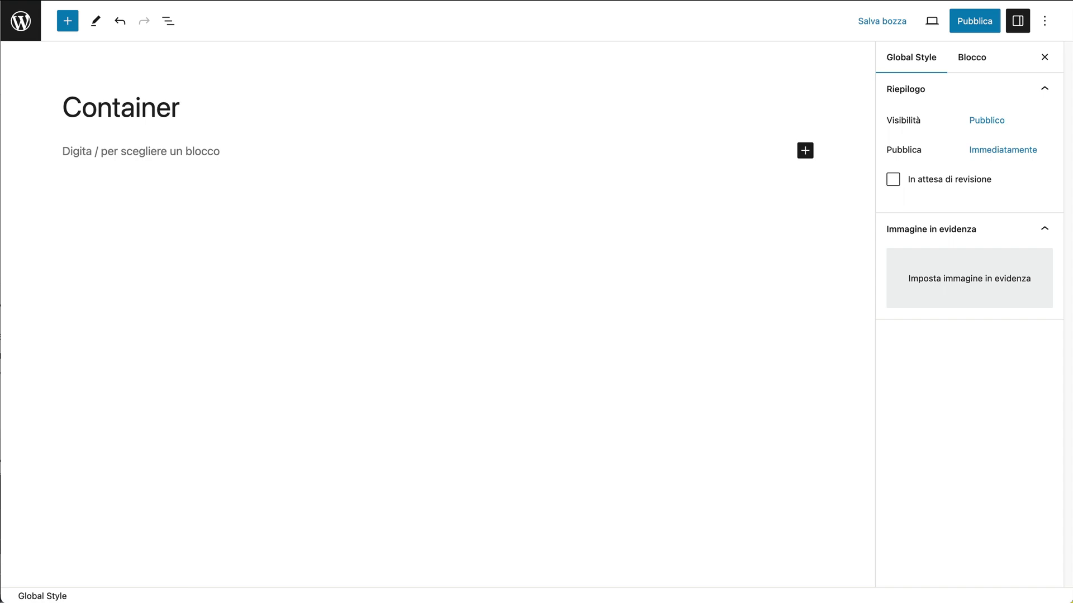
Add a GenerateBlocks container block to the Container global style and label it box-medium
left_click(75, 155)
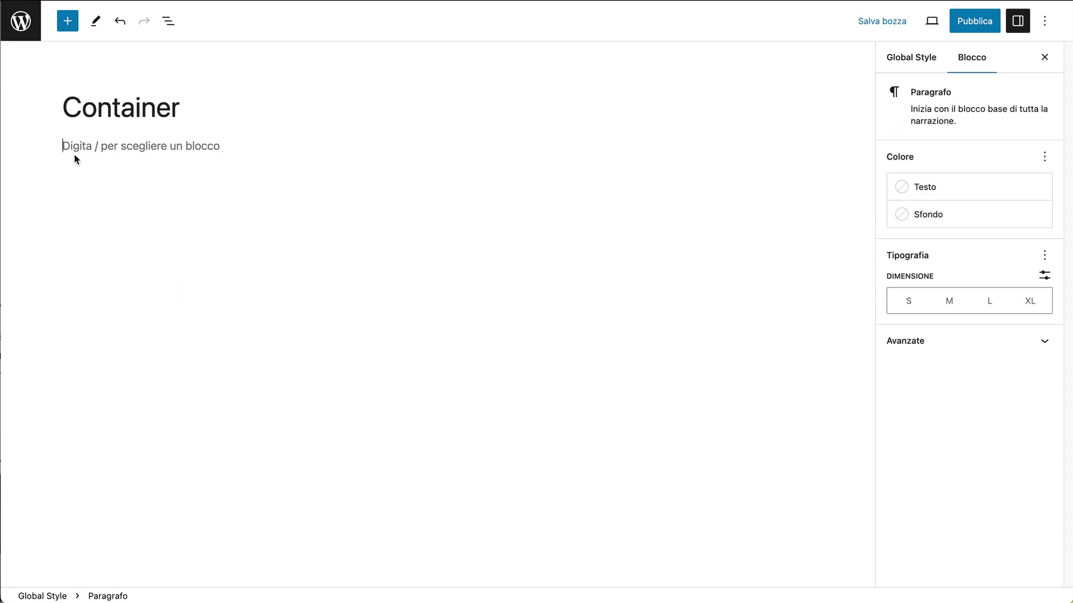
left_click(68, 20)
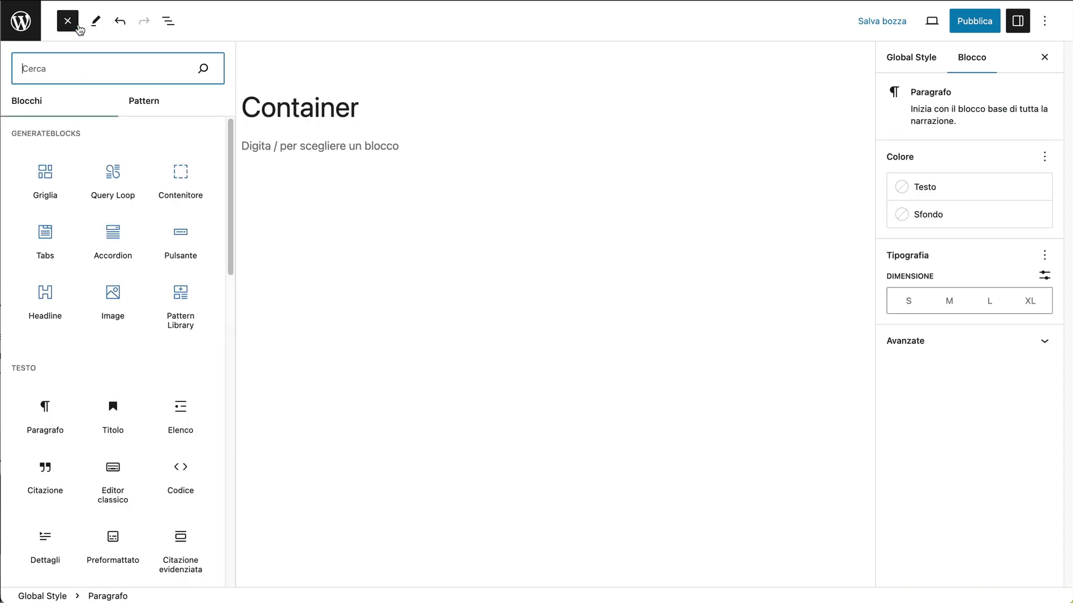
left_click(173, 203)
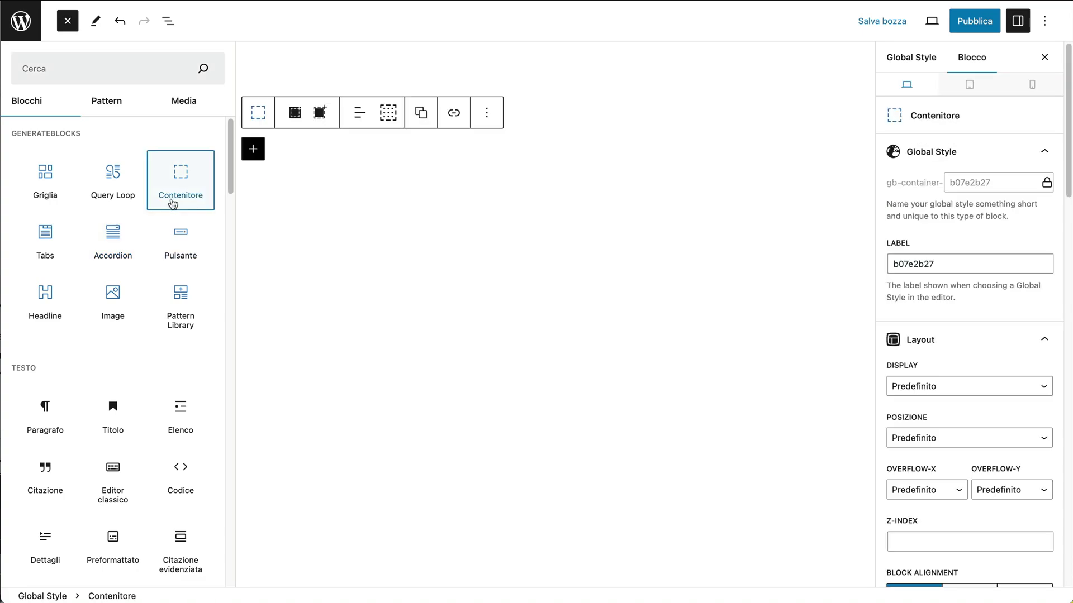
double_click(925, 263)
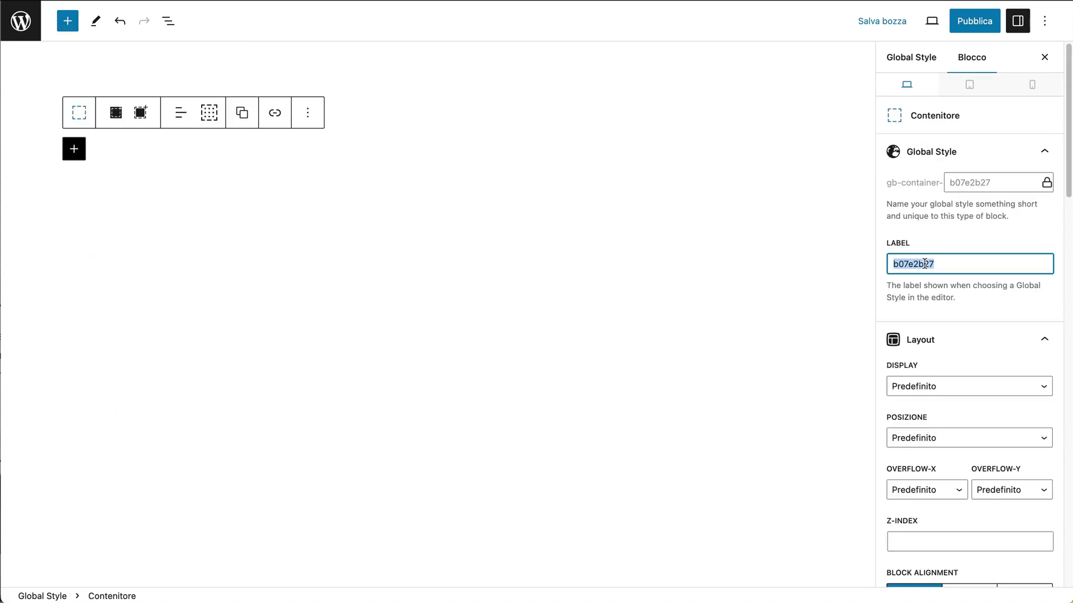
type("box-medium")
Set the box-medium container's padding to 32 px top and bottom and 30 px left and right, and save the draft
scroll(961, 263, "down", 4)
scroll(955, 260, "down", 2)
scroll(957, 263, "down", 10)
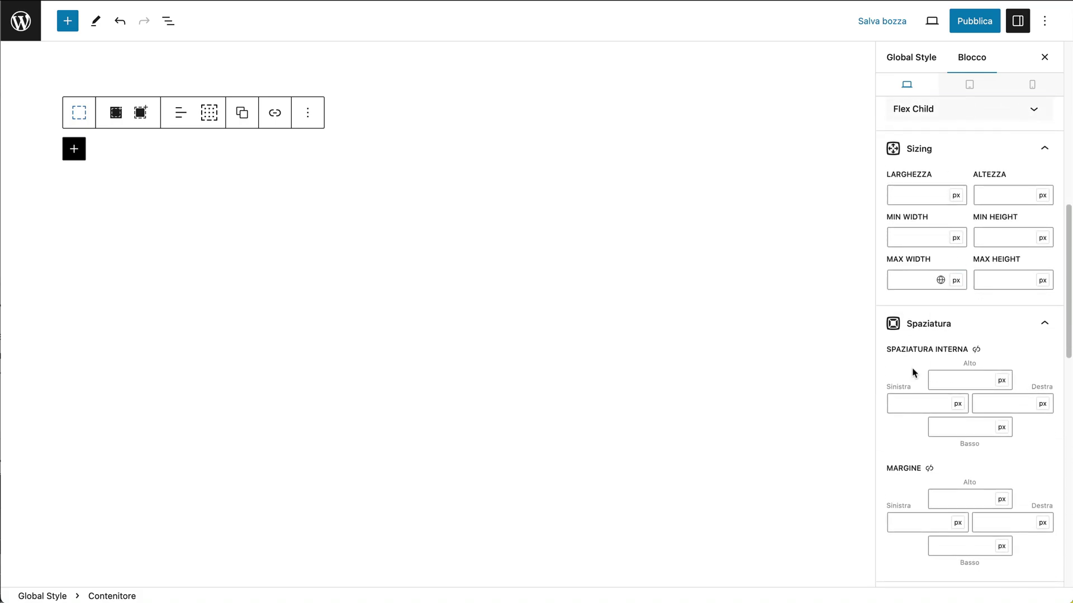
left_click(949, 380)
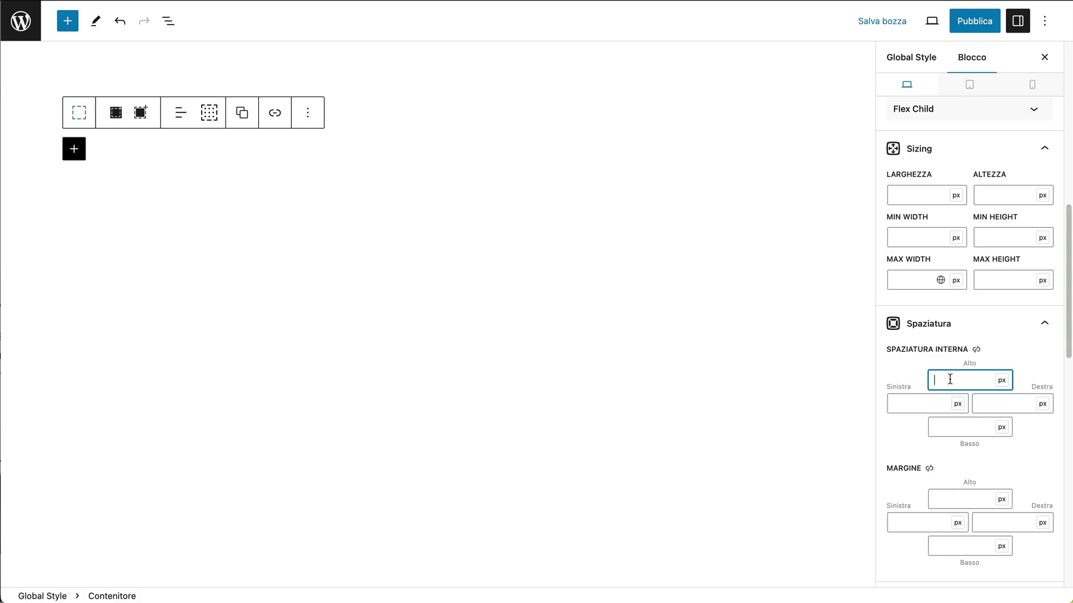
type("32")
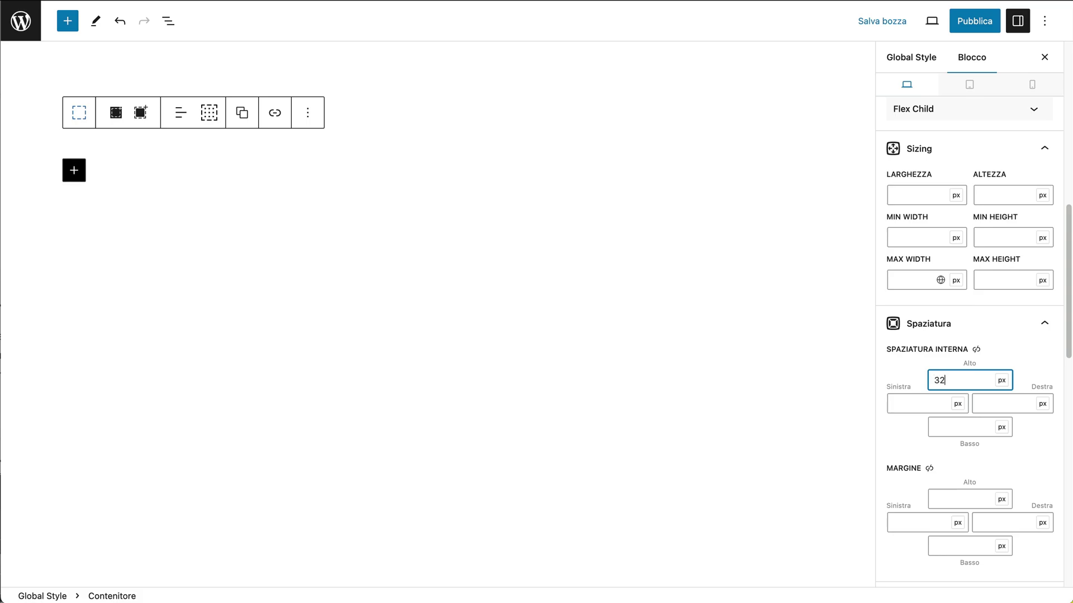
left_click(949, 427)
type("32")
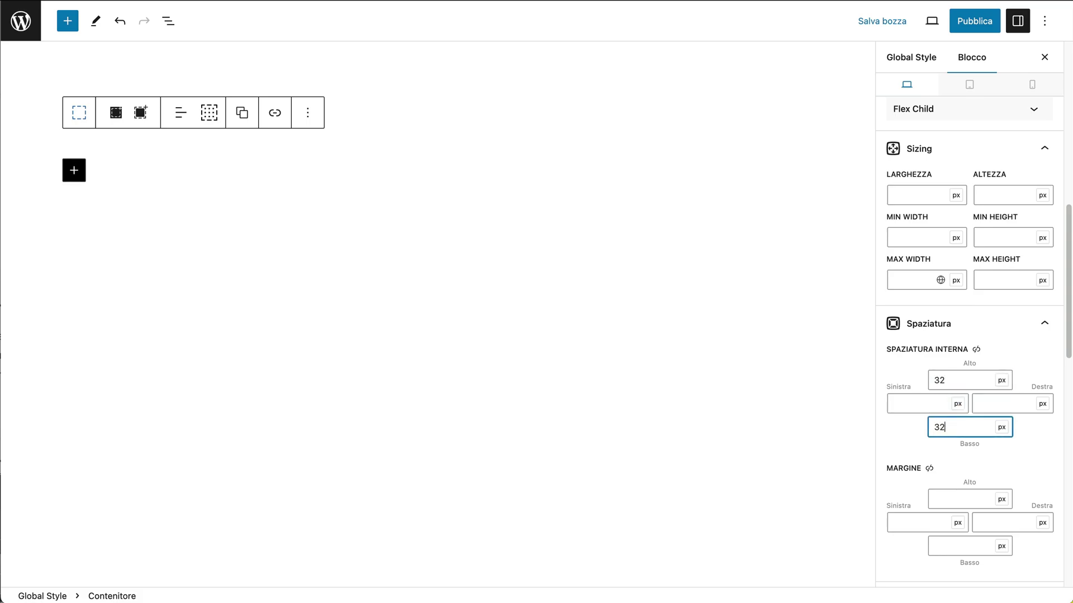
left_click(903, 400)
type("30")
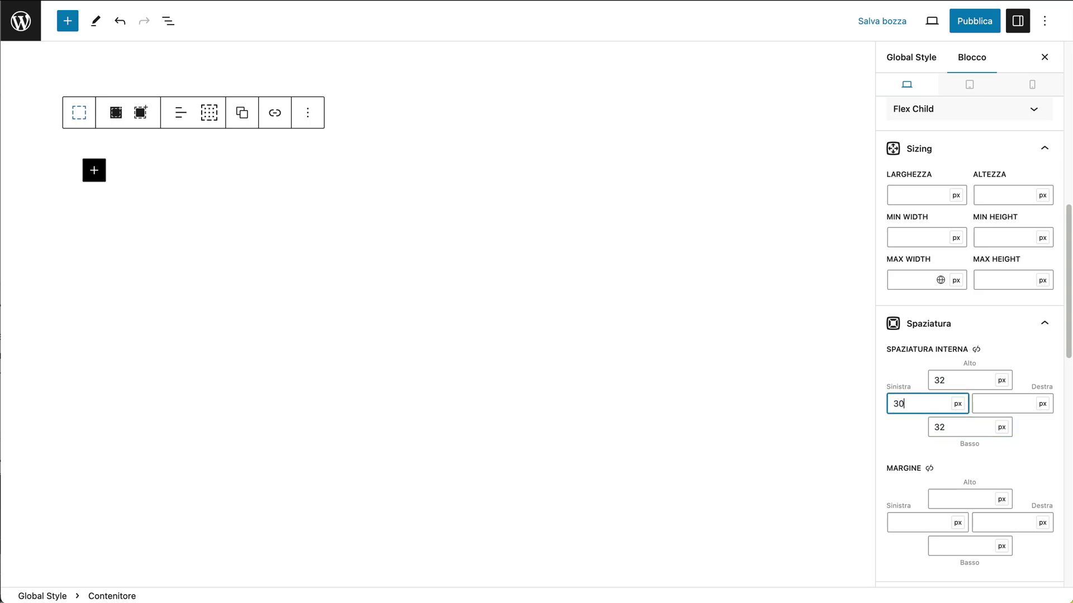
left_click(988, 397)
type("30")
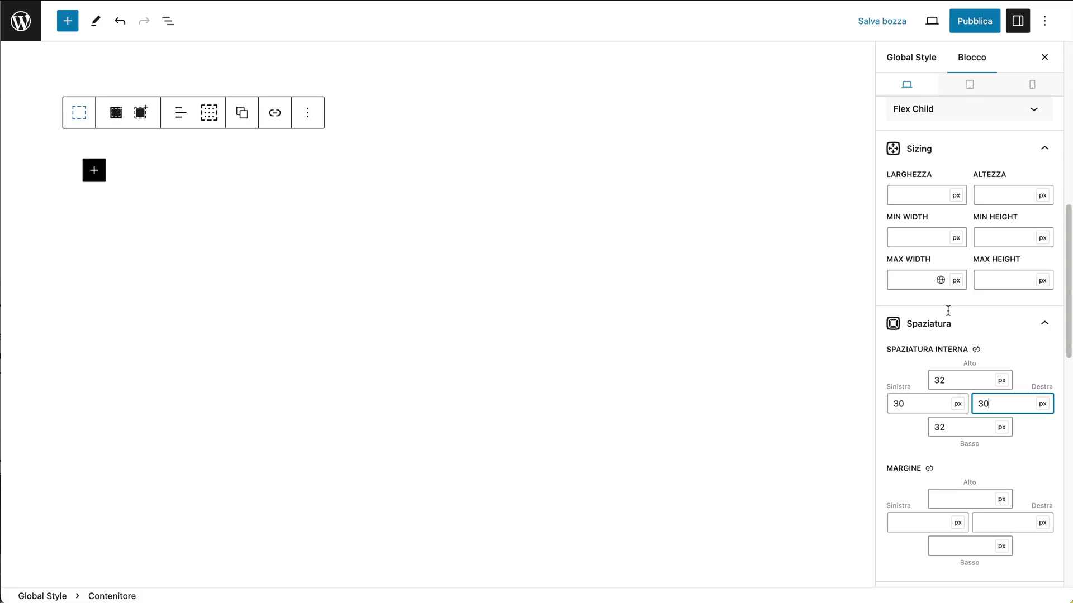
left_click(892, 25)
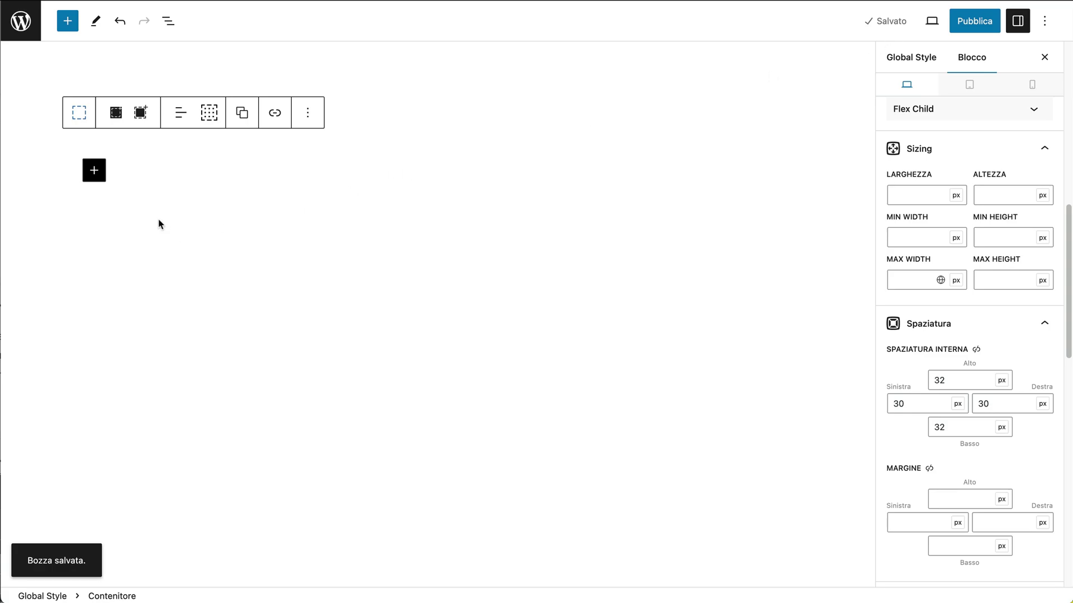
Add a second container block below the box-medium container and label it box-small
left_click(118, 214)
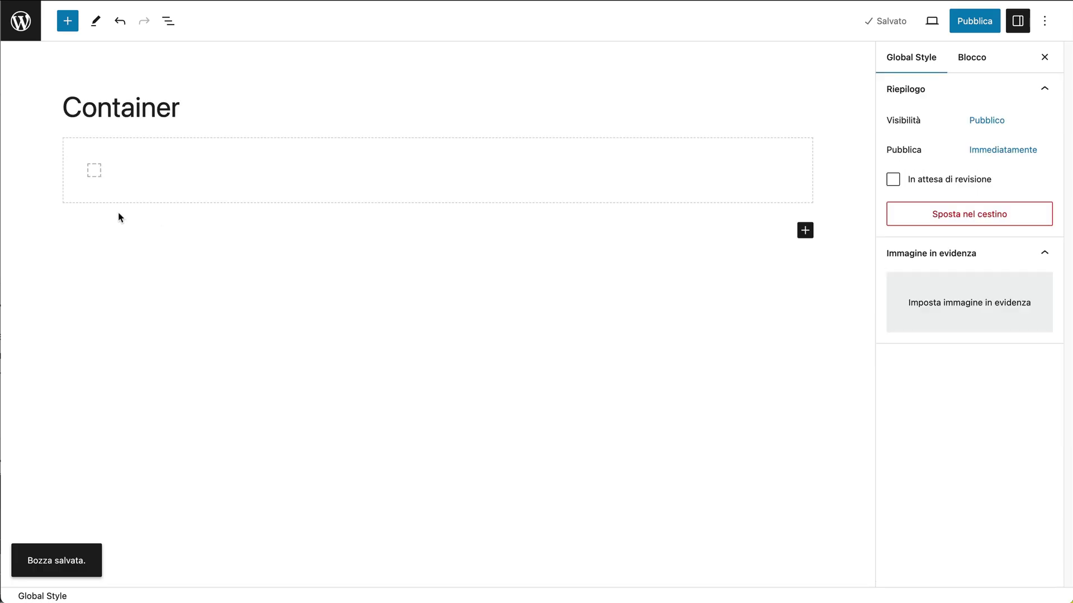
left_click(68, 21)
left_click(180, 200)
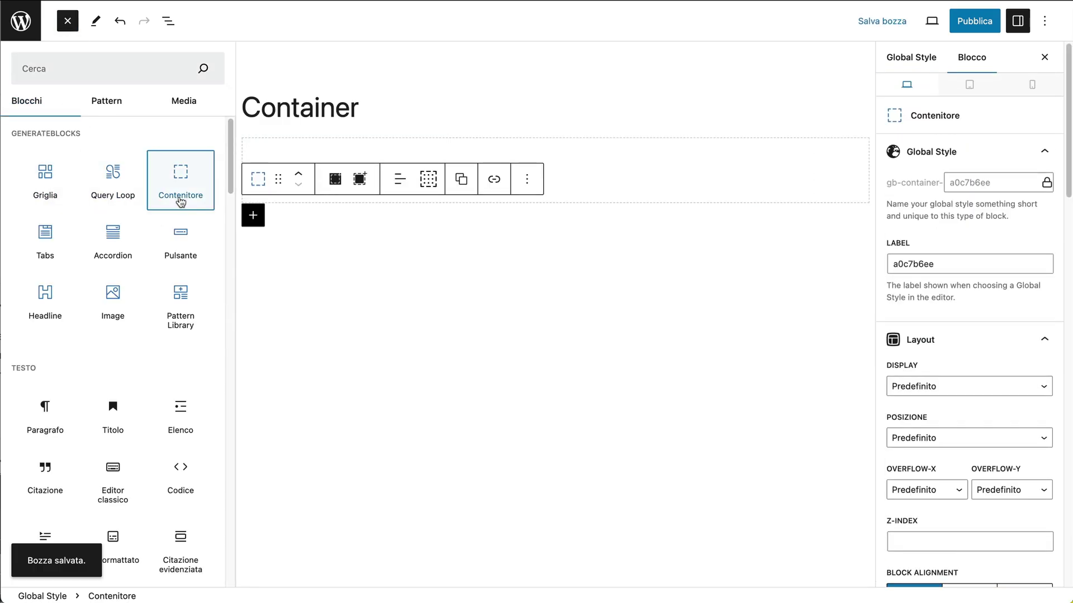
left_click(300, 246)
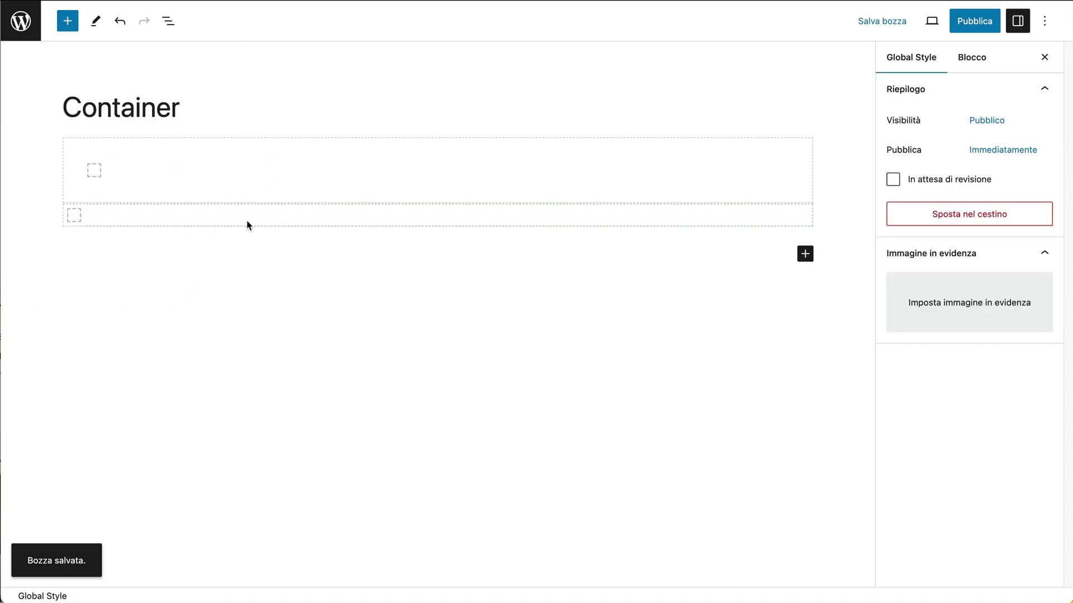
left_click(512, 223)
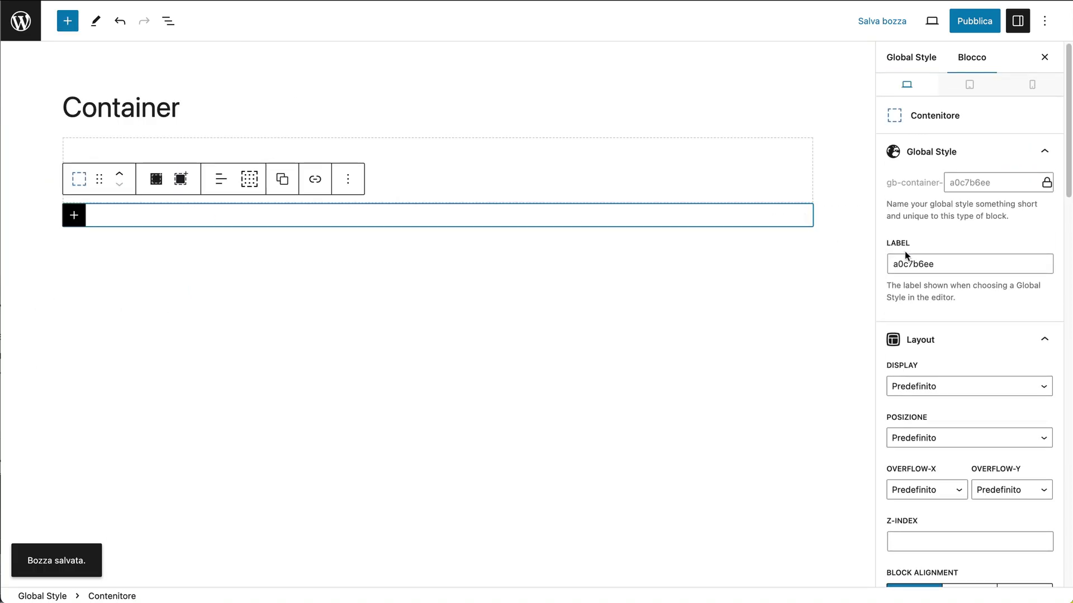
double_click(930, 265)
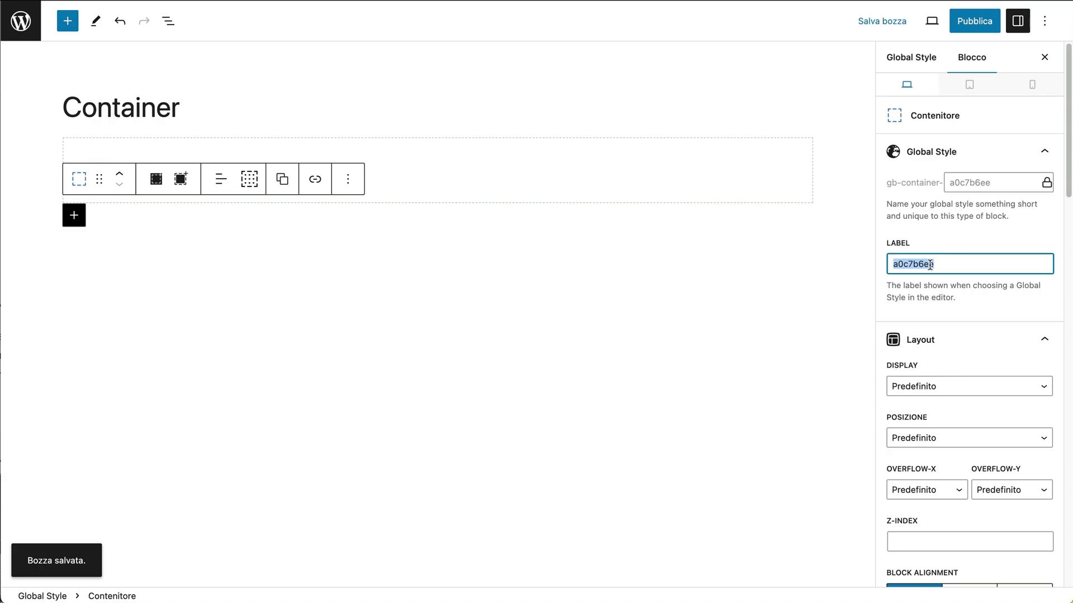
type("box-small")
Set the box-small container's padding to 30 px left and right and 24 px top and bottom
scroll(932, 376, "down", 5)
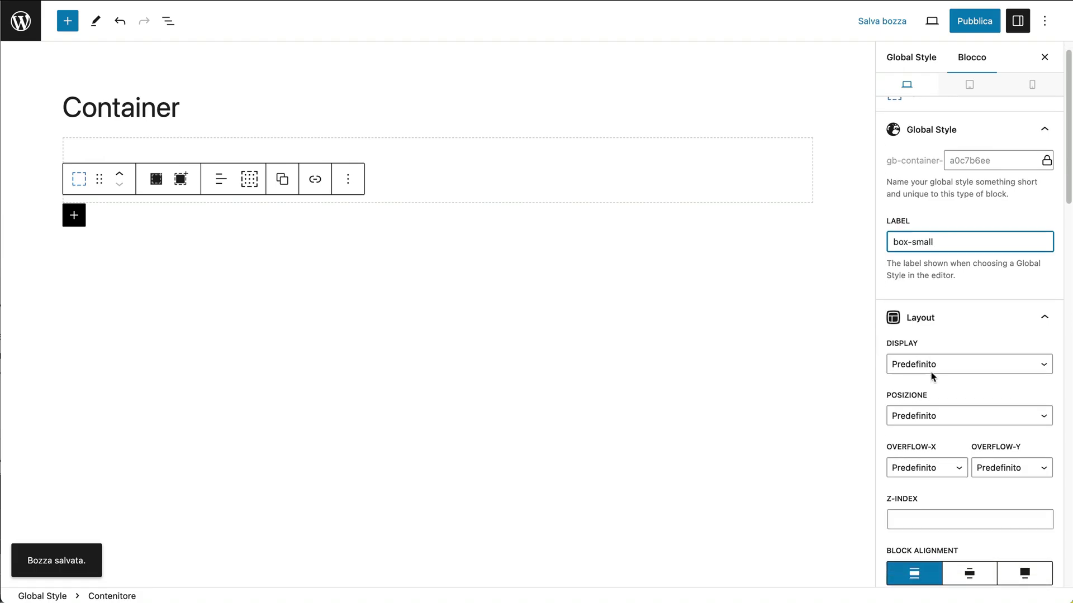
scroll(931, 376, "down", 5)
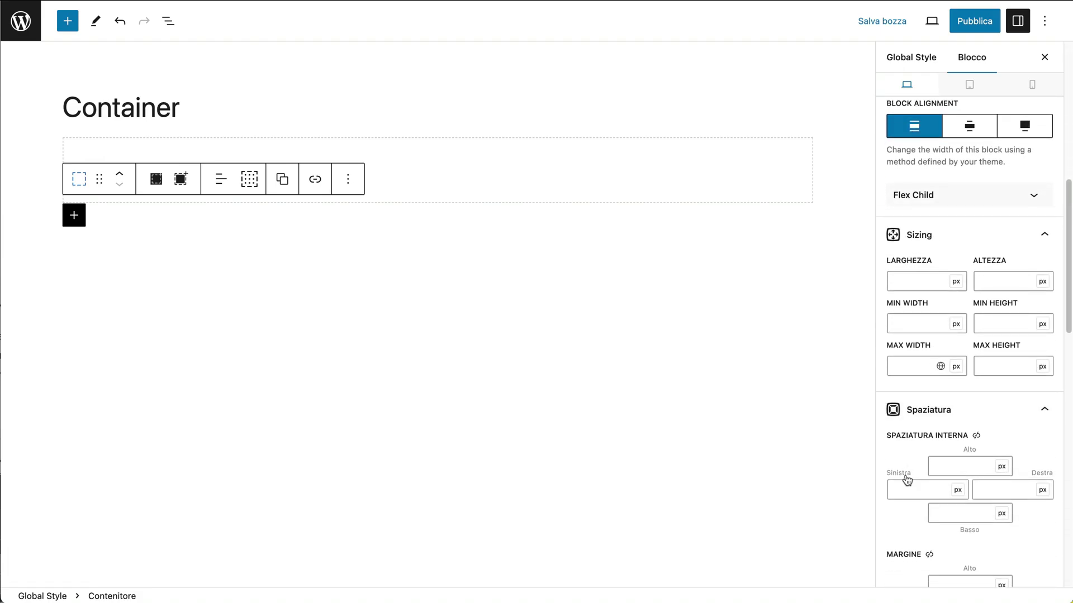
left_click(906, 484)
type("30")
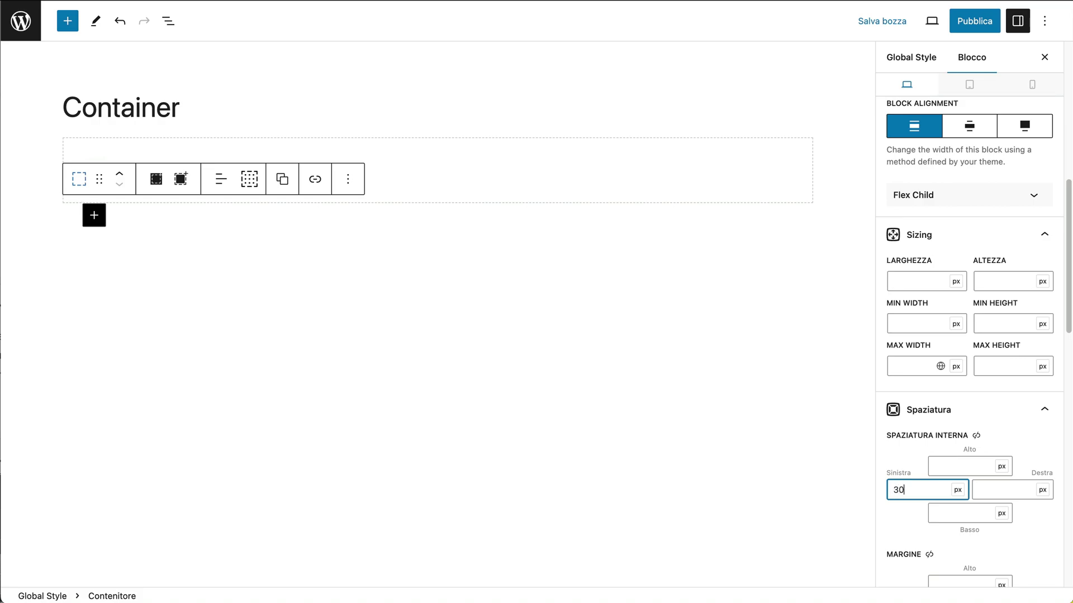
left_click(981, 487)
type("30")
left_click(969, 468)
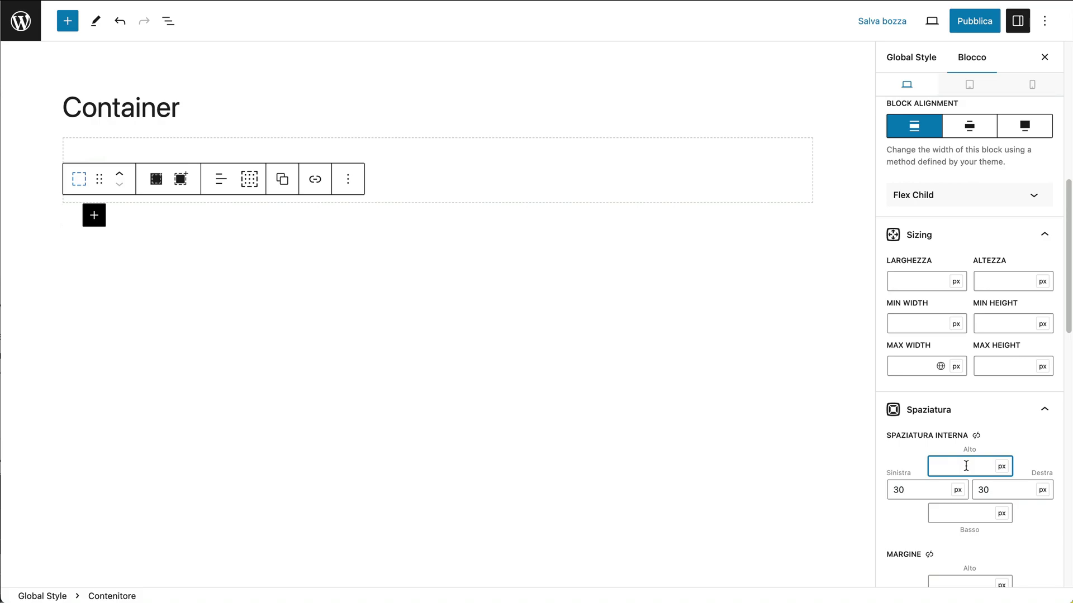
type("24")
left_click(965, 512)
type("24")
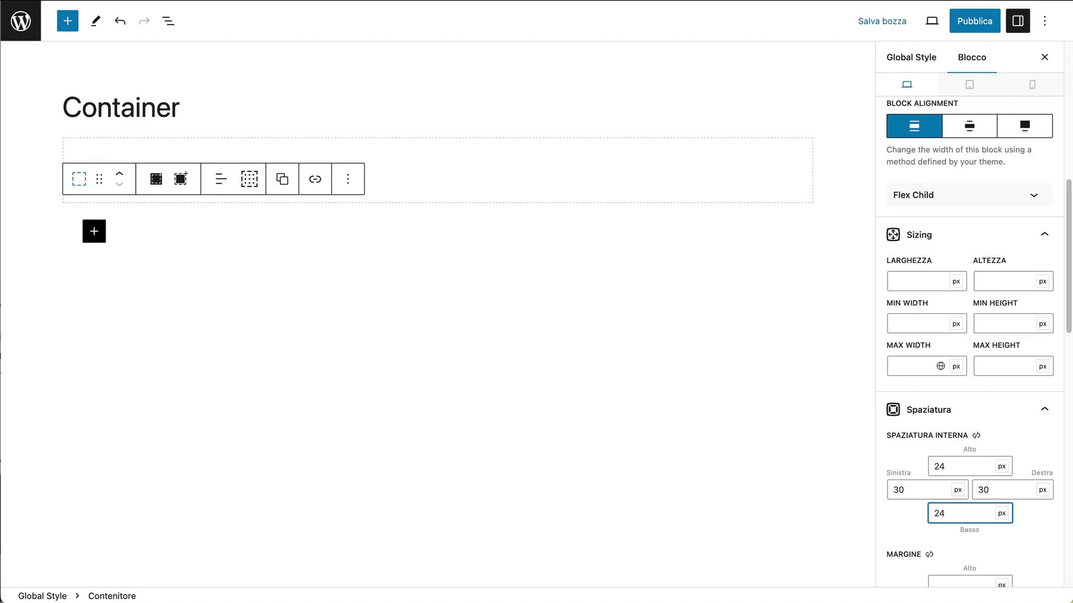
Add a third container block below the box-small container and label it box-large
left_click(814, 474)
left_click(68, 22)
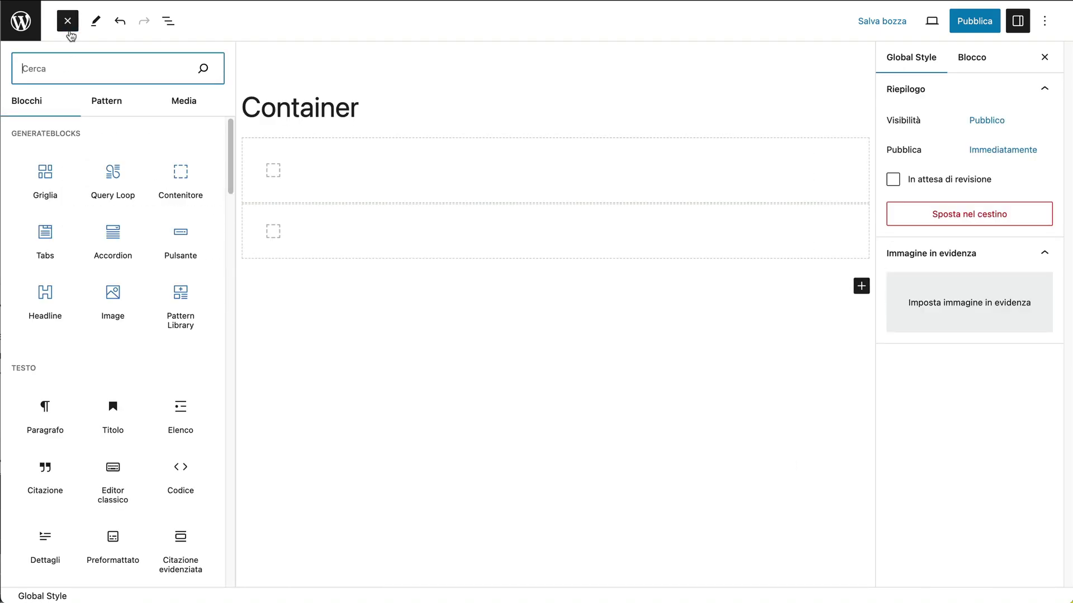
left_click(172, 177)
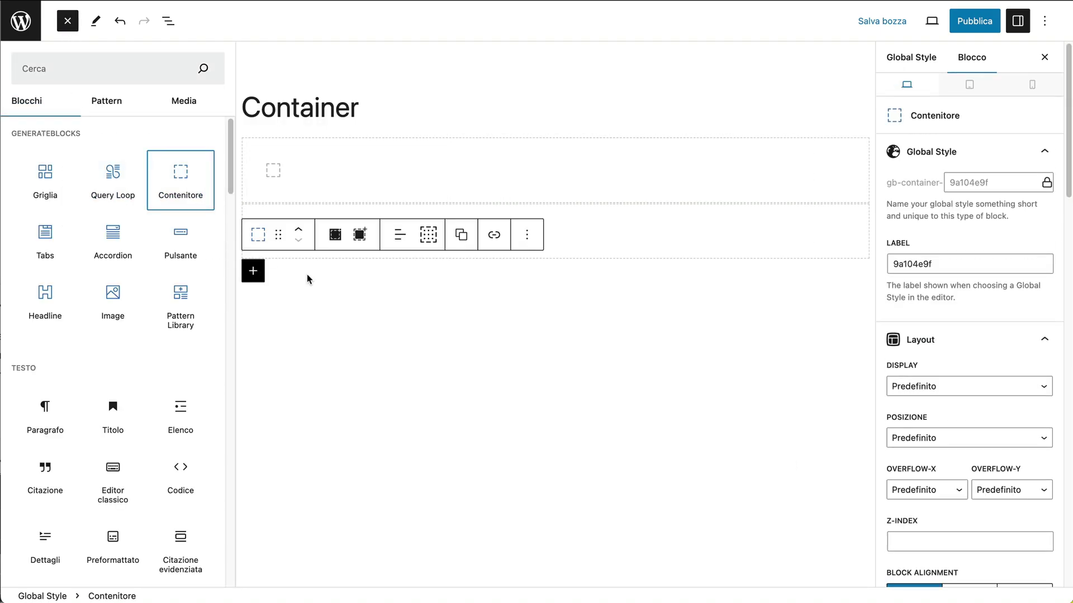
key("Escape")
double_click(970, 267)
type("box-large")
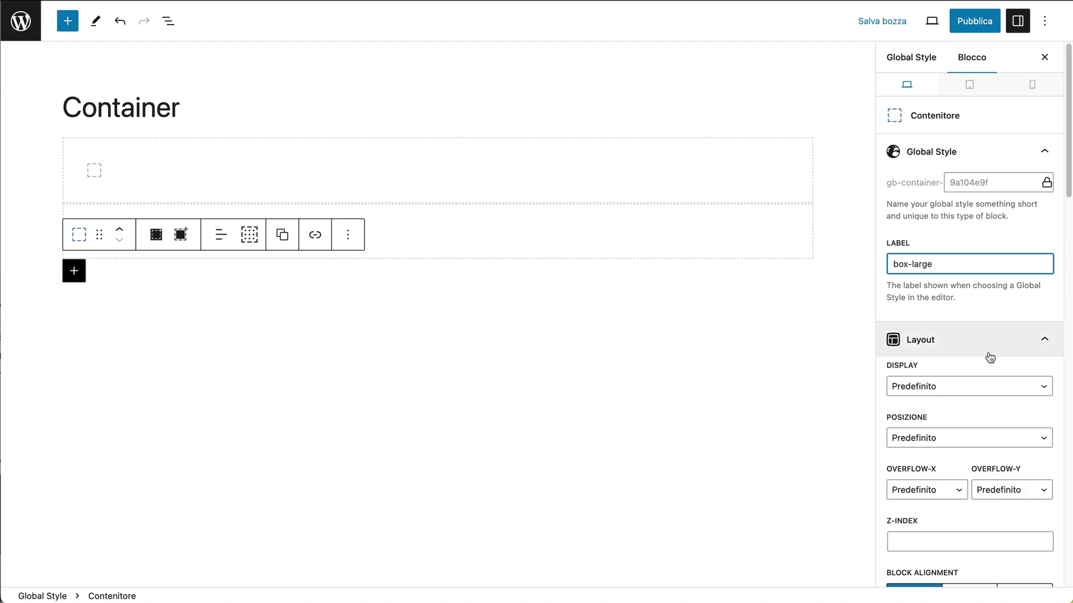
Set the box-large container's padding to 64 px top and bottom and 30 px left and right
scroll(986, 357, "down", 5)
scroll(989, 357, "down", 8)
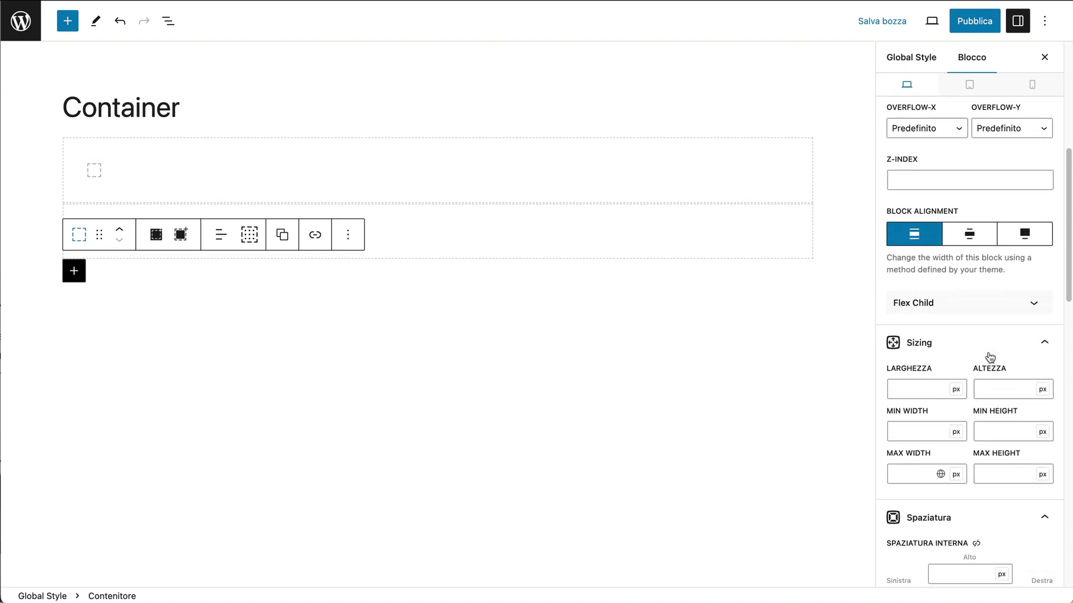
left_click(965, 352)
type("64")
left_click(967, 402)
type("64")
left_click(933, 381)
type("30")
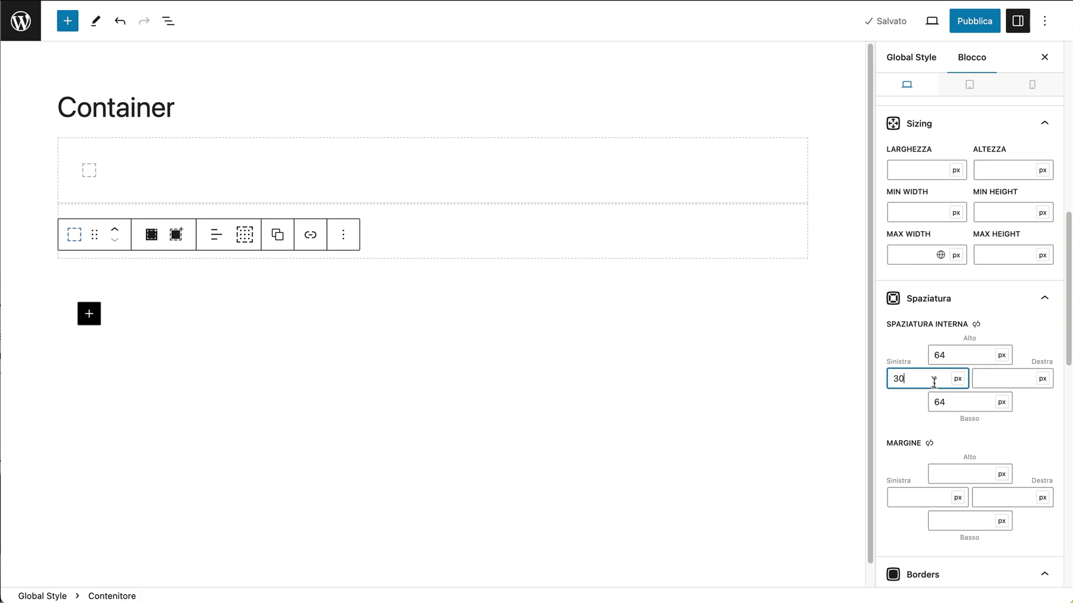
left_click(992, 382)
type("30")
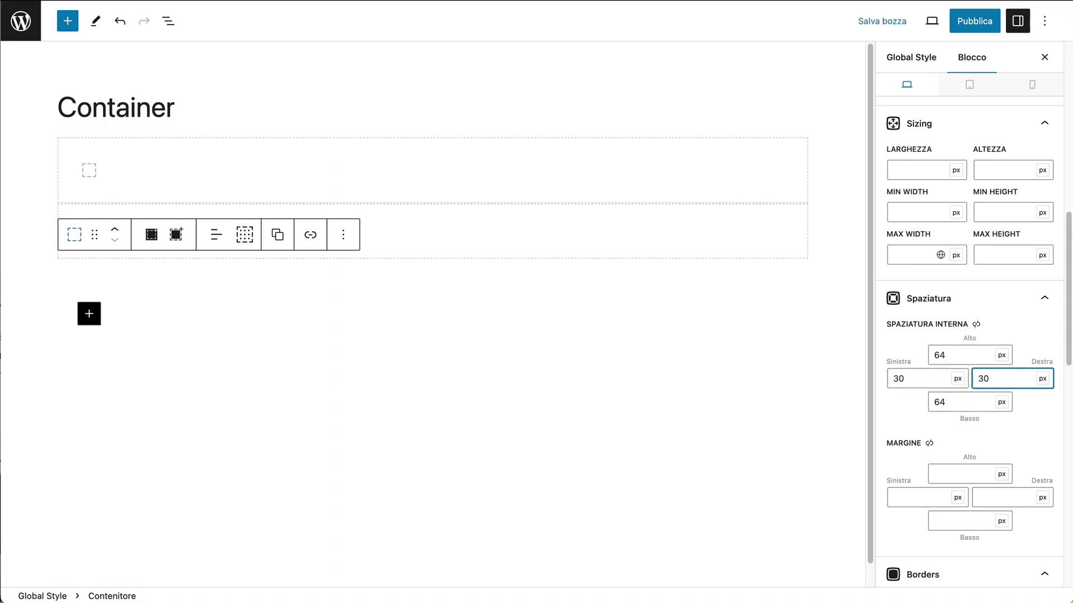
Add a fourth container block below the box-large container and label it box-large-x
left_click(112, 436)
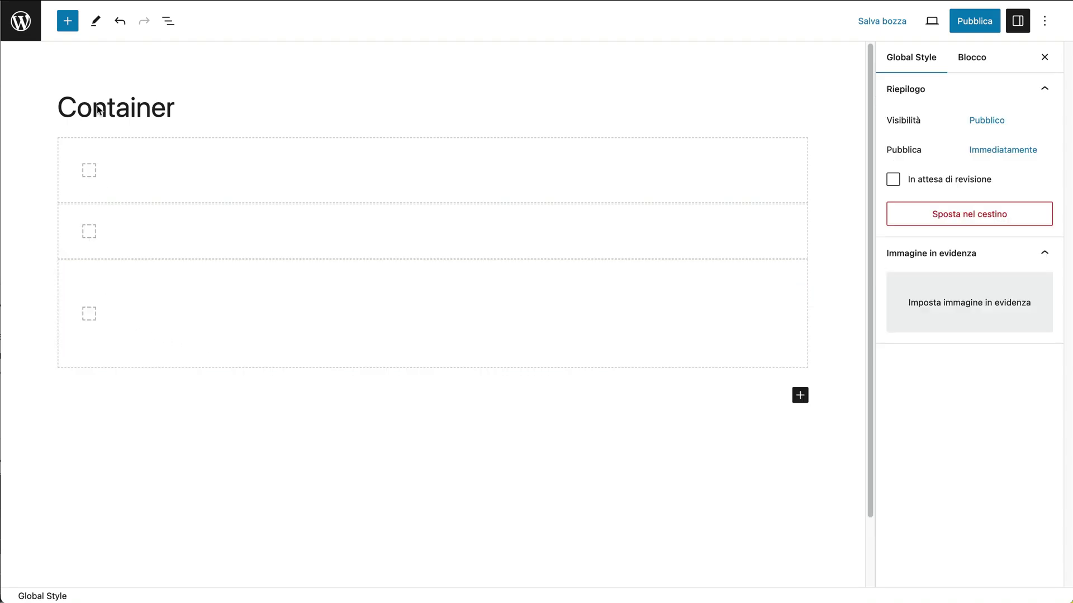
left_click(67, 21)
left_click(188, 177)
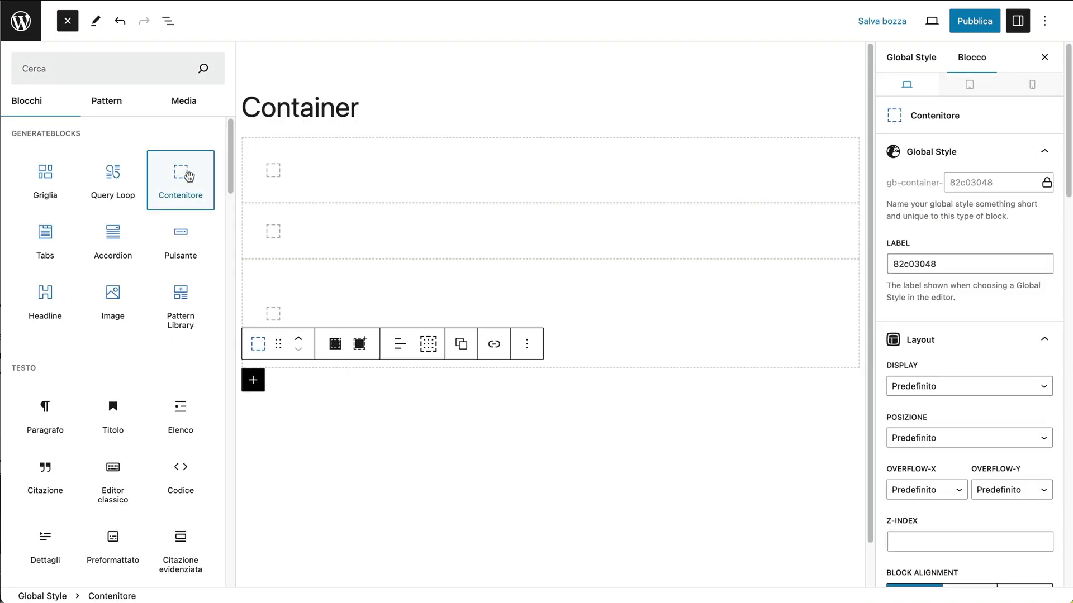
double_click(919, 258)
type("box-large-x")
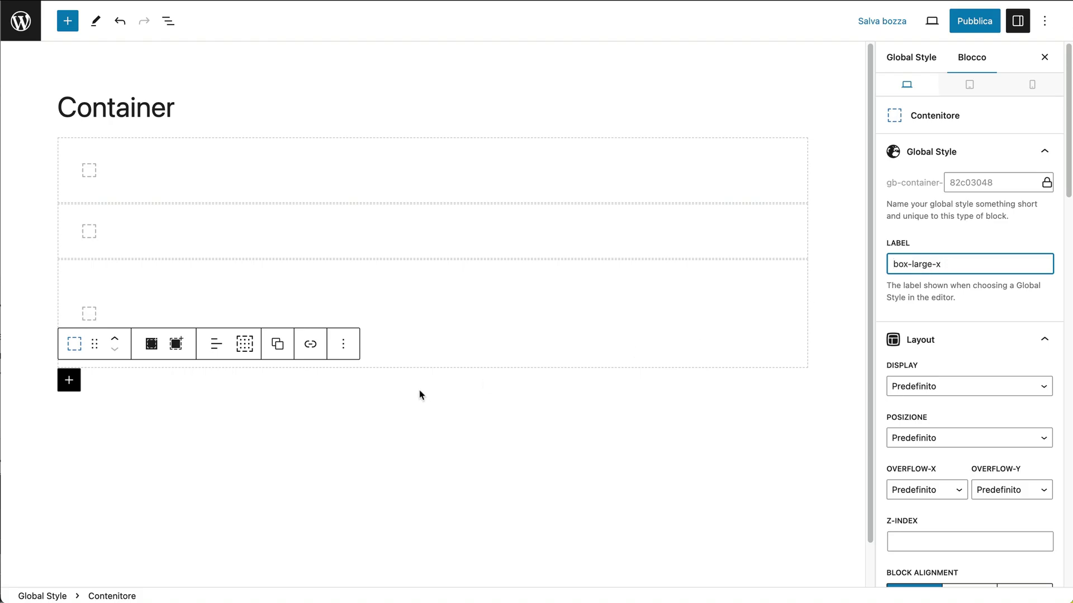
Set the box-large-x container's padding to 80 px top and bottom and 30 px left and right
scroll(948, 495, "down", 4)
scroll(948, 496, "down", 2)
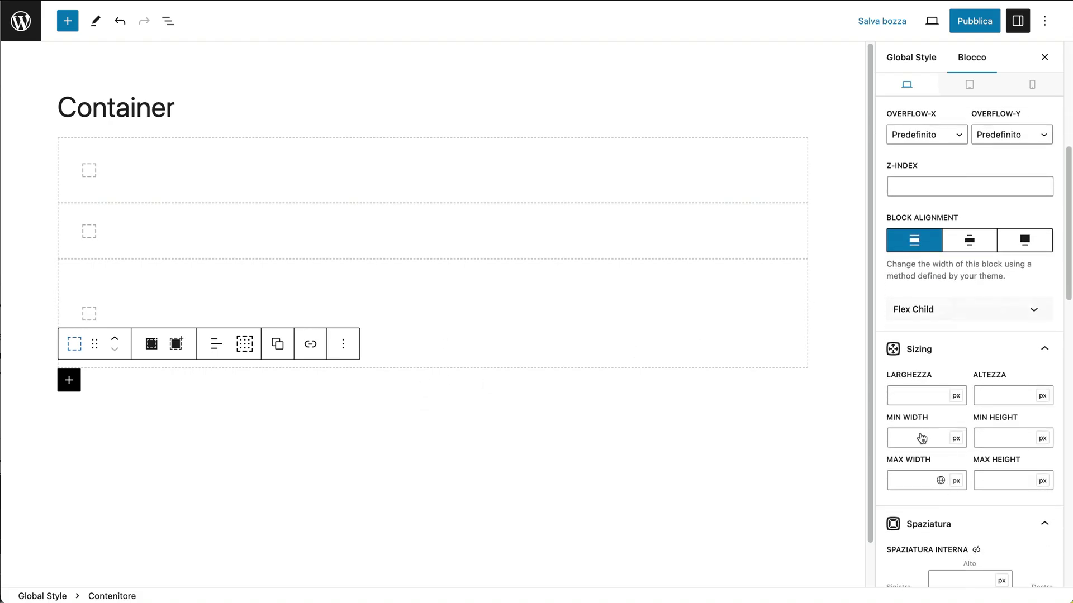
scroll(949, 485, "down", 2)
left_click(956, 466)
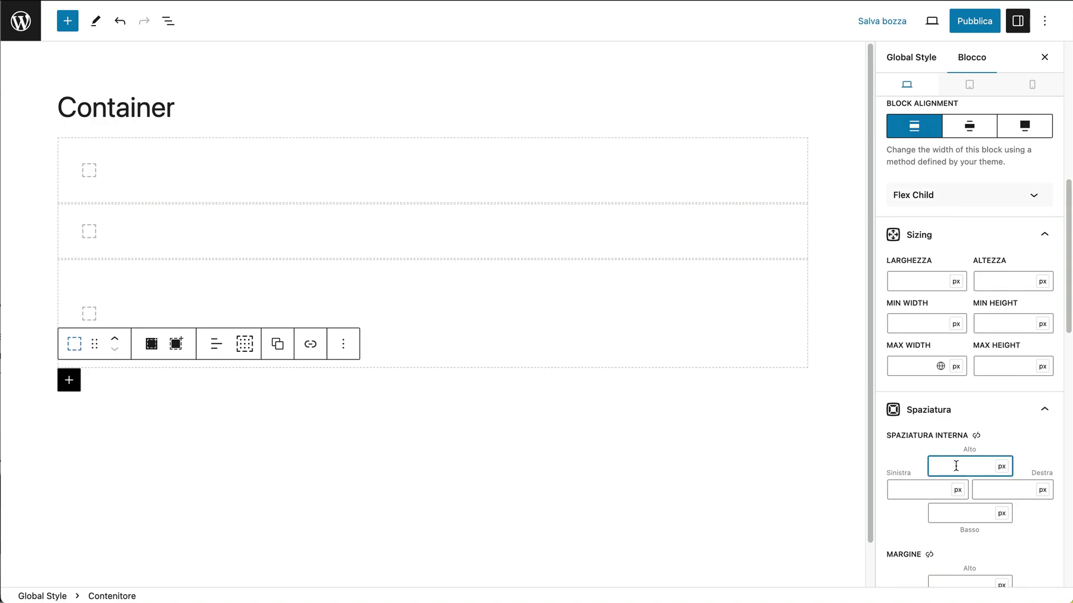
type("80")
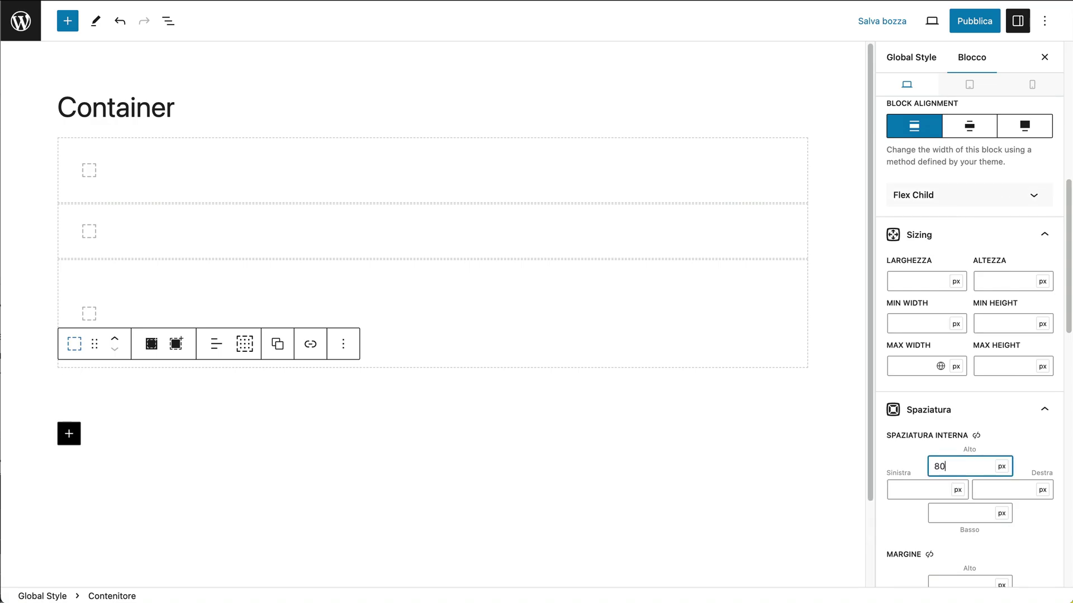
left_click(954, 513)
type("80")
left_click(923, 488)
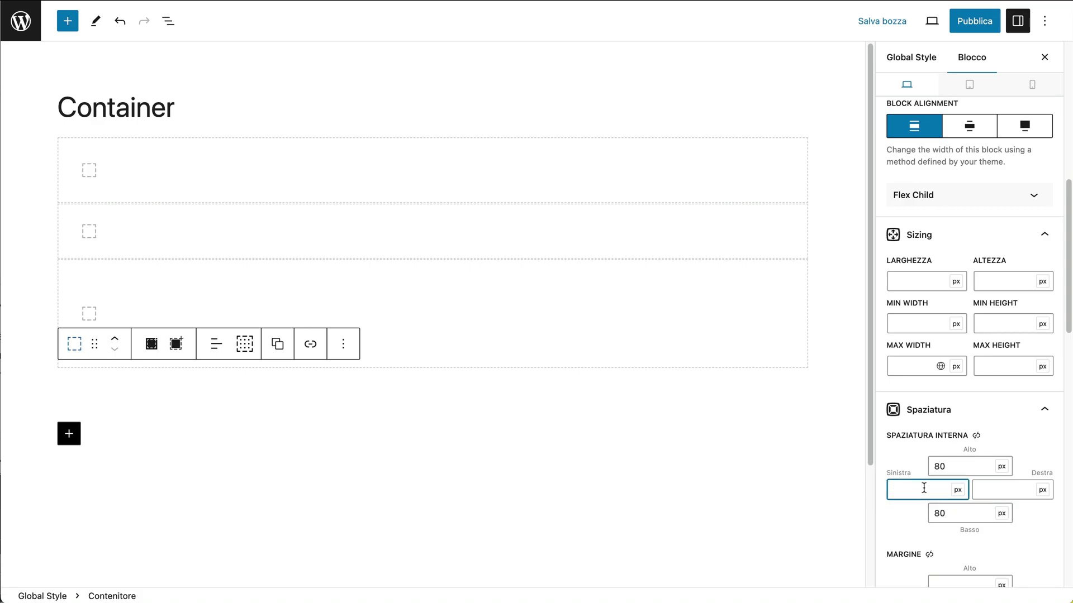
type("30")
left_click(986, 493)
type("30")
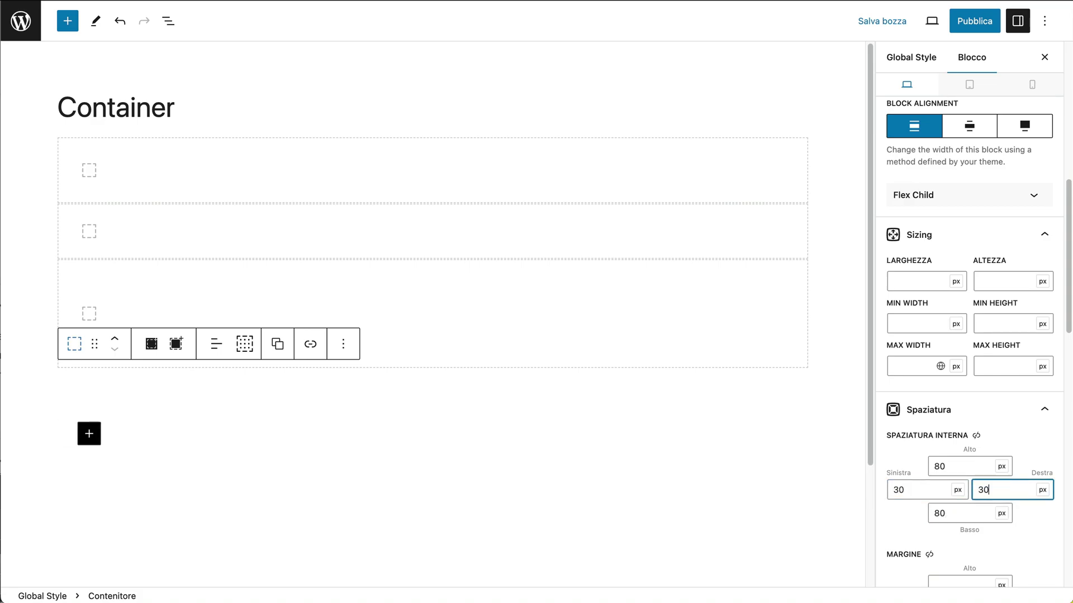
Publish the Container global style and return to the Global Styles list
left_click(975, 20)
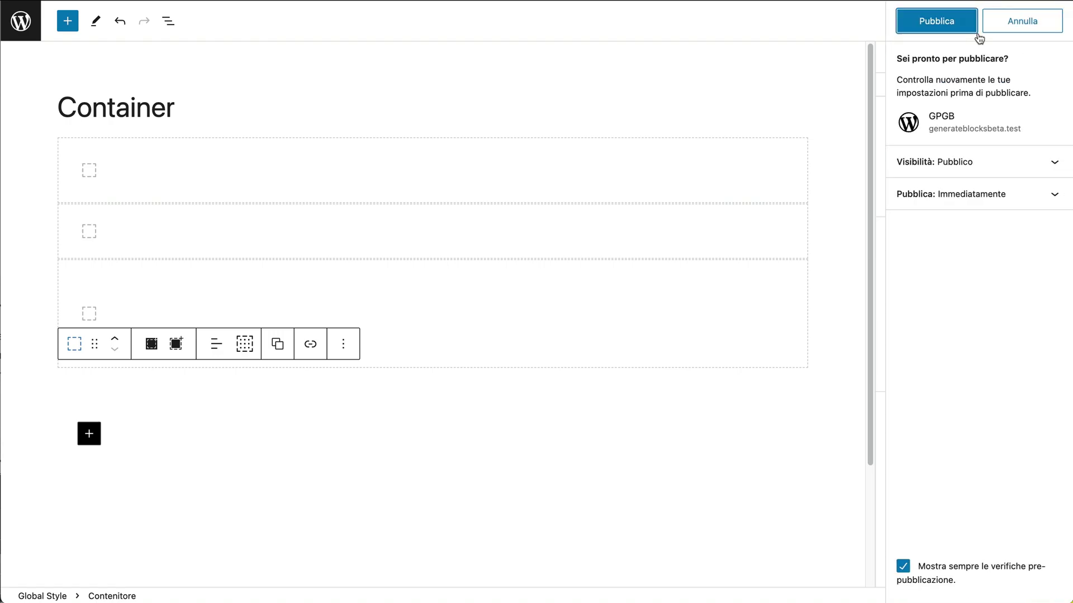
left_click(959, 33)
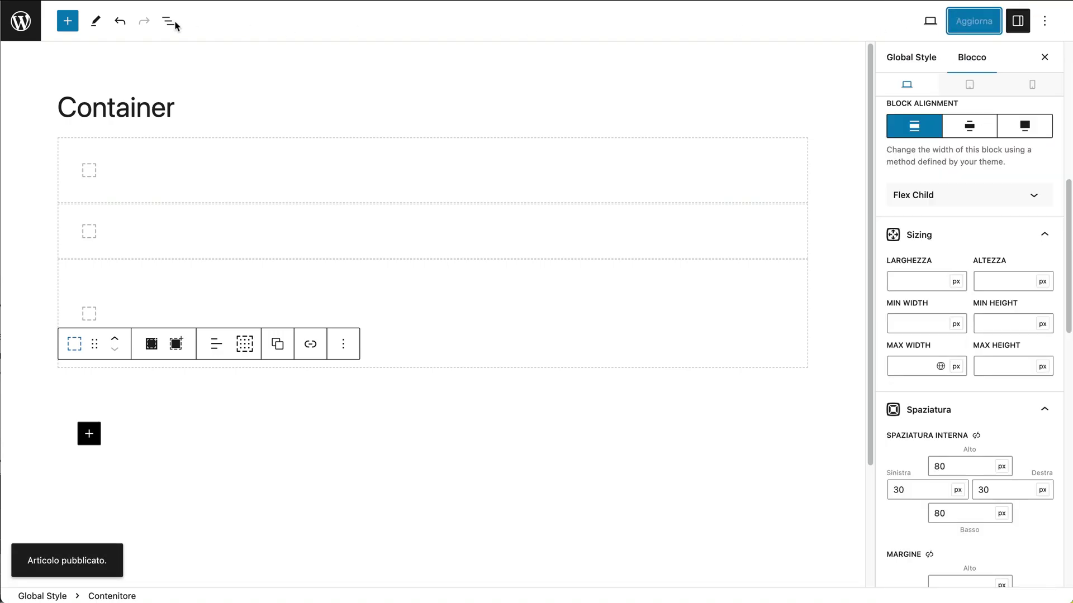
left_click(21, 21)
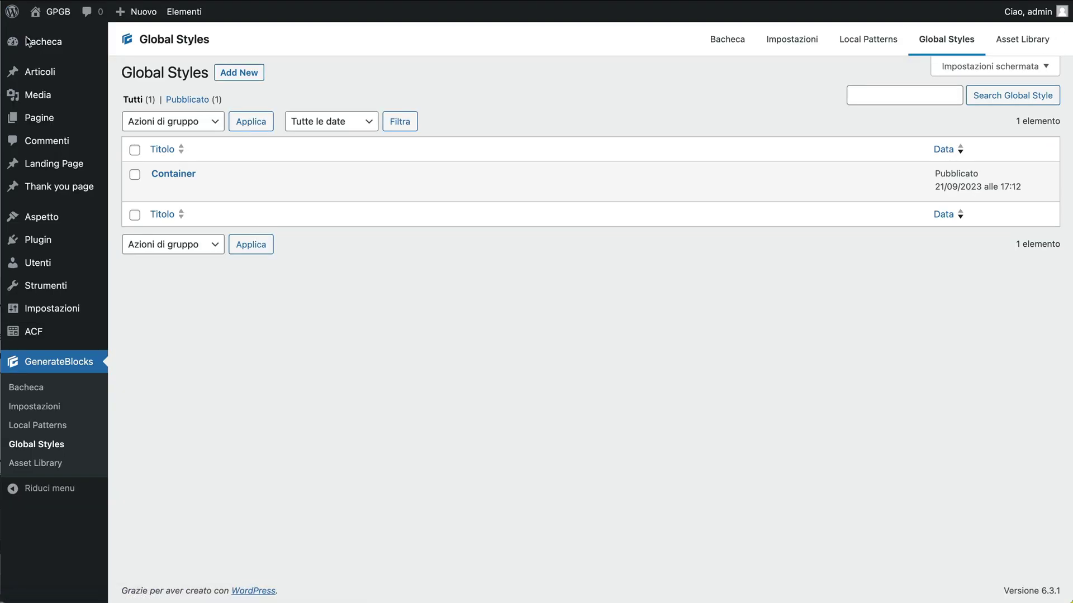
Open the page "Test Local Pattern e Global Style" for editing
mouse_move(59, 119)
left_click(142, 119)
scroll(273, 266, "down", 4)
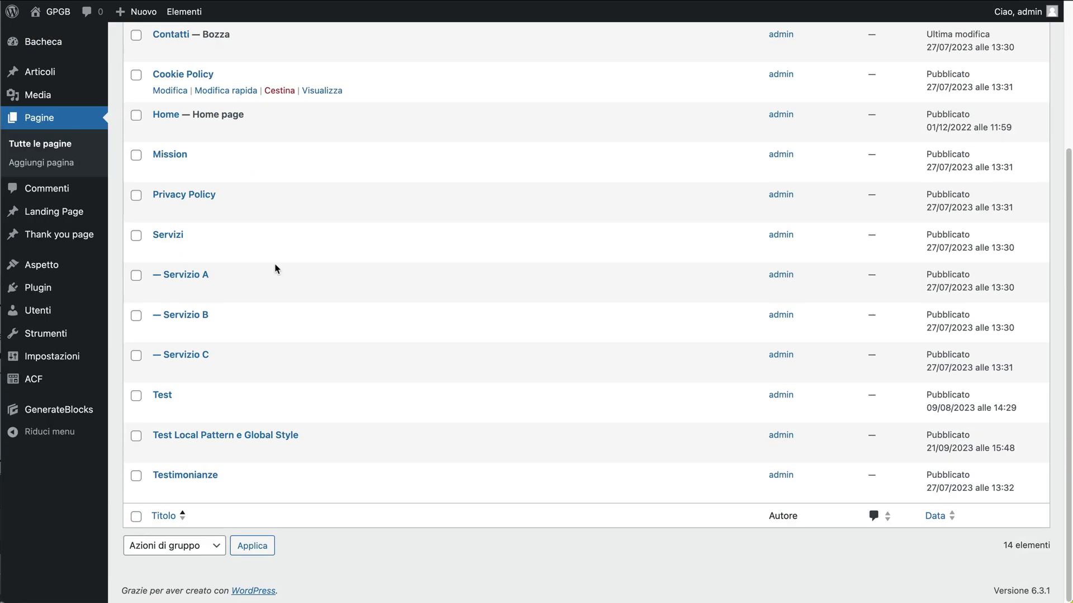
left_click(239, 436)
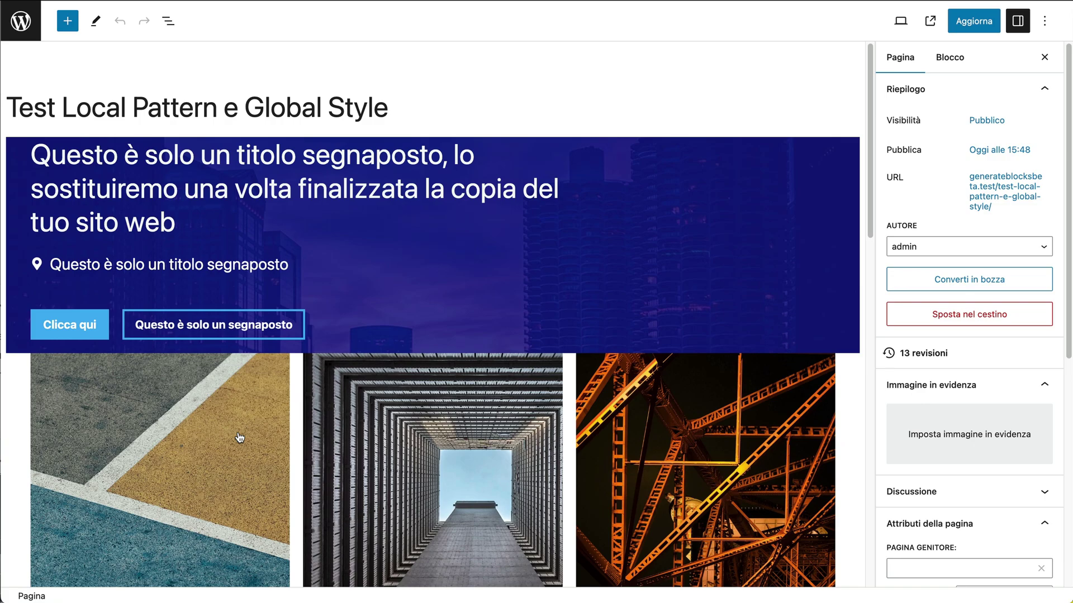
Show the page's block list and apply the box-large-x global style to the first container, the blue hero section
left_click(168, 22)
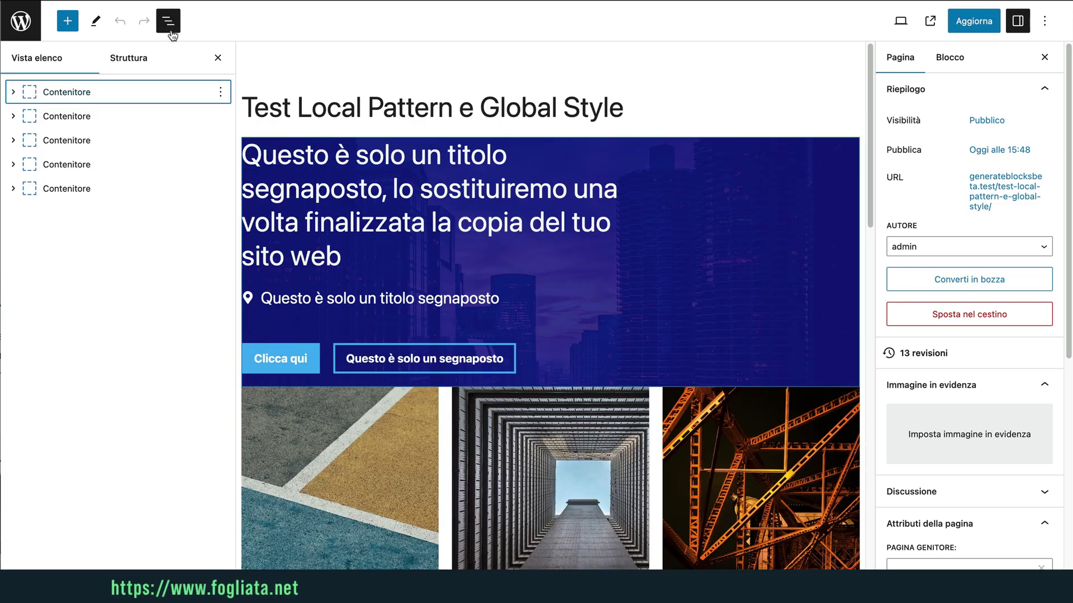
left_click(61, 95)
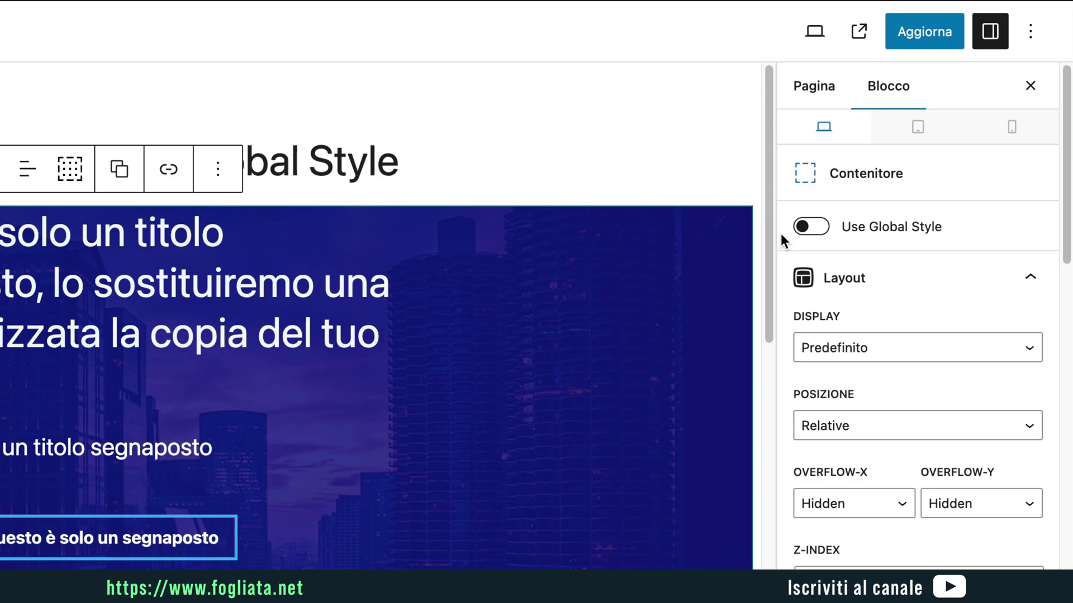
left_click(810, 228)
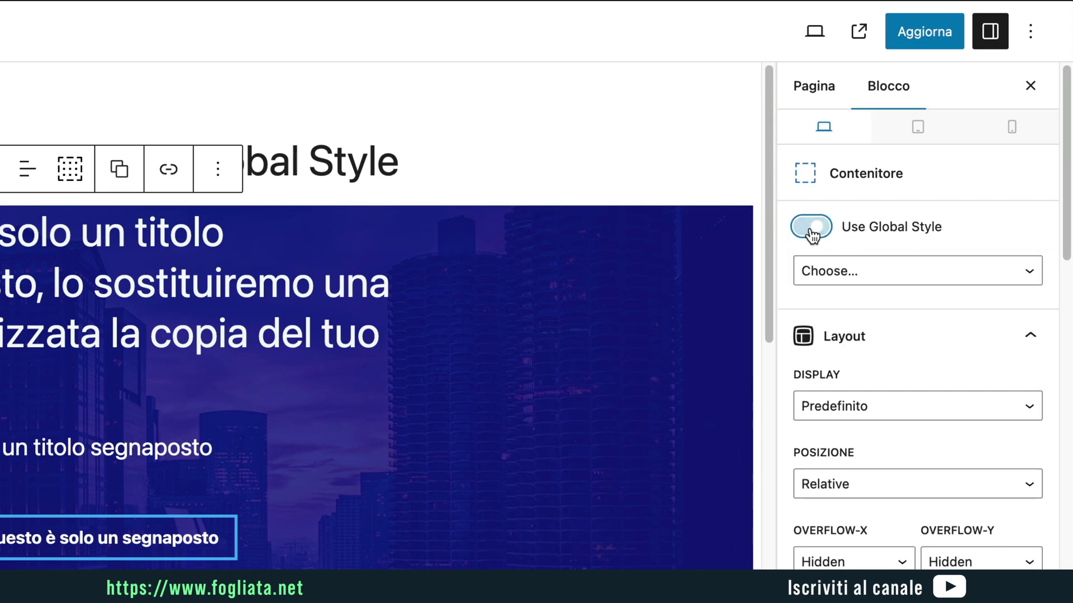
left_click(845, 273)
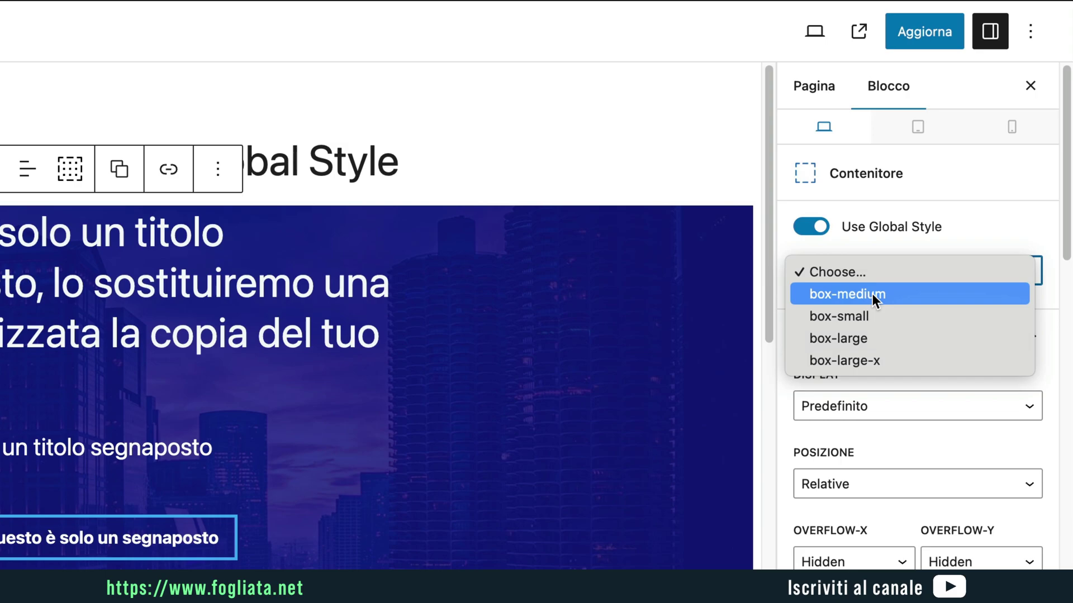
left_click(876, 364)
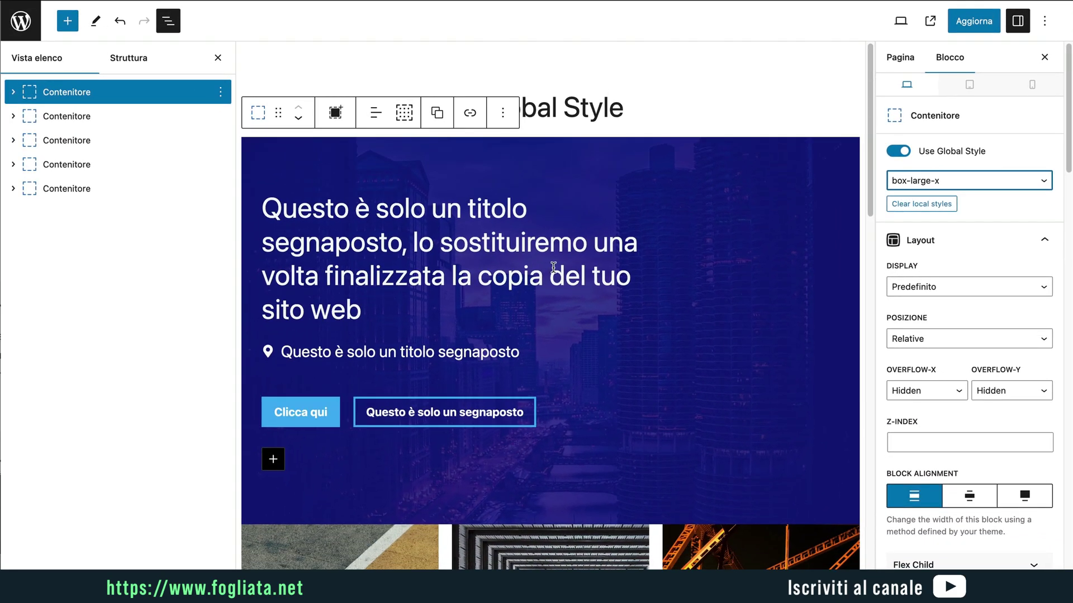
Apply the box-medium global style to the second container, the section with three images
left_click(115, 120)
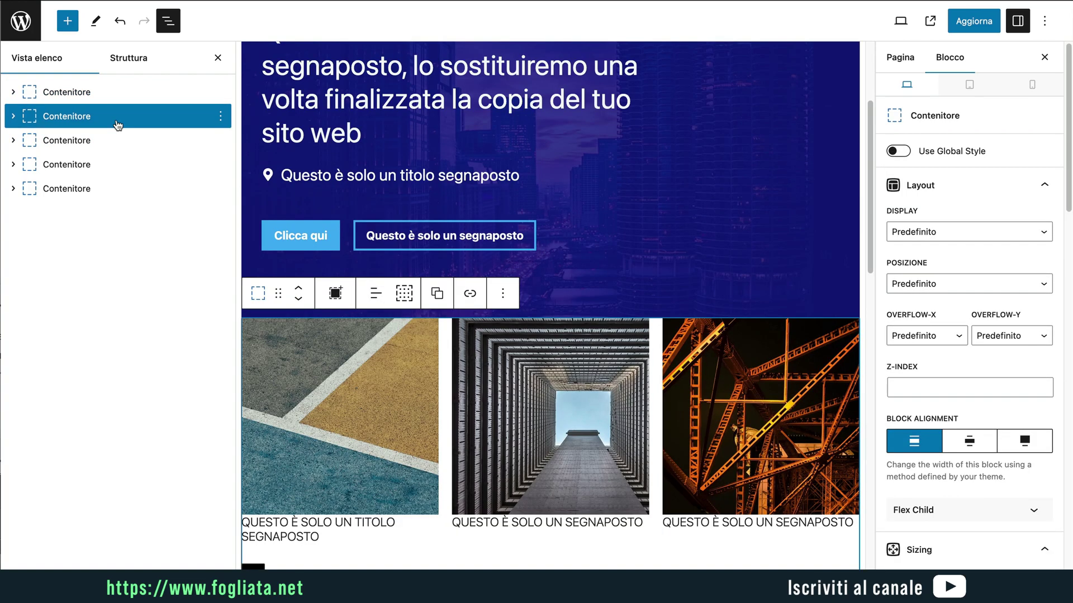
left_click(899, 151)
left_click(920, 182)
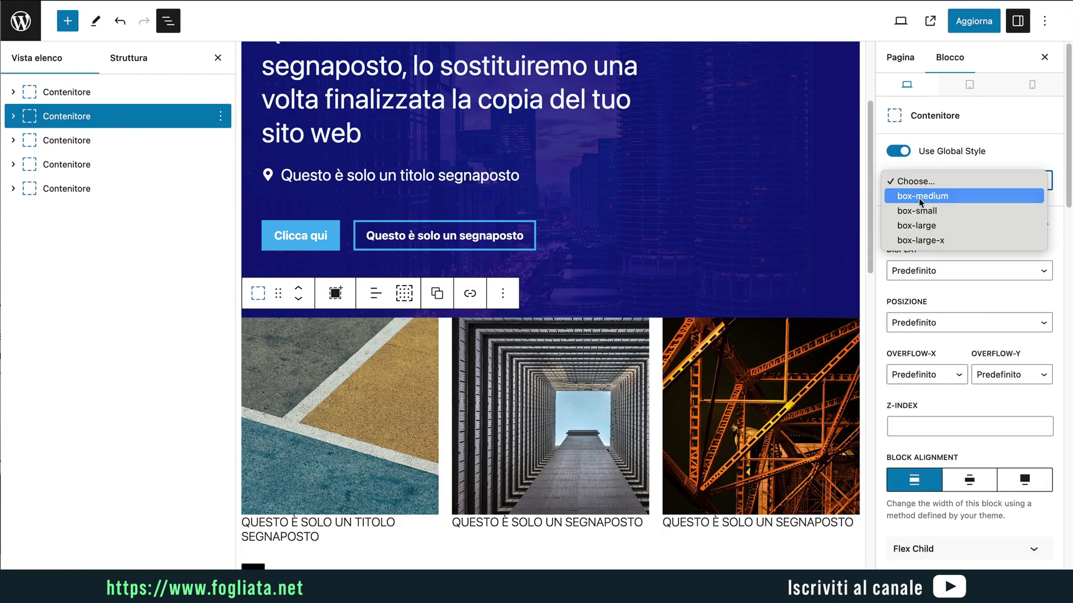
left_click(921, 196)
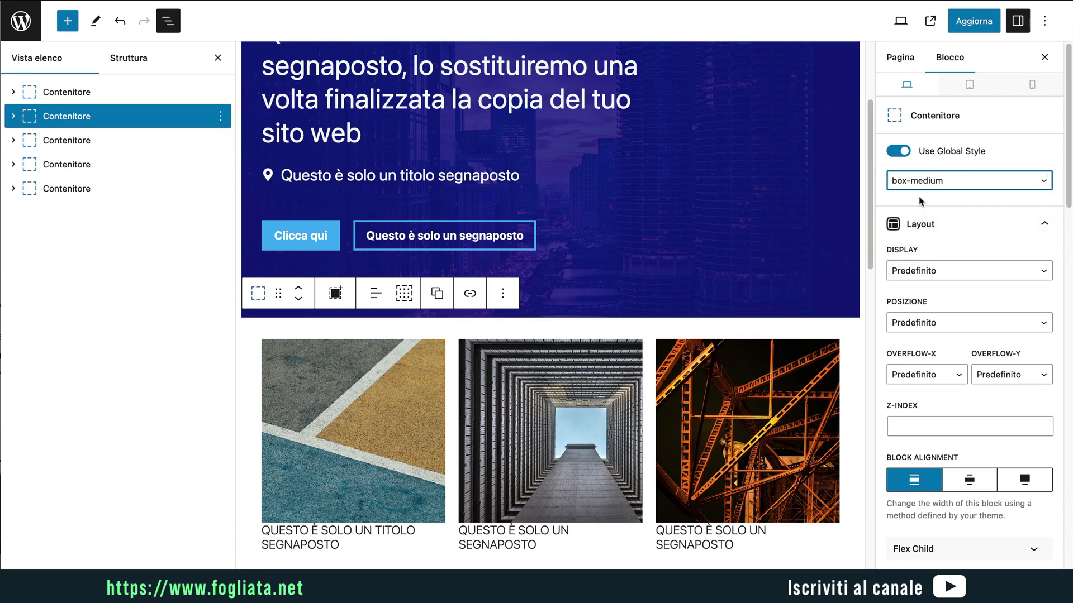
Apply the box-large global style to the third container, the Recent Project section
left_click(84, 140)
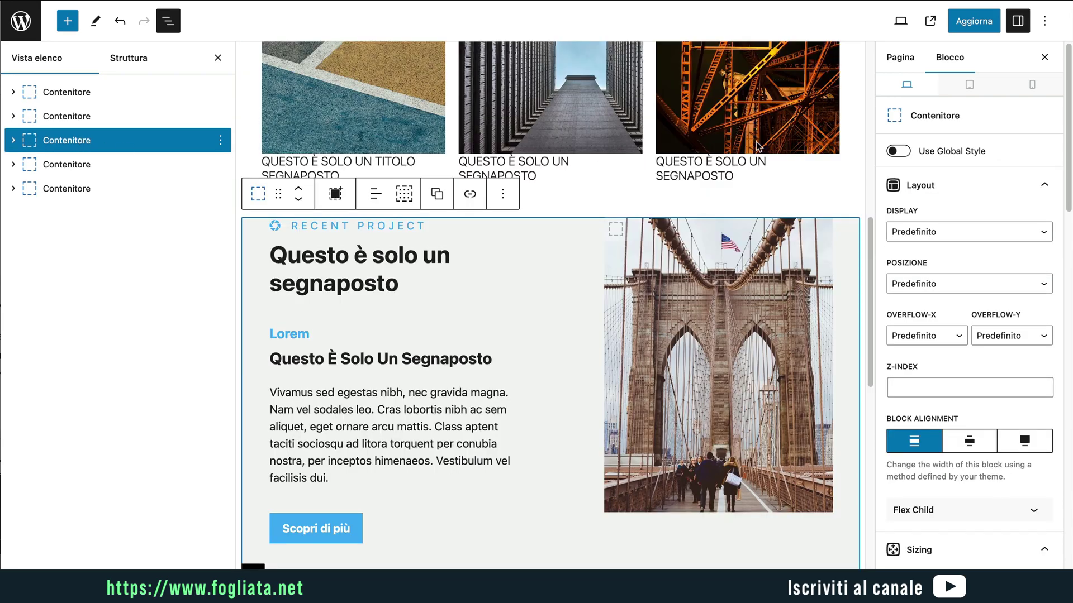
left_click(890, 152)
left_click(917, 182)
left_click(917, 227)
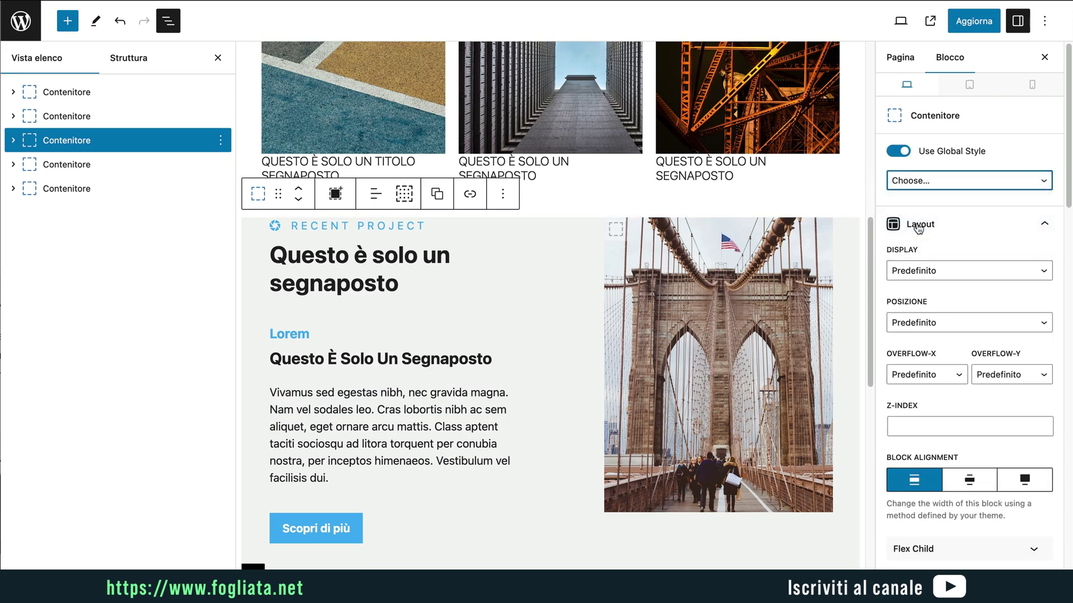
Apply the box-large global style to the fourth container, which holds the info boxes
left_click(104, 174)
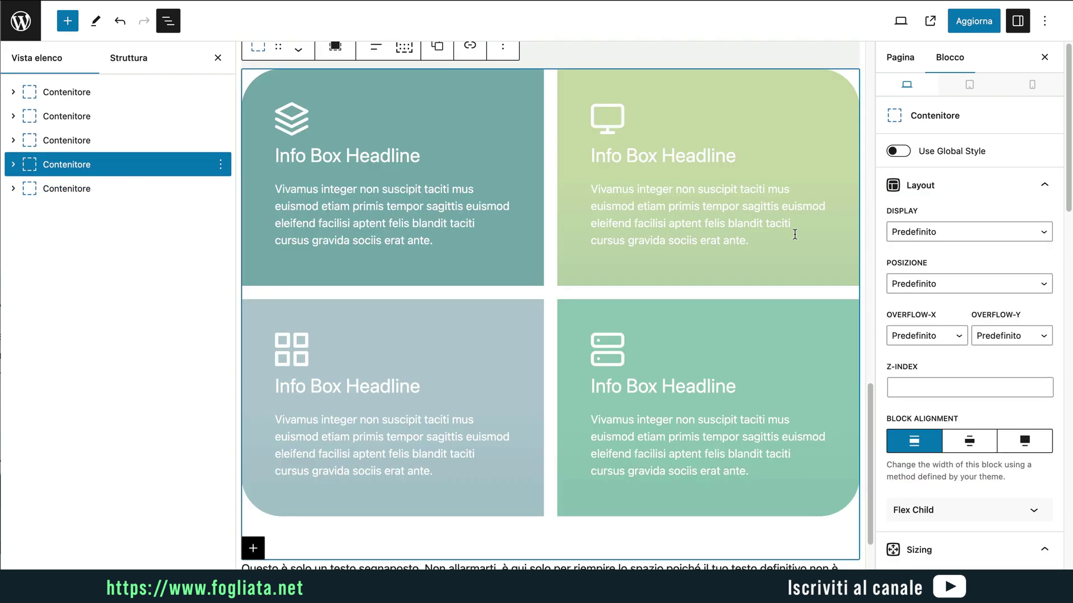
left_click(900, 152)
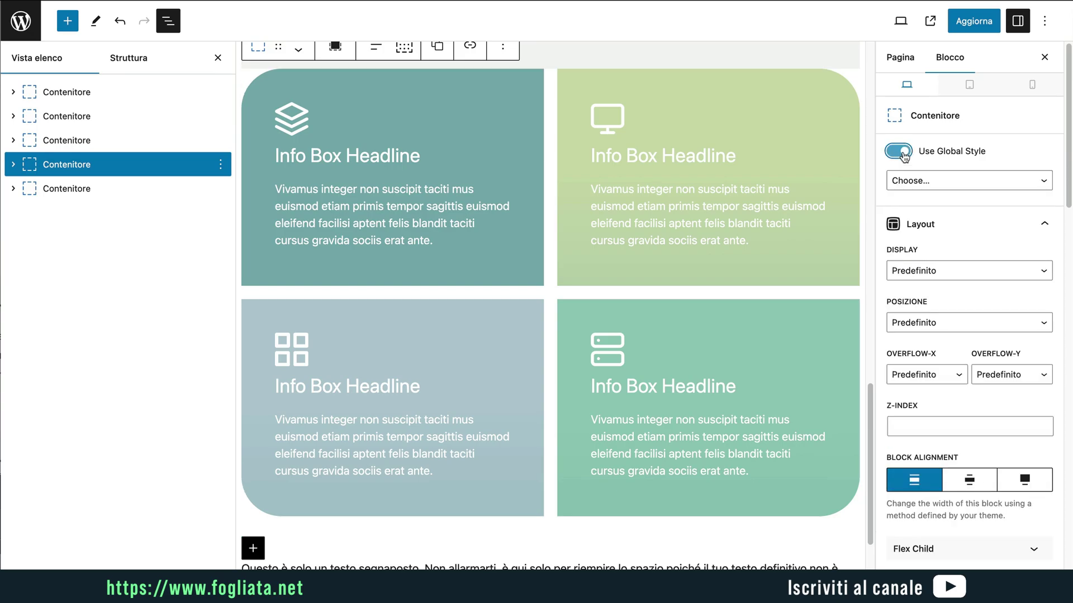
left_click(922, 184)
left_click(921, 206)
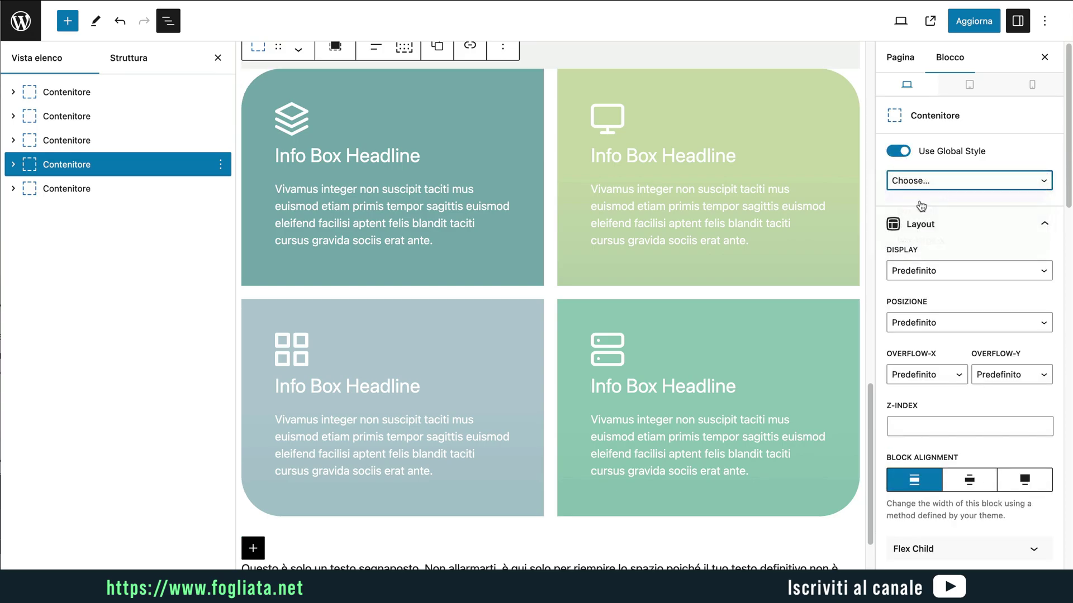
left_click(930, 184)
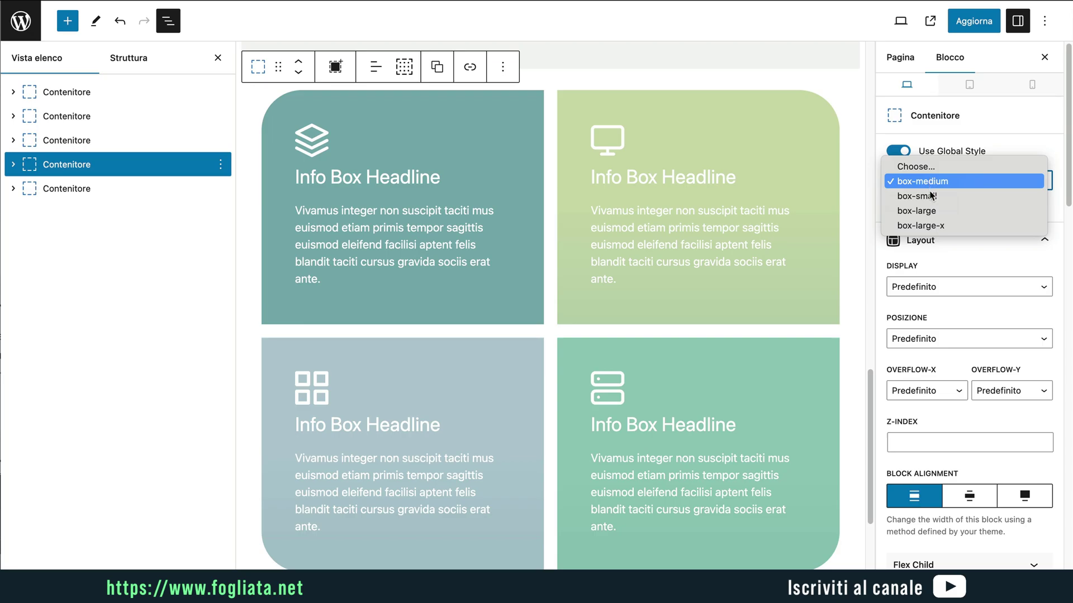
left_click(929, 213)
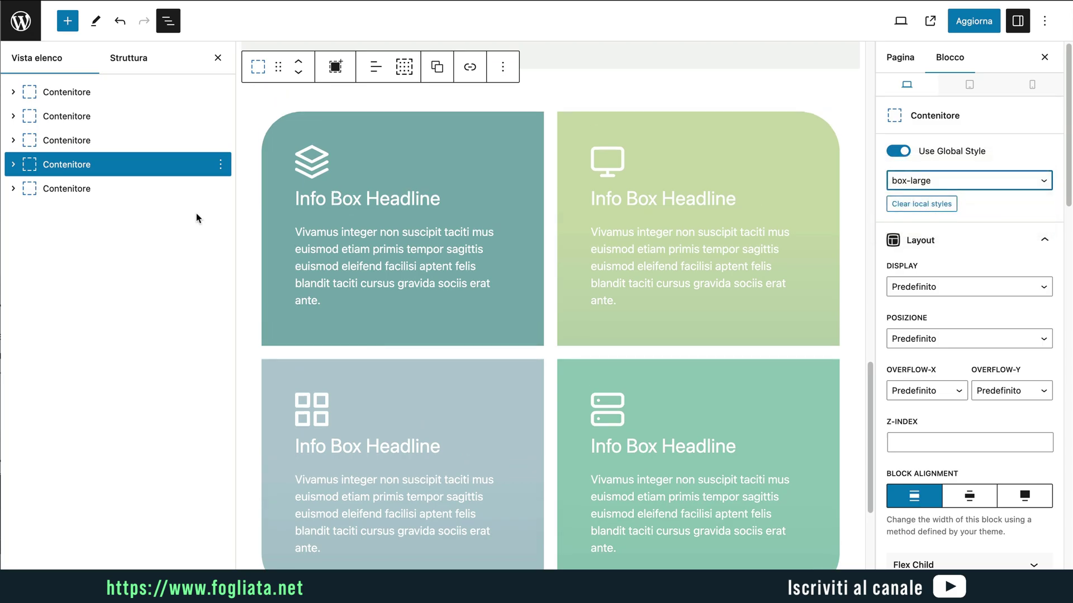
Apply the box-small global style to the fifth container, the closing text section
left_click(78, 189)
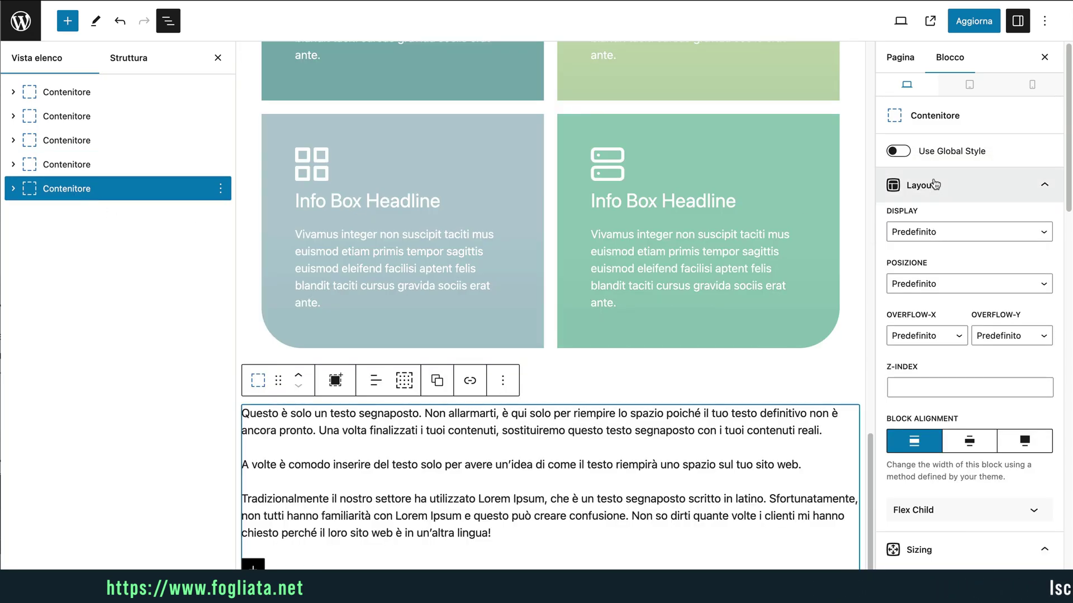
left_click(897, 150)
left_click(928, 181)
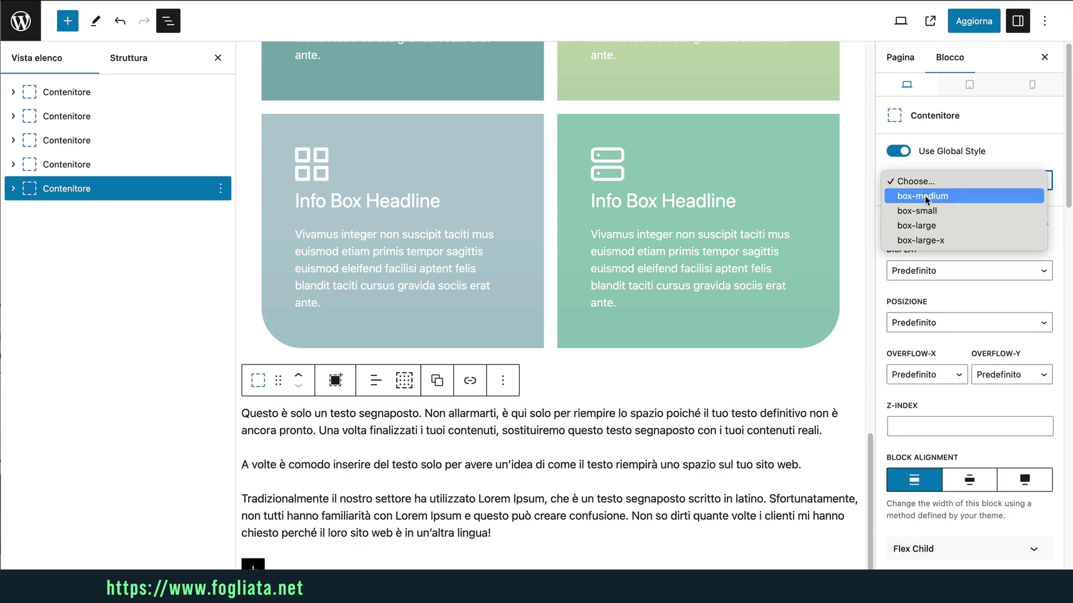
left_click(926, 211)
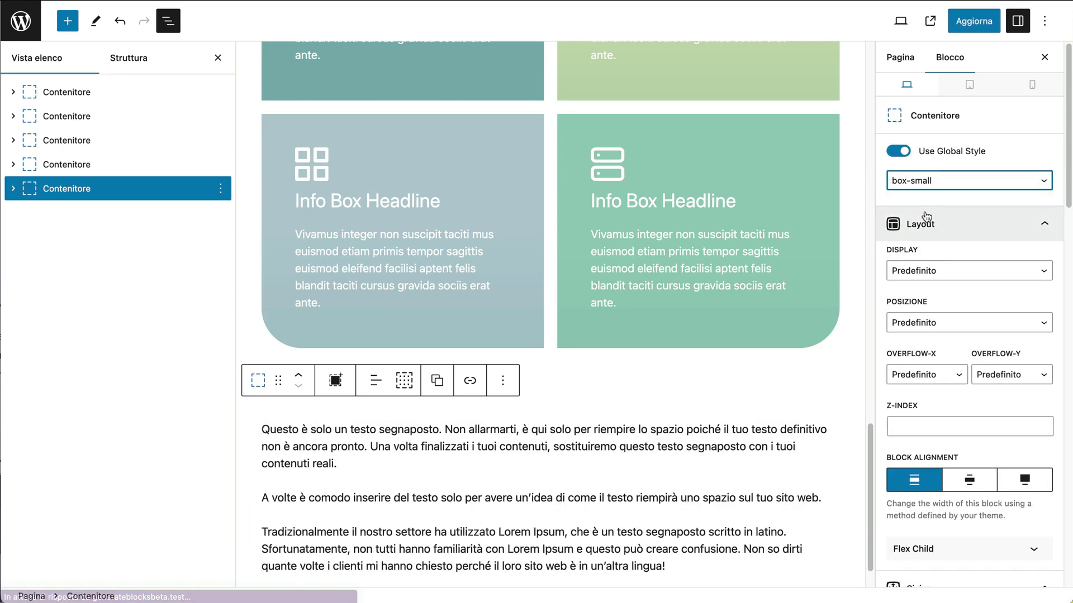
Update the page, open its published version and review the section spacing down to the footer
left_click(971, 25)
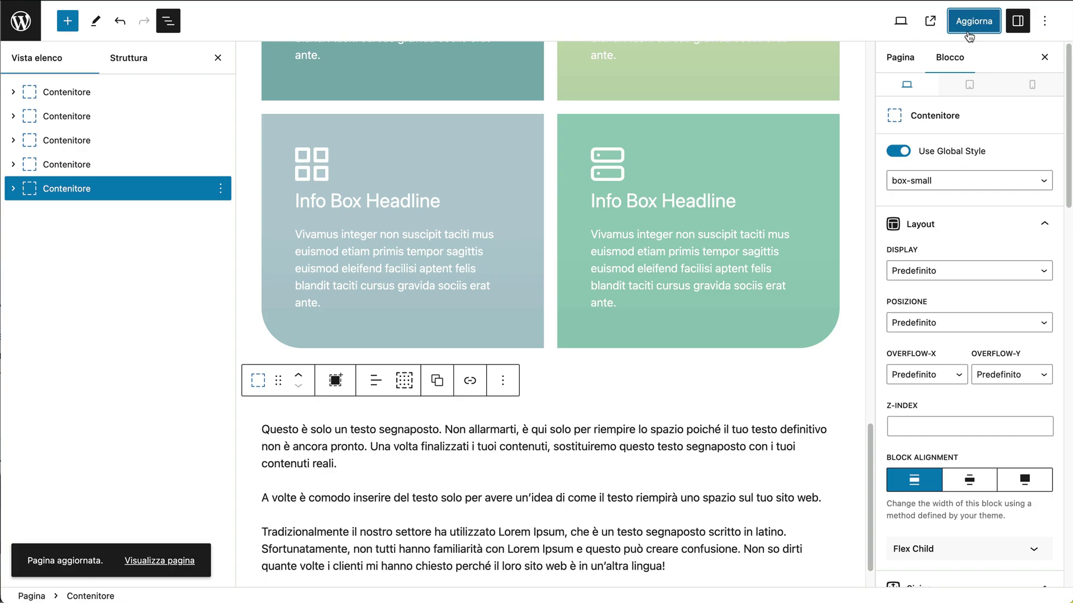
left_click(176, 560)
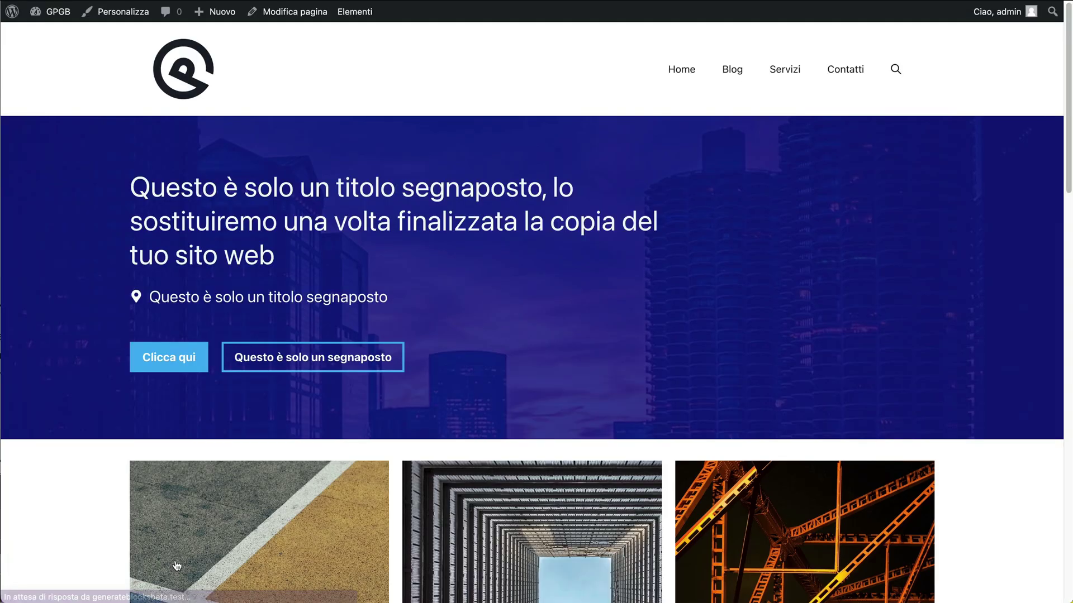
scroll(458, 438, "down", 13)
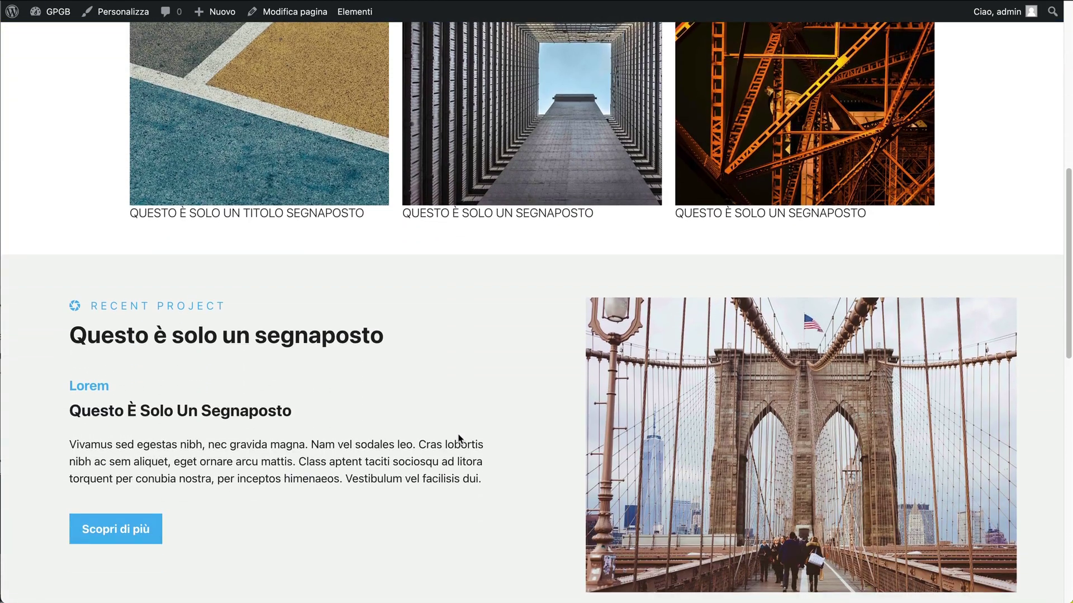
scroll(458, 439, "down", 8)
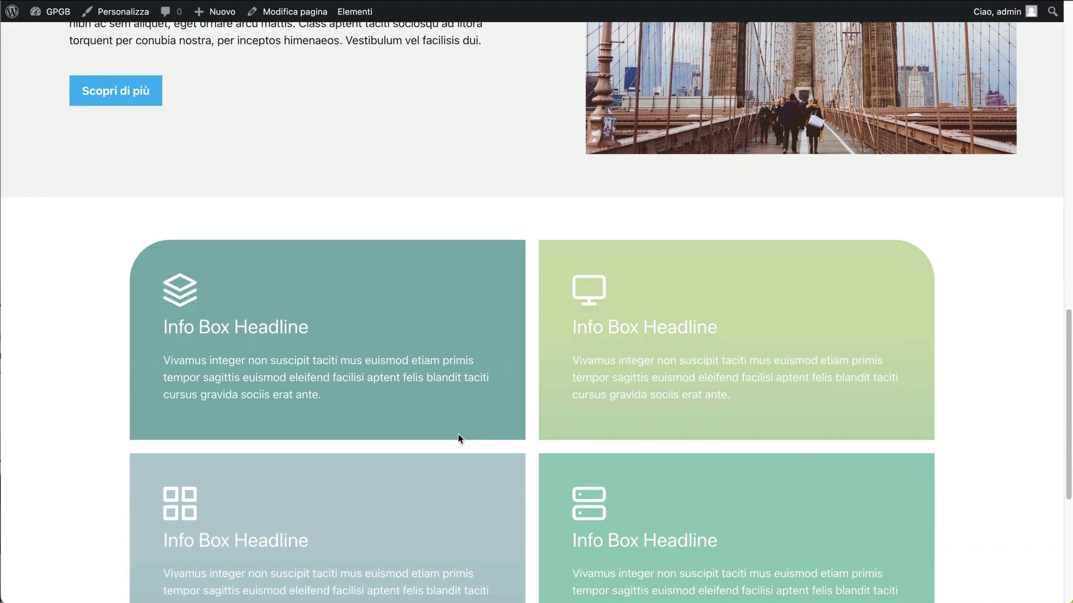
scroll(518, 427, "down", 2)
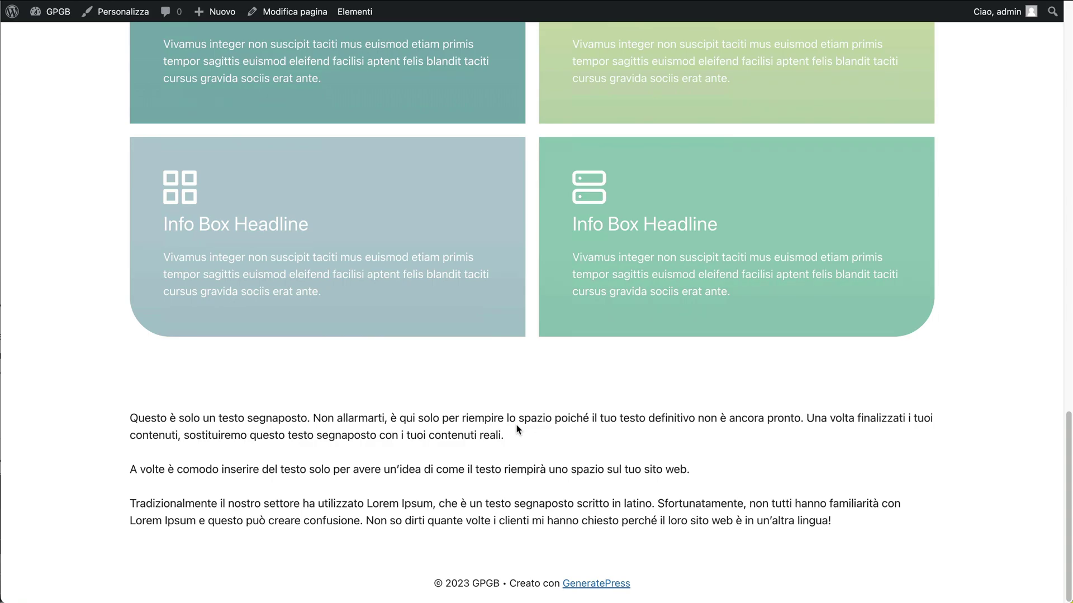
Examine the section spacing on the whole page in the browser developer tools' responsive mobile view
key("super+alt+j")
left_click(31, 447)
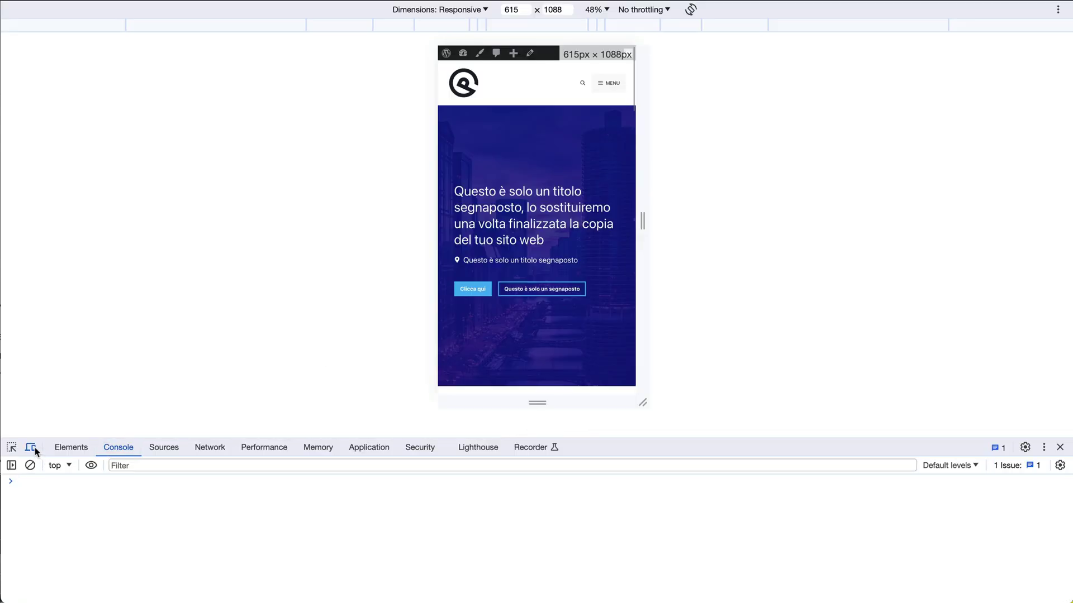
scroll(586, 233, "down", 5)
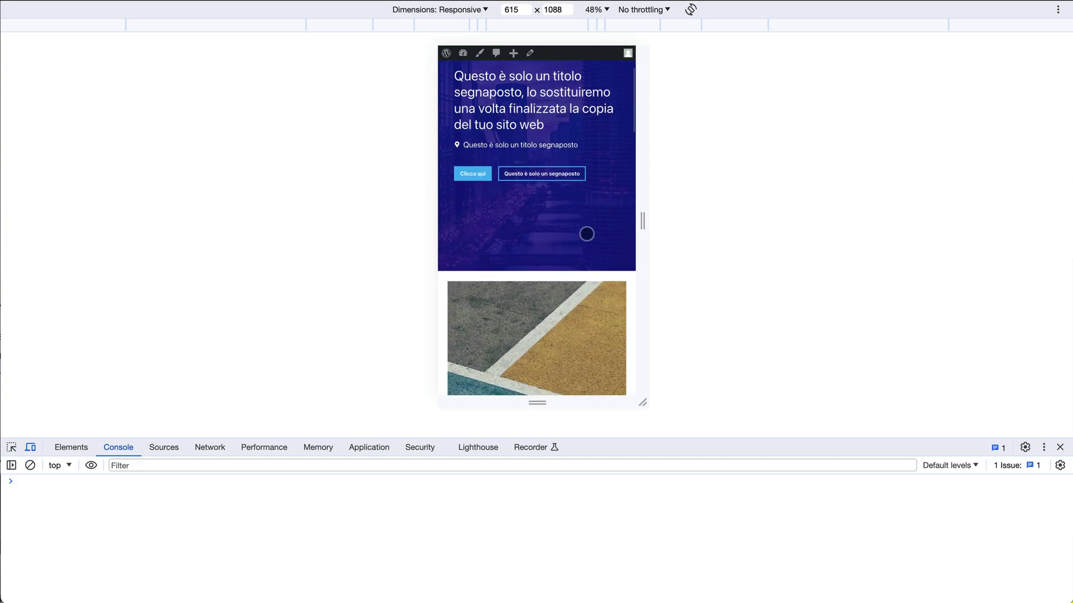
scroll(586, 234, "down", 10)
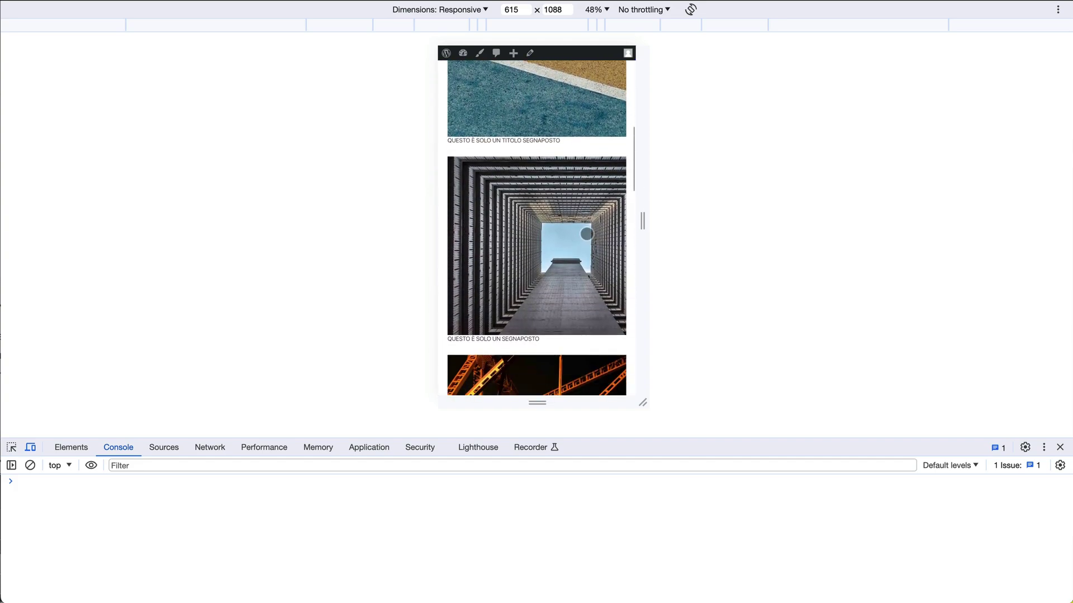
scroll(586, 233, "down", 5)
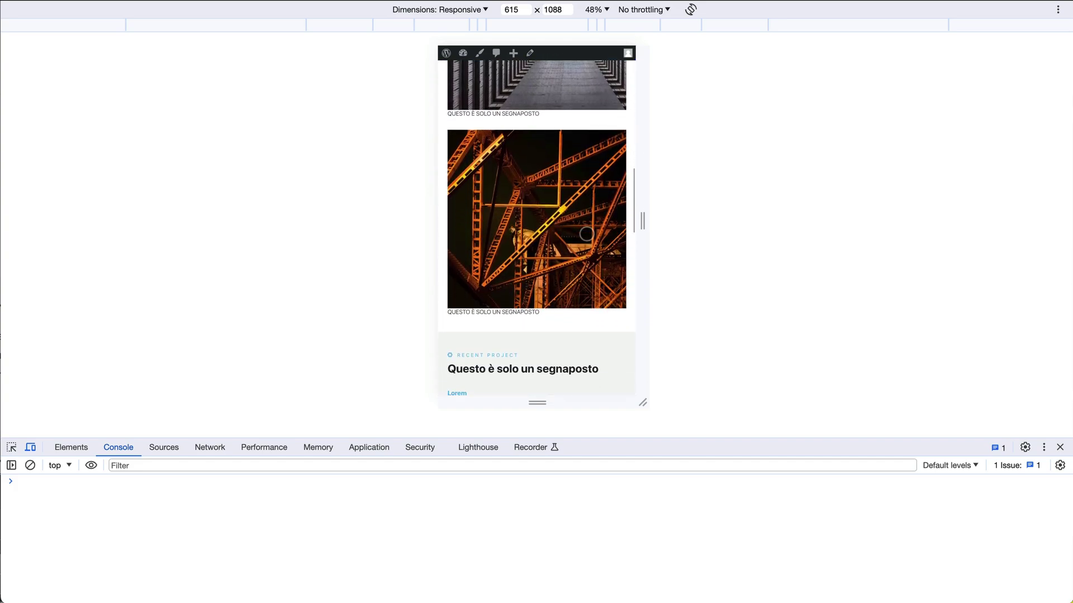
scroll(586, 233, "down", 10)
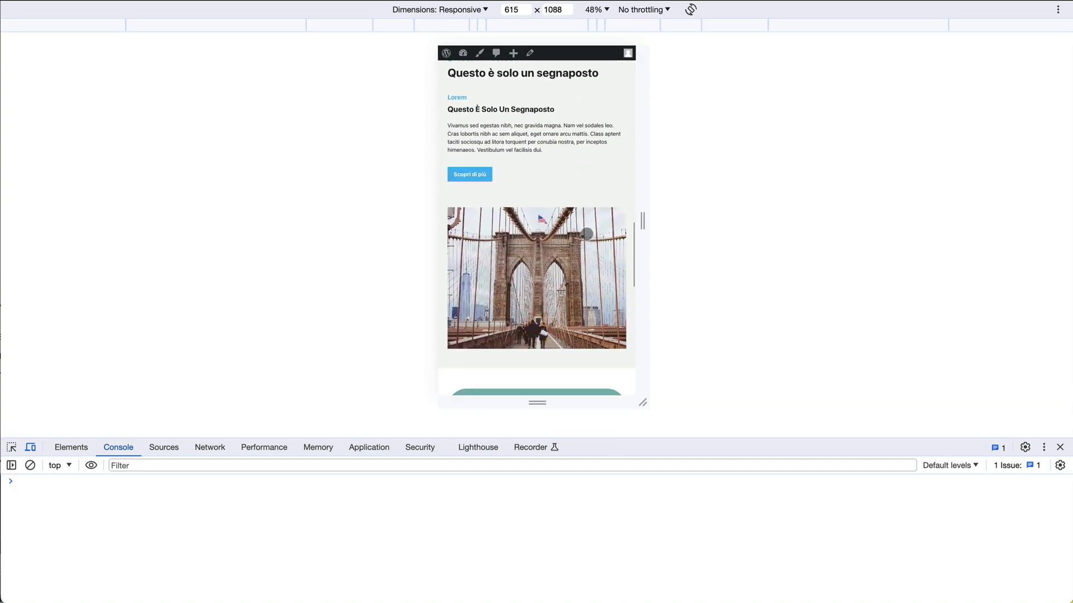
scroll(586, 234, "down", 10)
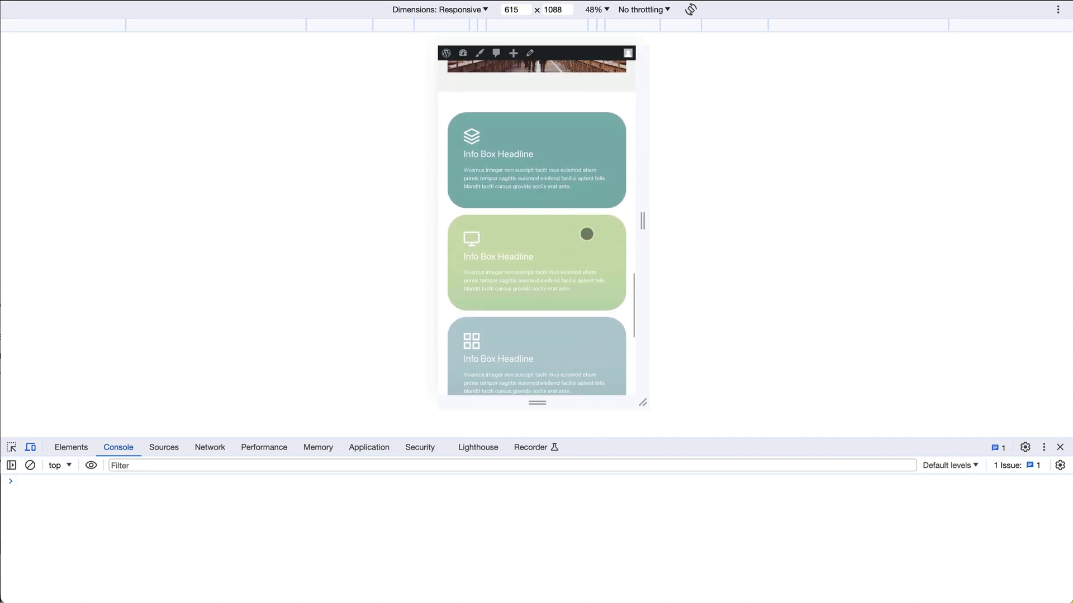
scroll(586, 233, "down", 5)
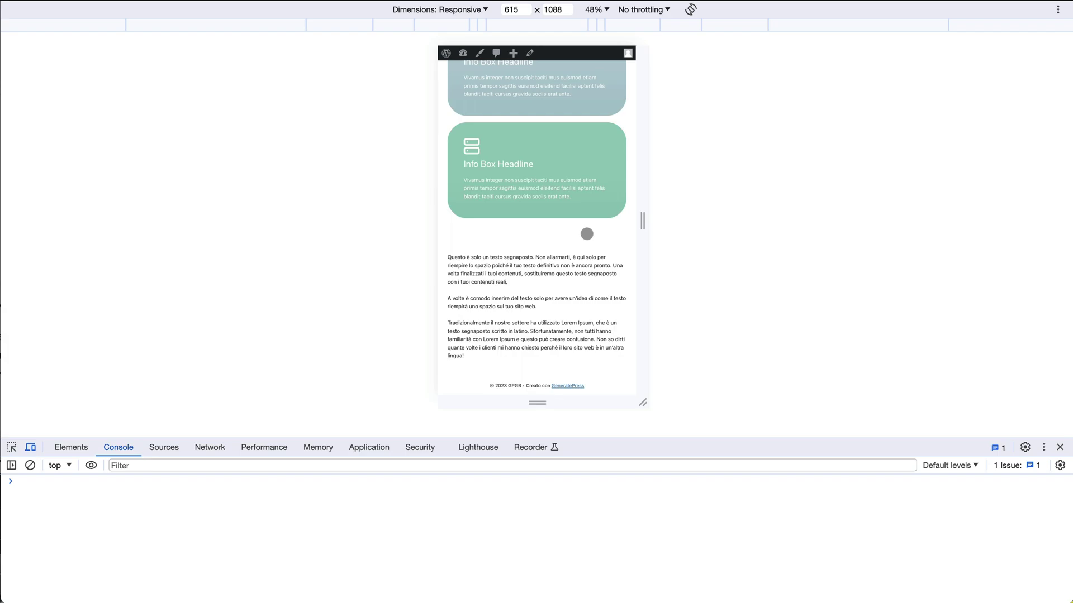
Leave the responsive mobile preview, return to the hero section in desktop view and close the developer tools
key("super+shift+m")
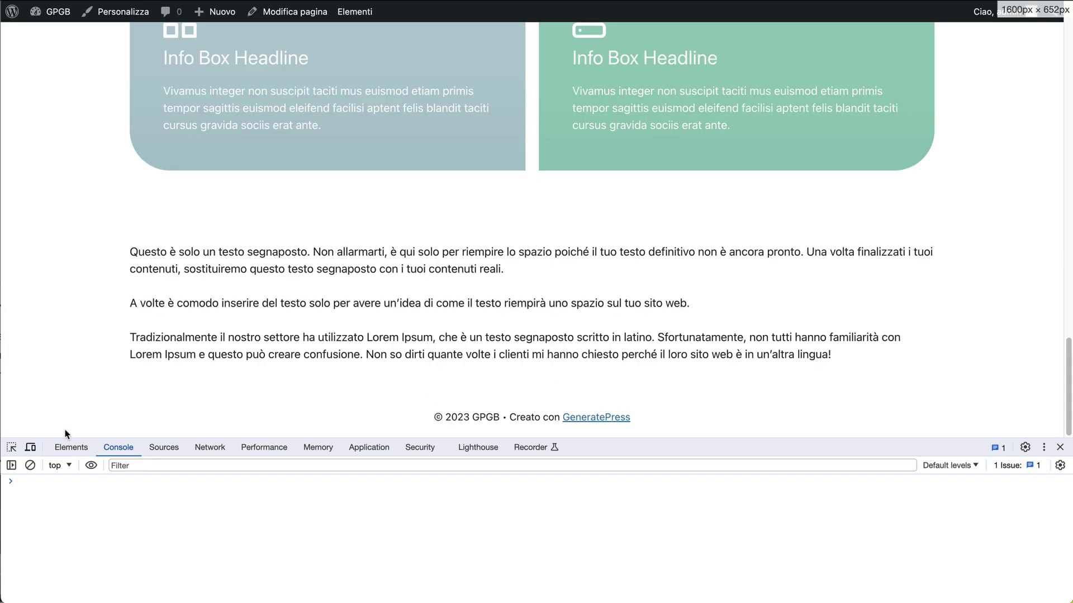
scroll(348, 261, "up", 15)
scroll(412, 223, "up", 3)
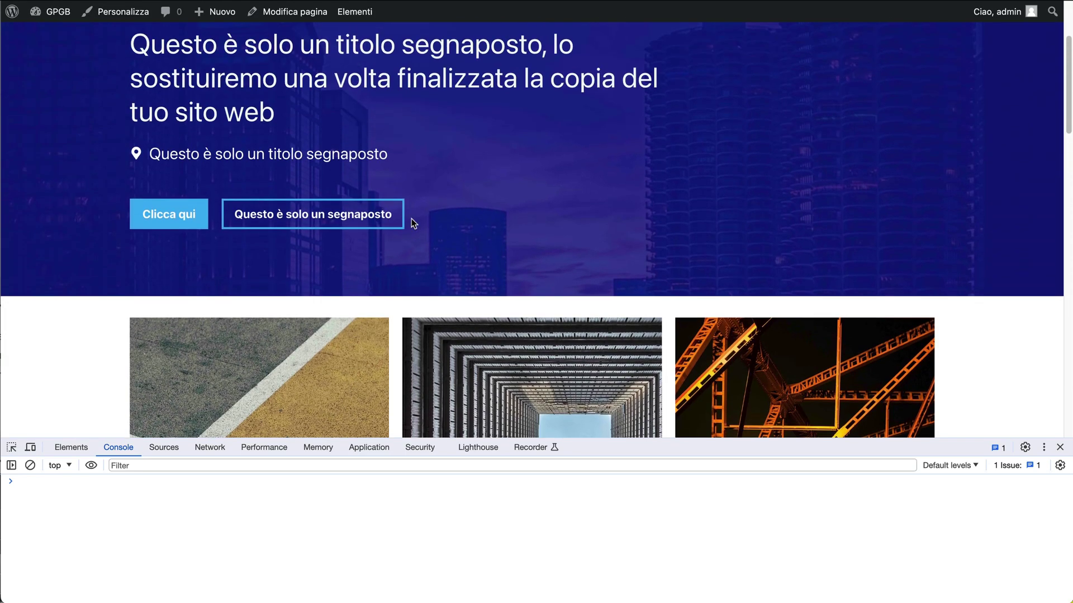
scroll(411, 219, "up", 3)
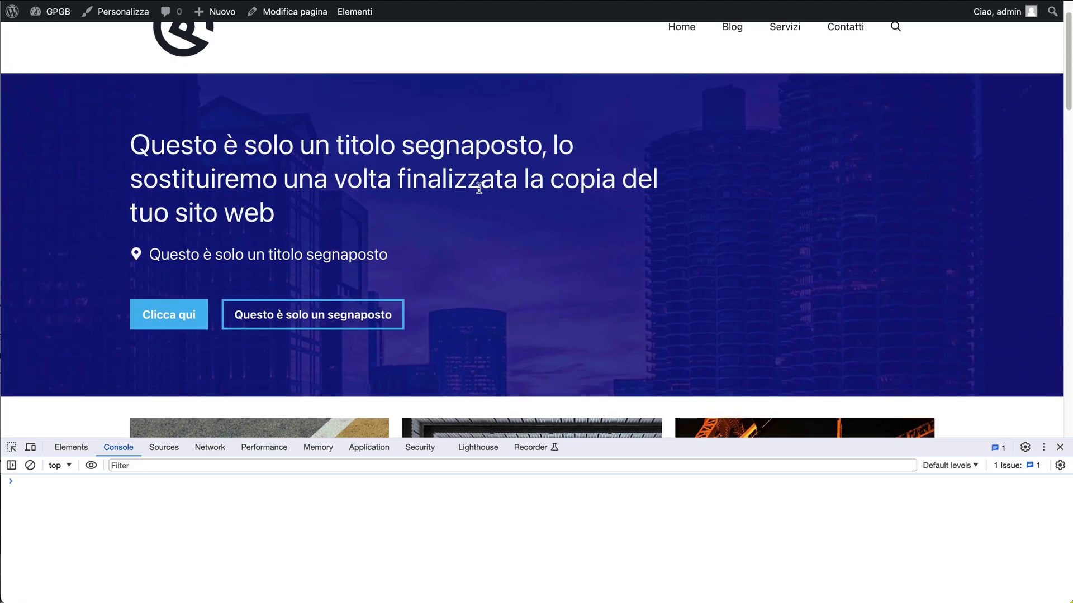
left_click(1059, 448)
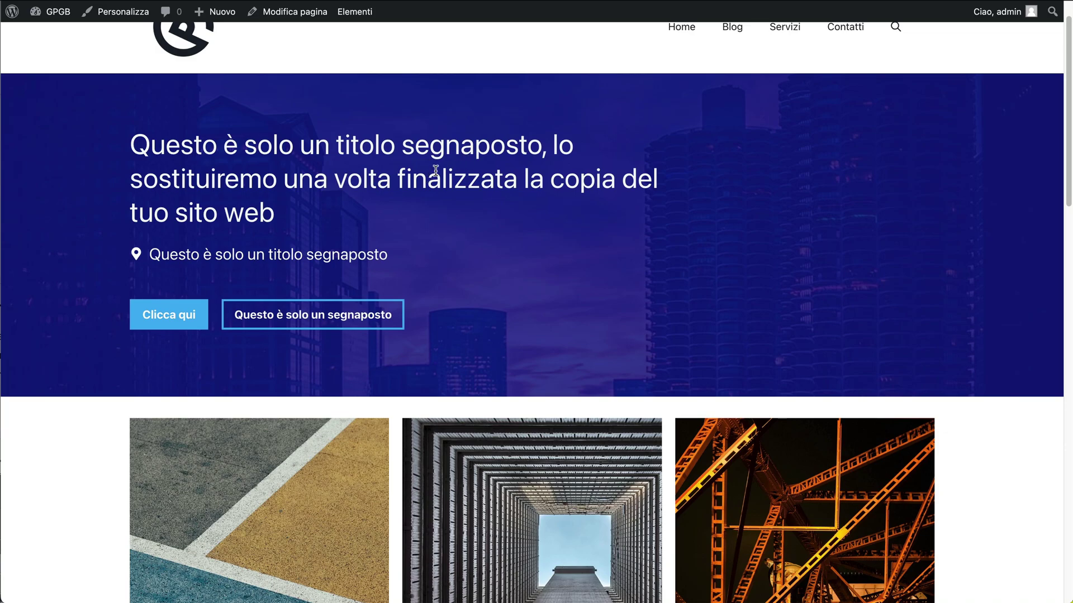
Open the site dashboard in a new tab, open the Container global style for editing and select its box-large-x container
mouse_move(56, 12)
right_click(49, 31)
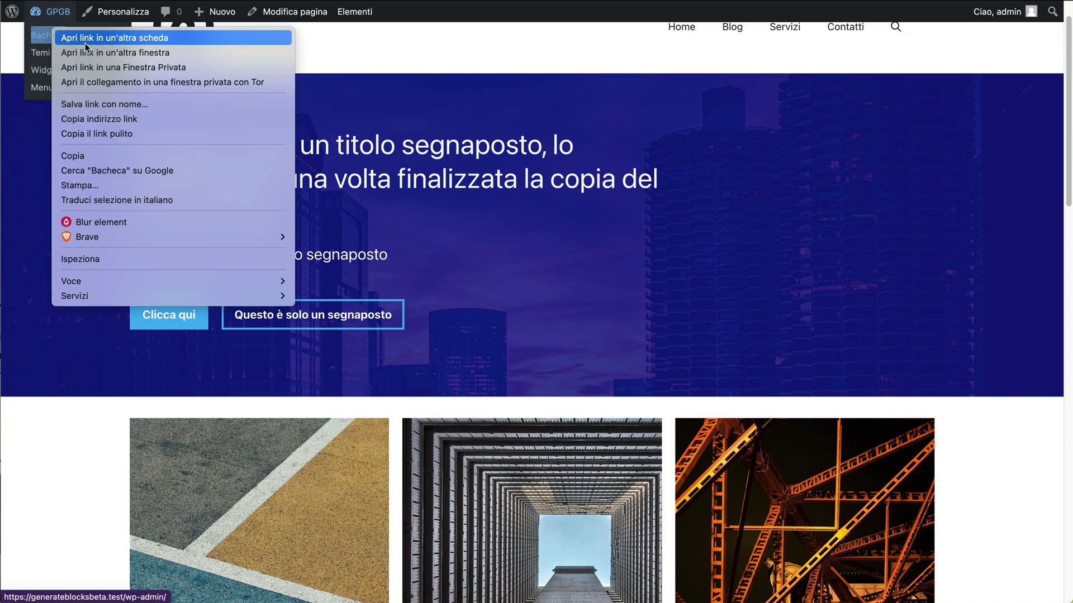
left_click(73, 34)
key("ctrl+Tab")
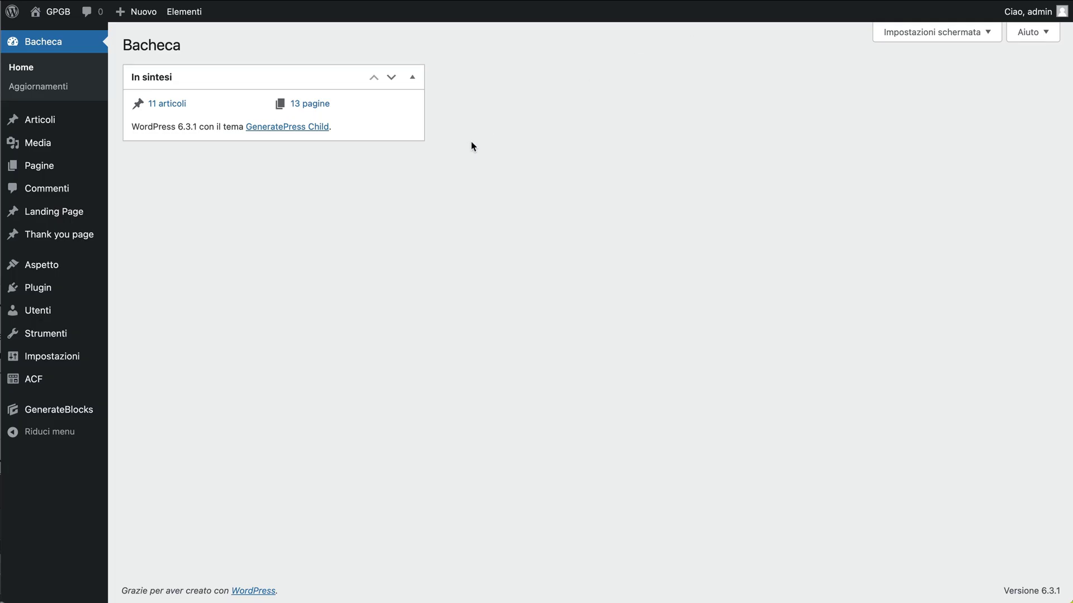
mouse_move(74, 411)
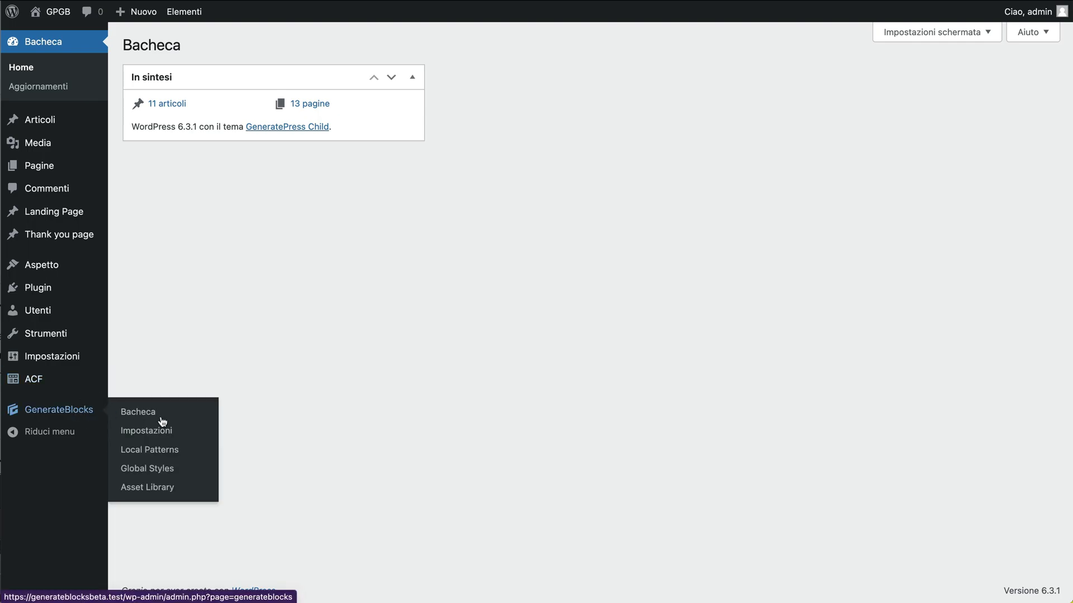
left_click(179, 472)
left_click(168, 174)
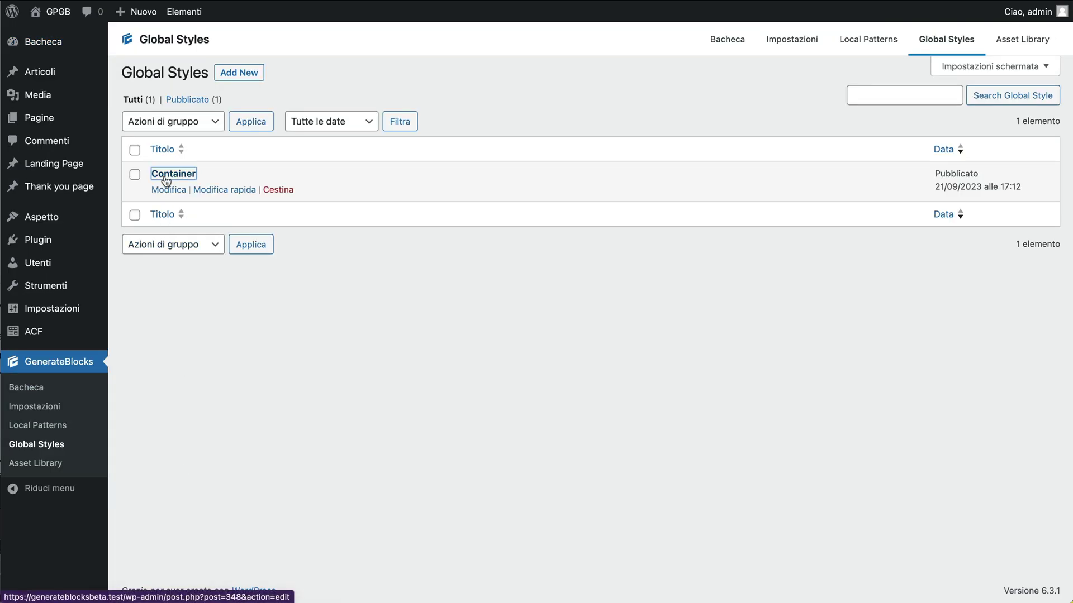
left_click(160, 398)
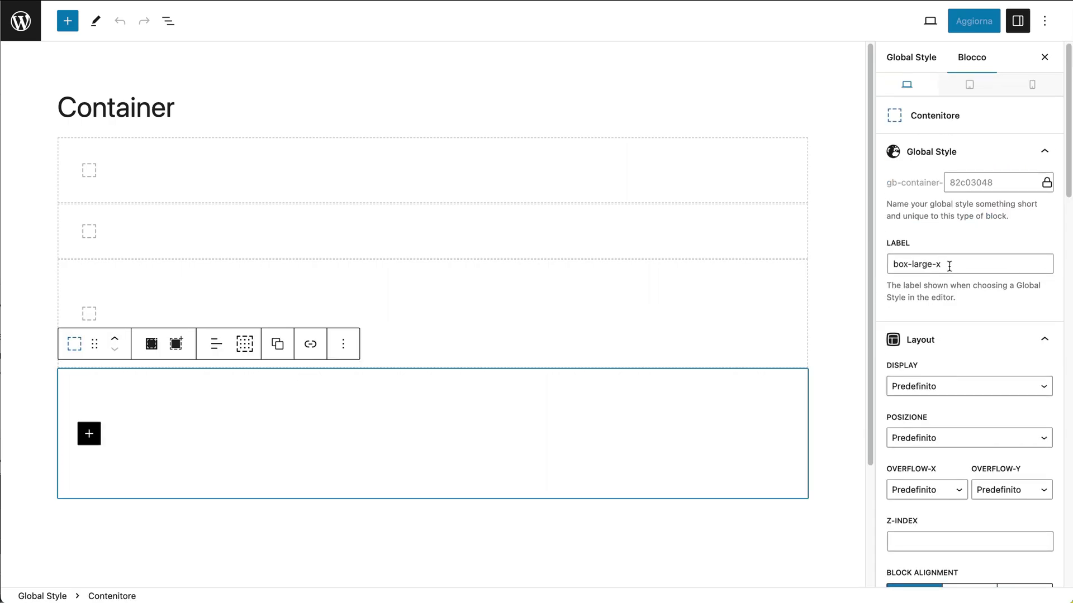
Set the box-large-x container's top and bottom padding to 96 px and update the global style
scroll(948, 266, "down", 10)
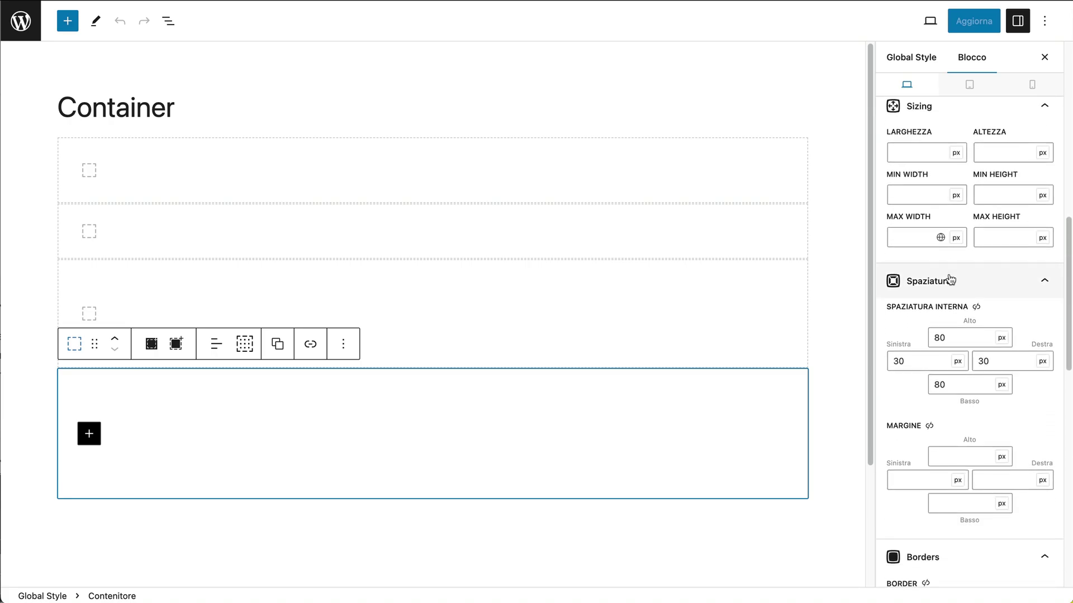
double_click(938, 337)
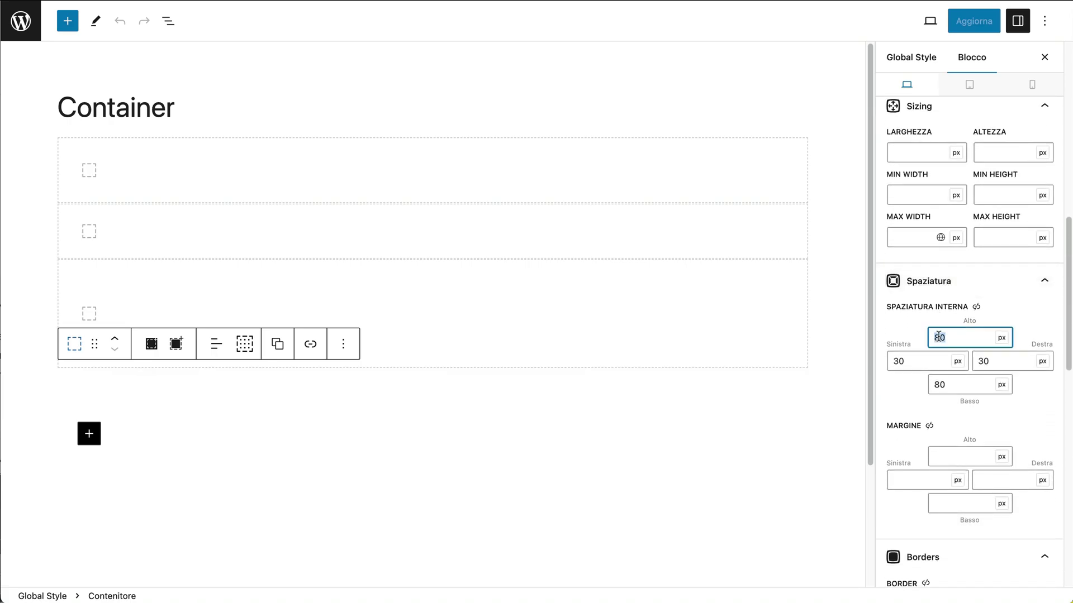
type("96")
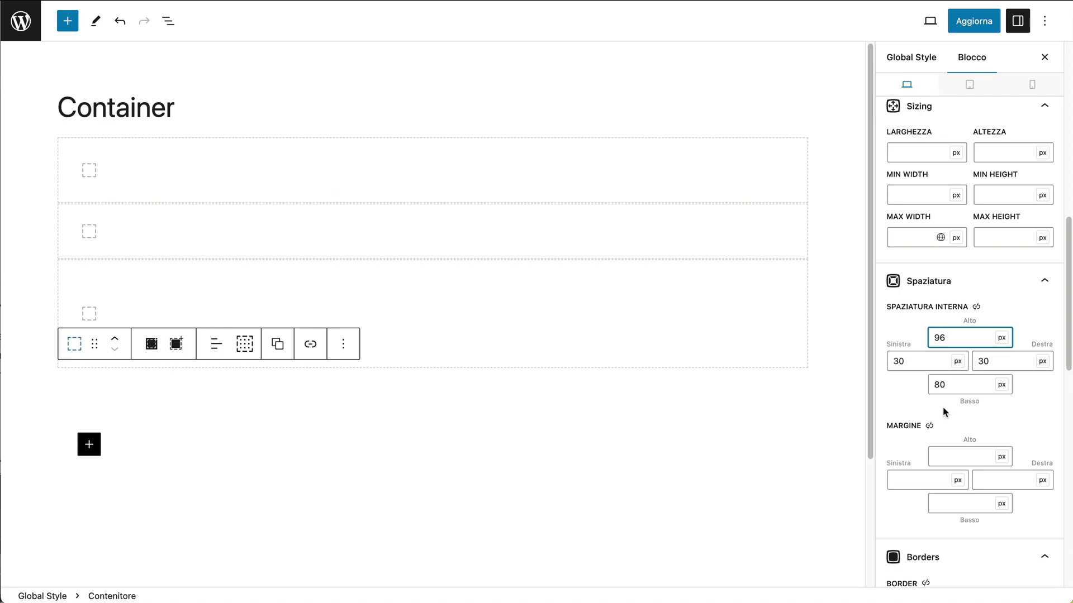
double_click(943, 386)
type("96")
left_click(973, 28)
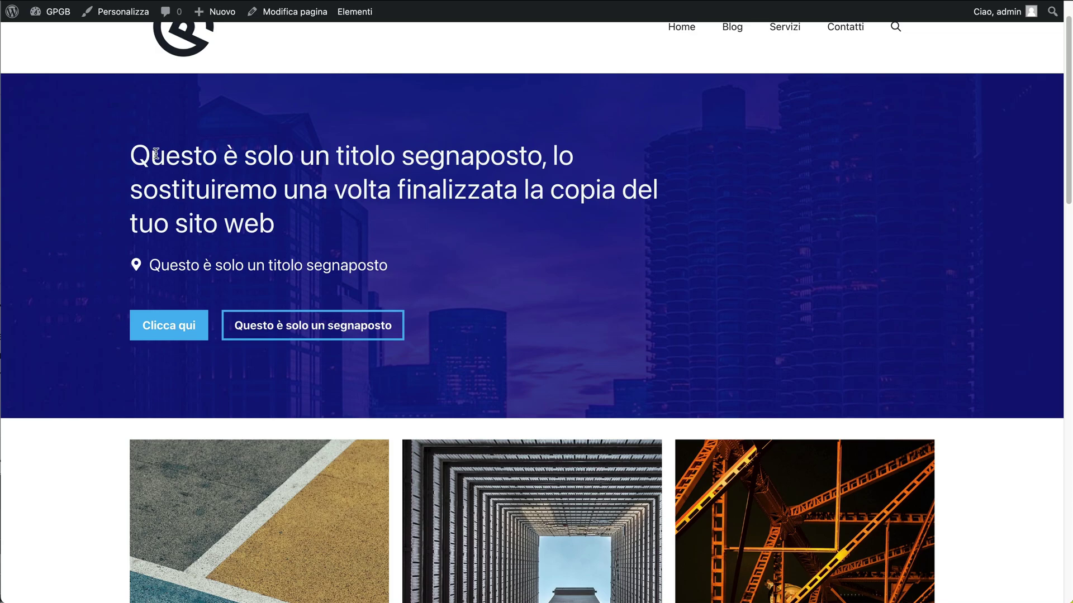
Inspect the hero's outer container in the developer tools and compare its classes and CSS with the box-large-x global style settings
right_click(156, 150)
left_click(194, 291)
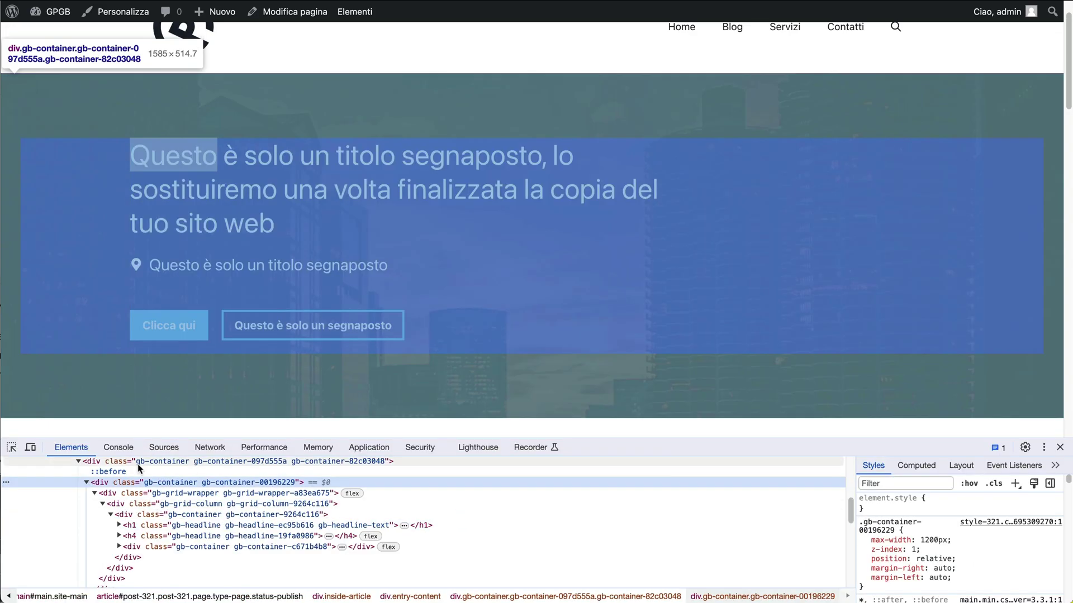
left_click(138, 462)
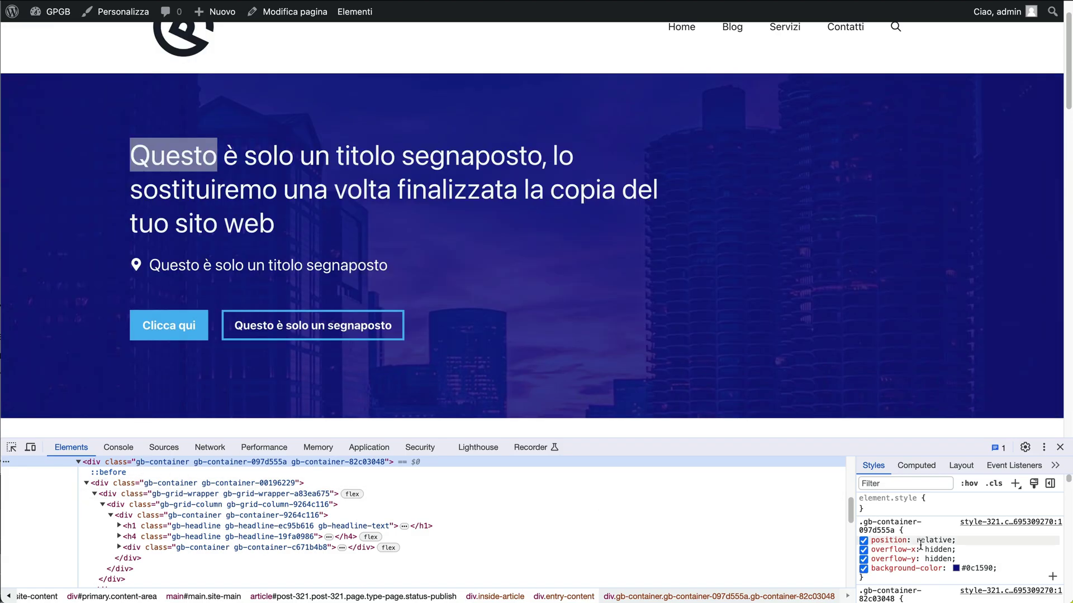
scroll(921, 545, "down", 3)
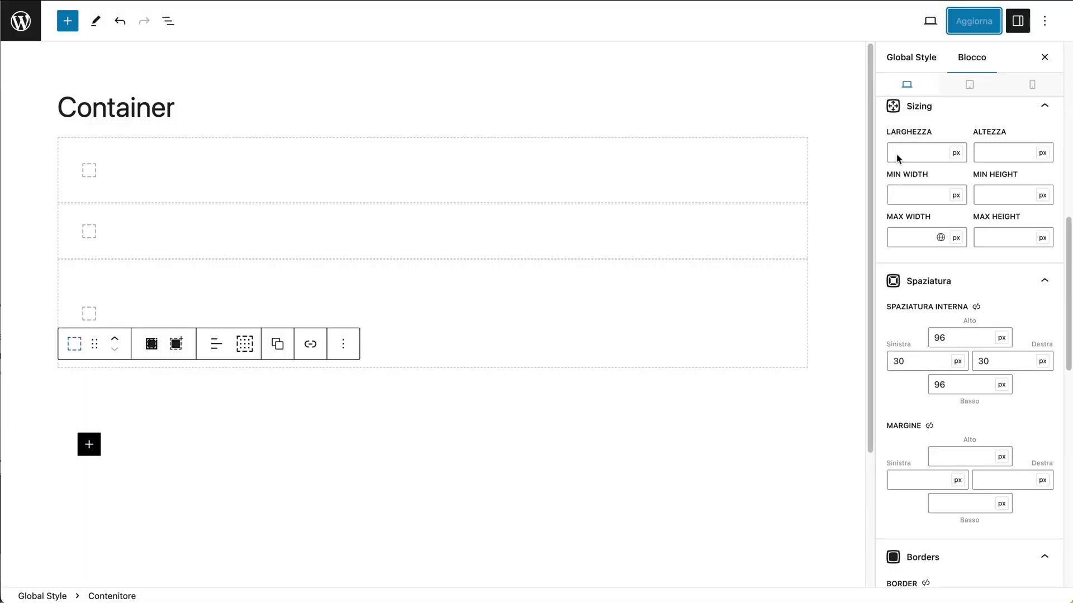
scroll(949, 185, "up", 10)
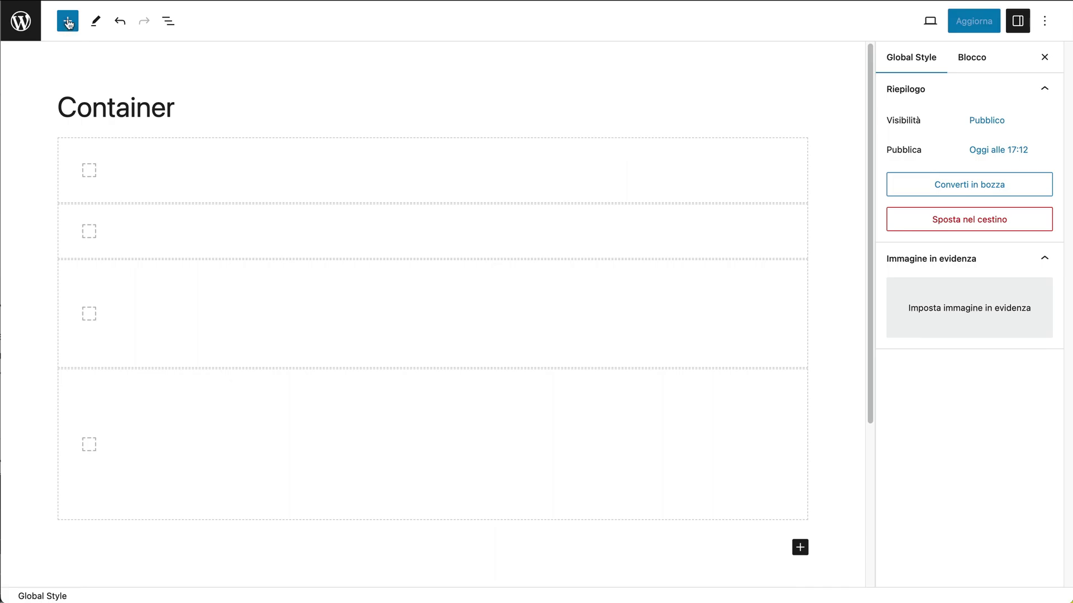
Add a fifth container to the global style and label it box-colorato
left_click(67, 21)
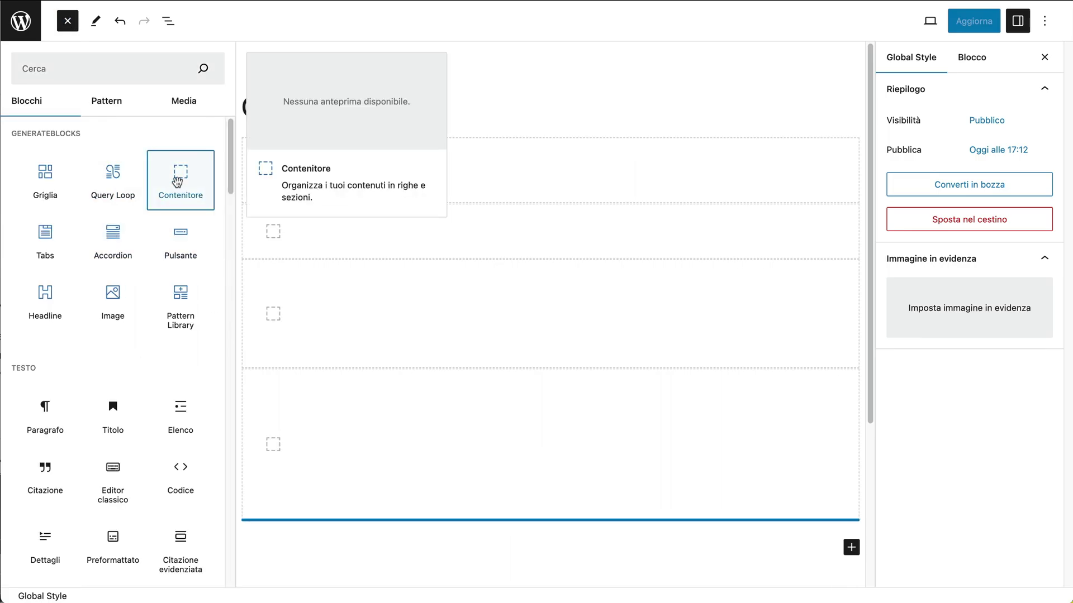
left_click(177, 185)
double_click(916, 264)
type("box-colorato")
Set the box-colorato container's padding to 48 px top and bottom and 30 px on both sides
scroll(602, 309, "down", 4)
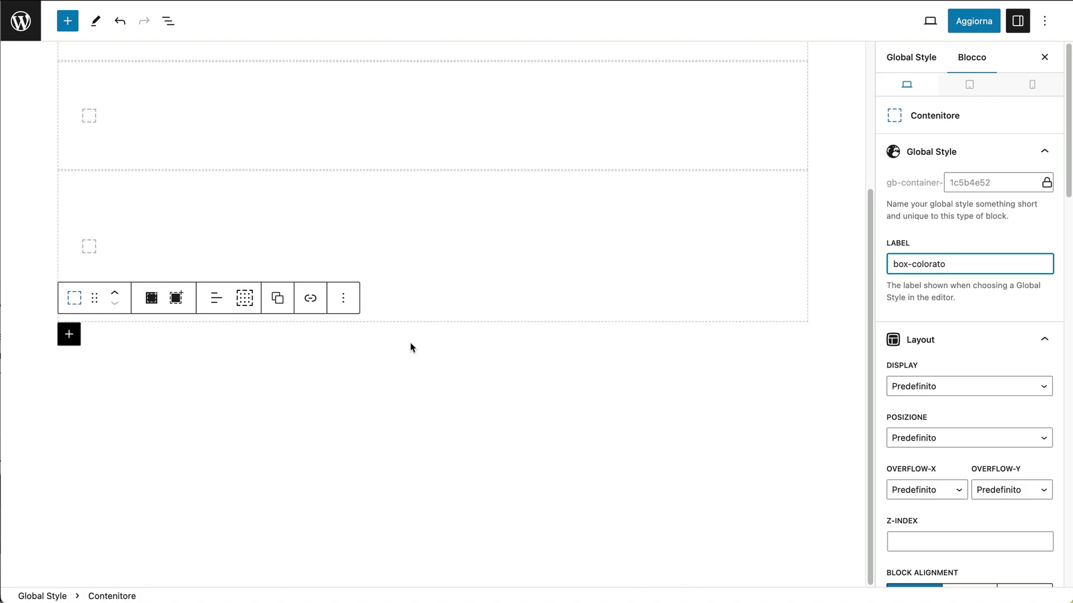
scroll(910, 363, "down", 8)
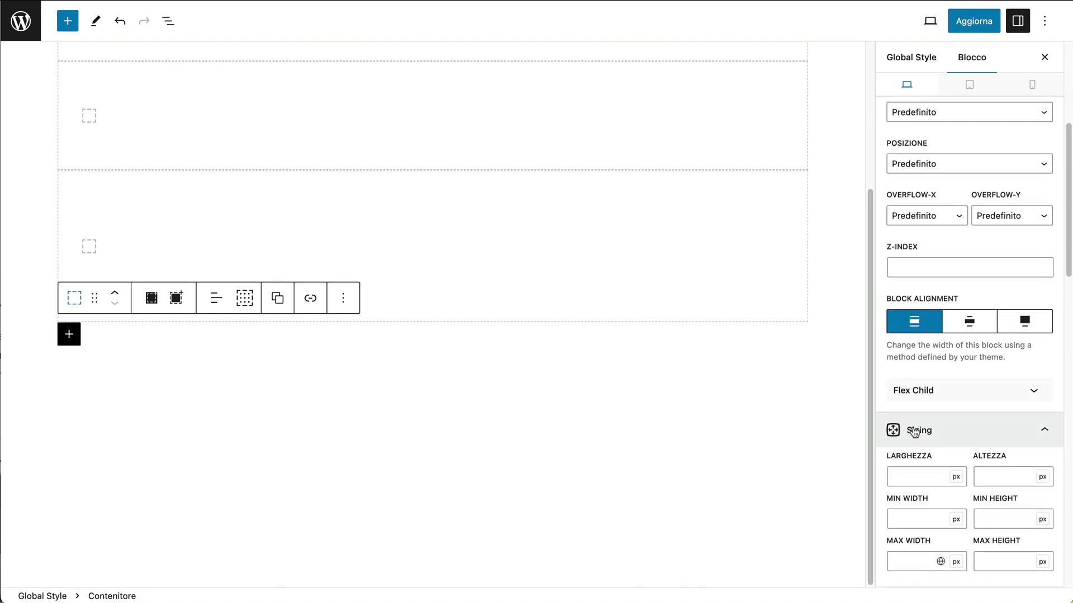
left_click(999, 466)
type("30")
left_click(898, 464)
type("30")
key("Tab")
type("48")
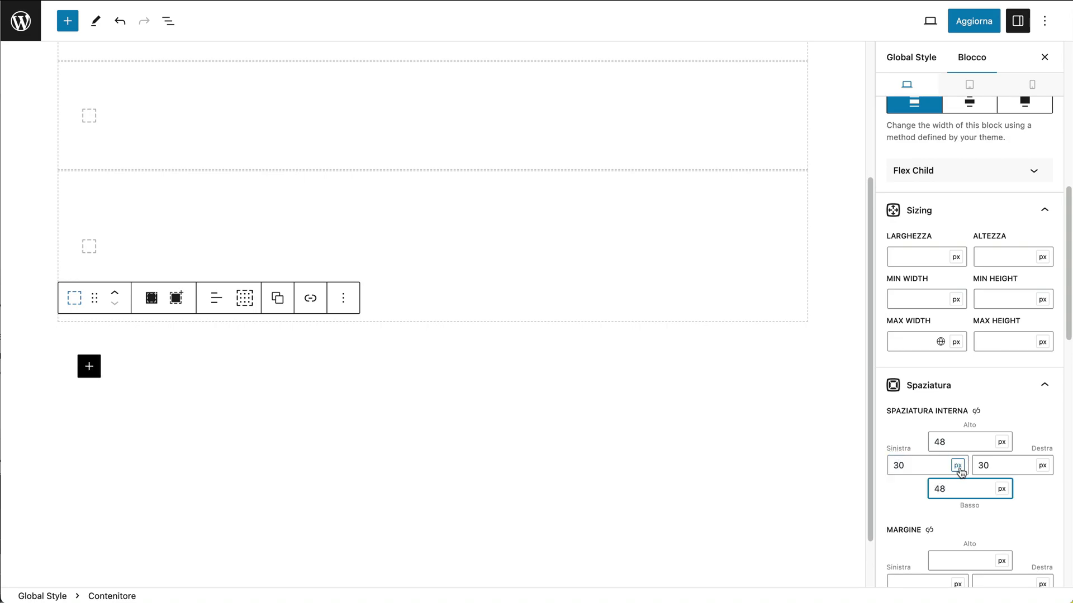
Give the box-colorato container a linked 2 px border on all sides in the blue var(--accent) colour
scroll(956, 466, "down", 3)
scroll(960, 467, "down", 5)
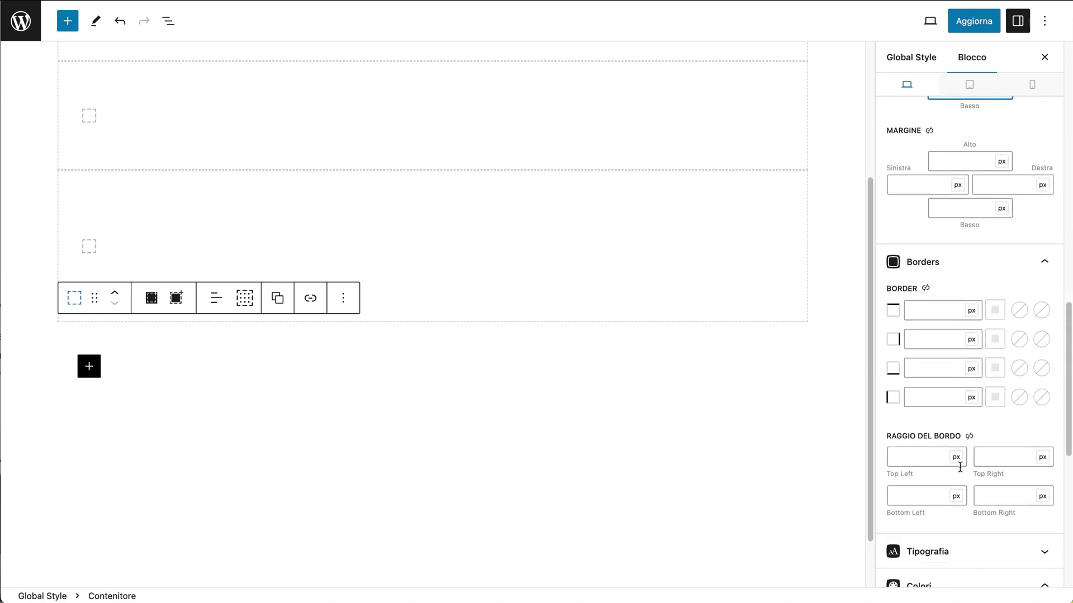
left_click(925, 288)
left_click(922, 309)
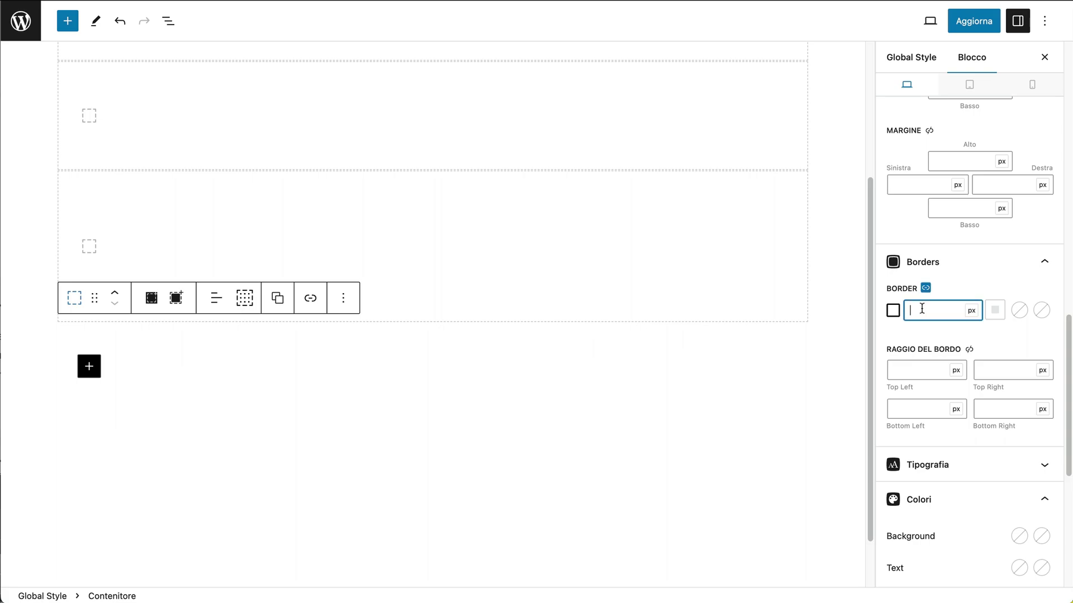
type("2")
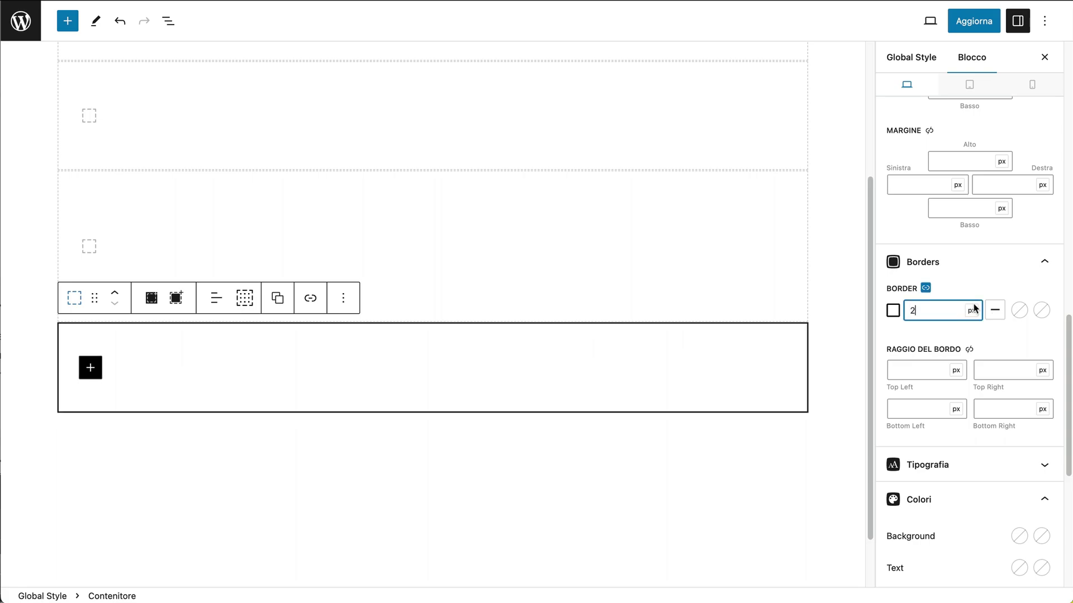
left_click(1017, 312)
left_click(985, 271)
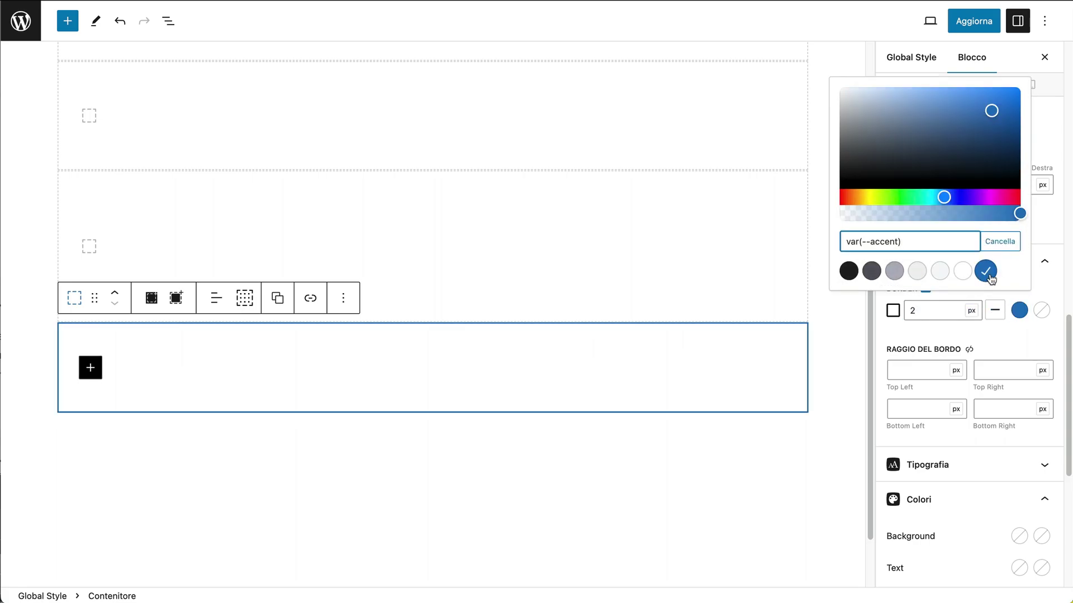
Fill the box-colorato container's background with a light tint of the blue accent colour
left_click(1019, 538)
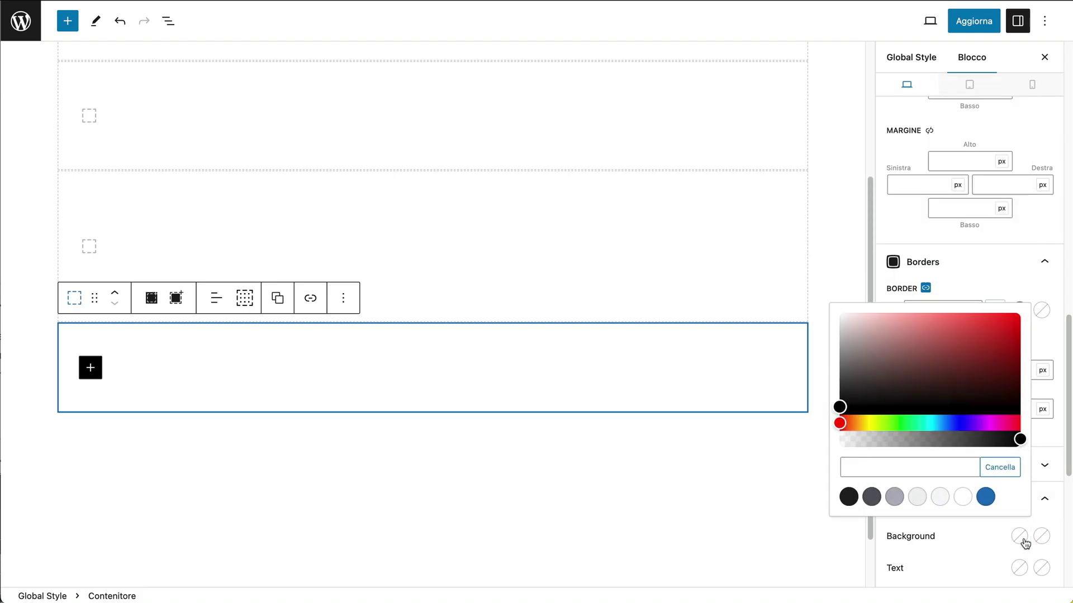
left_click(986, 497)
left_click(983, 545)
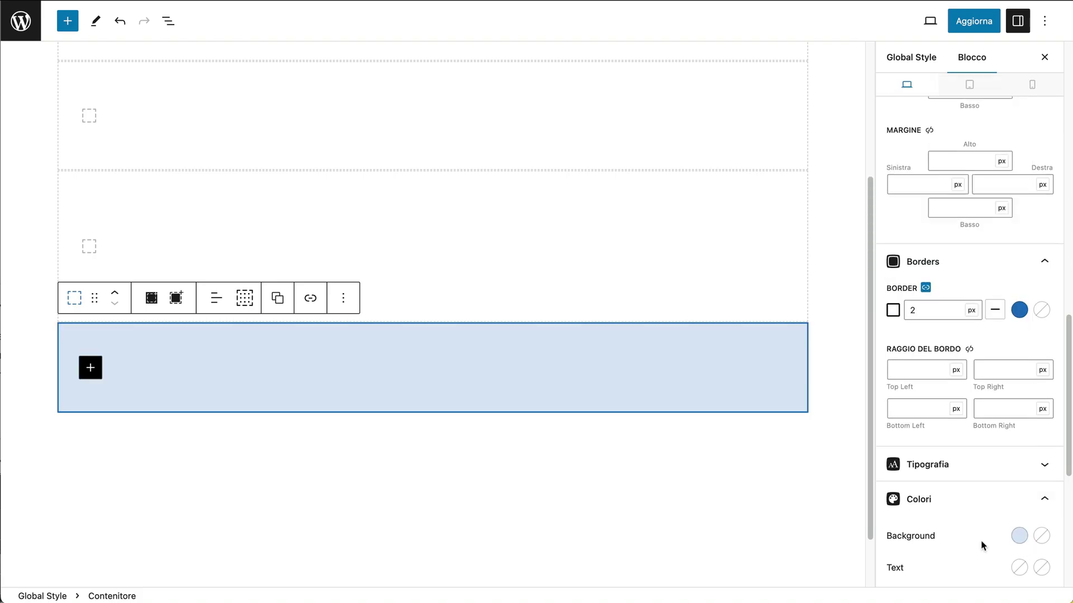
Enable the Box Shadow effect on the box-colorato container and update the global style
scroll(981, 544, "down", 6)
left_click(984, 512)
scroll(987, 511, "down", 1)
left_click(900, 478)
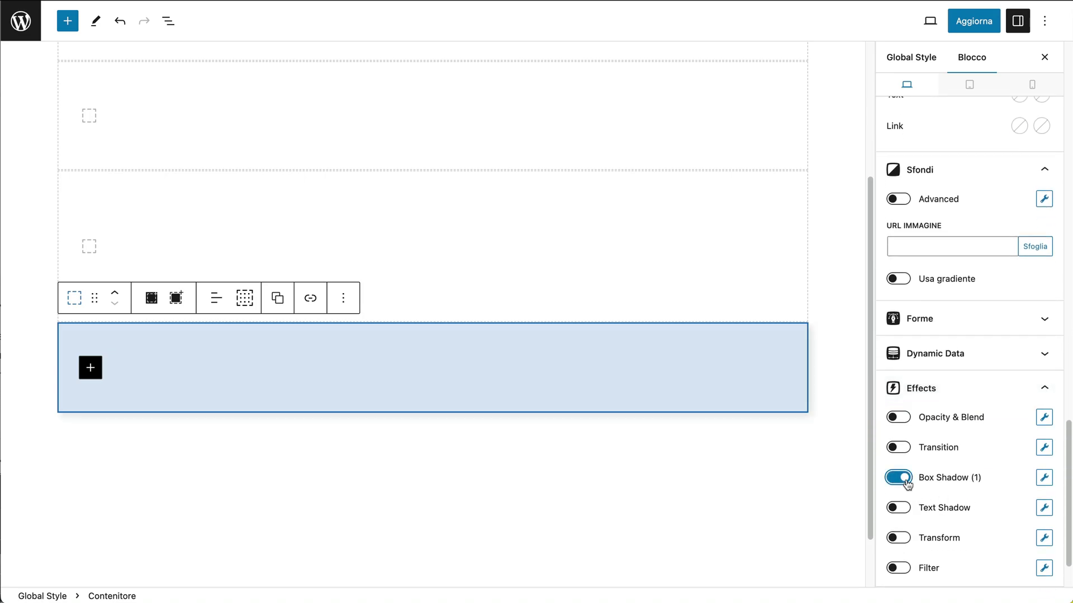
left_click(967, 25)
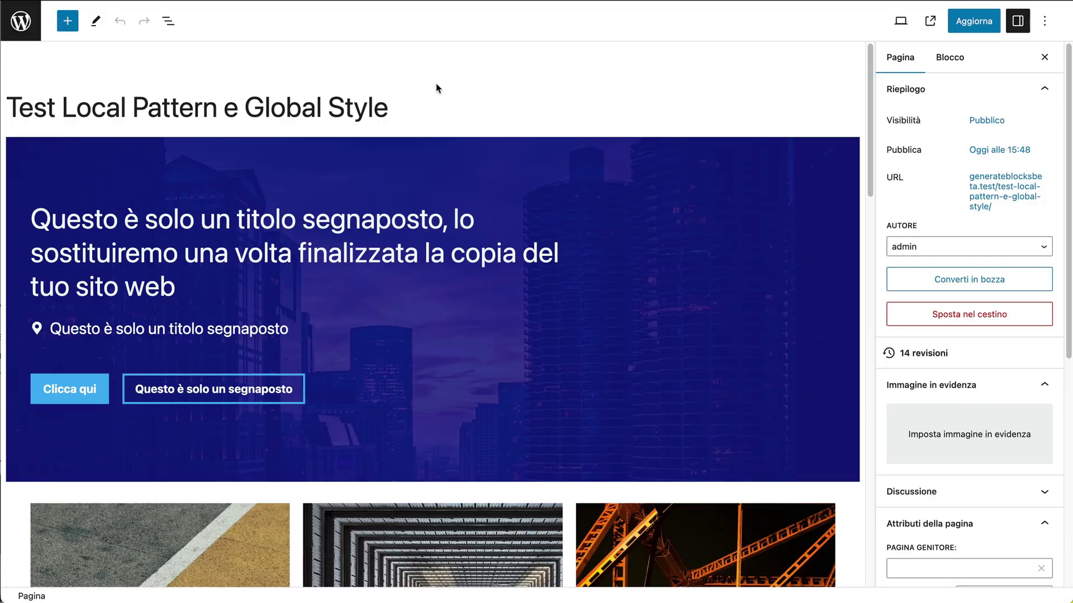
In the Test Local Pattern e Global Style page, apply the box-colorato global style to the closing text section's outer container
scroll(437, 88, "down", 20)
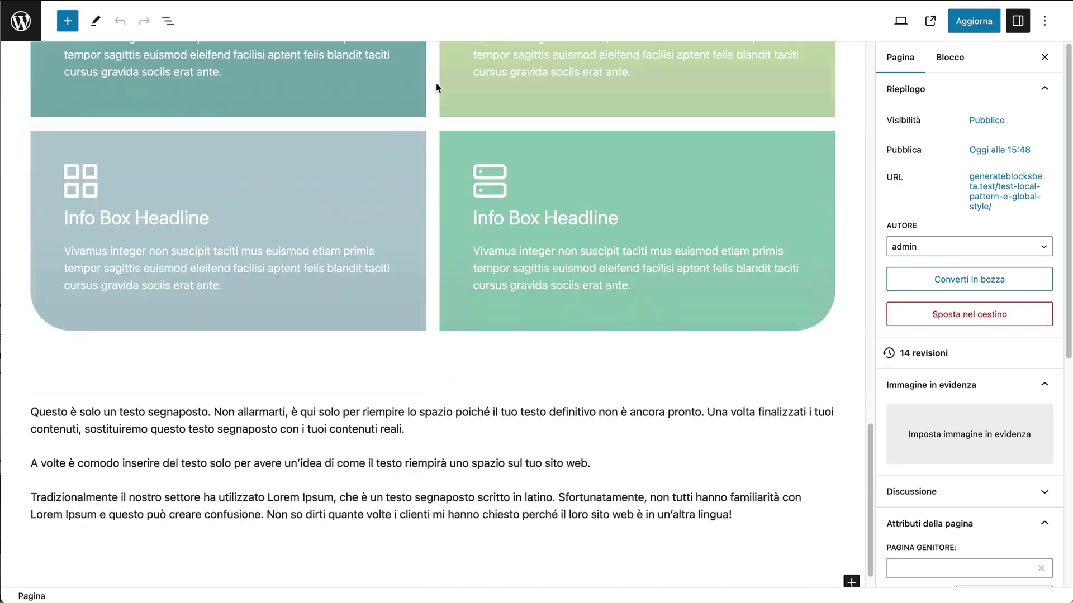
left_click(366, 389)
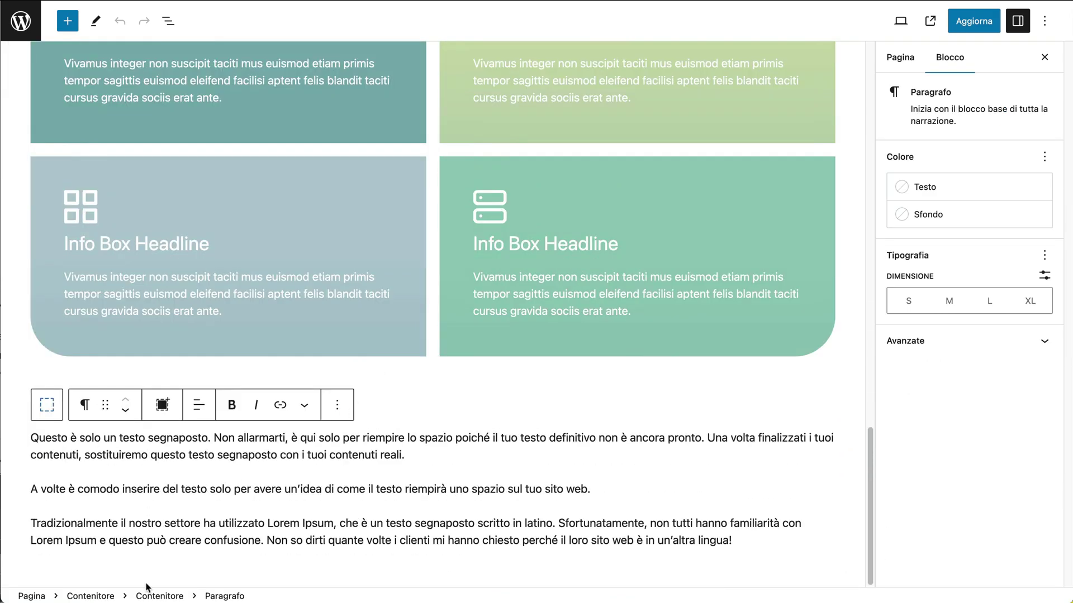
left_click(91, 596)
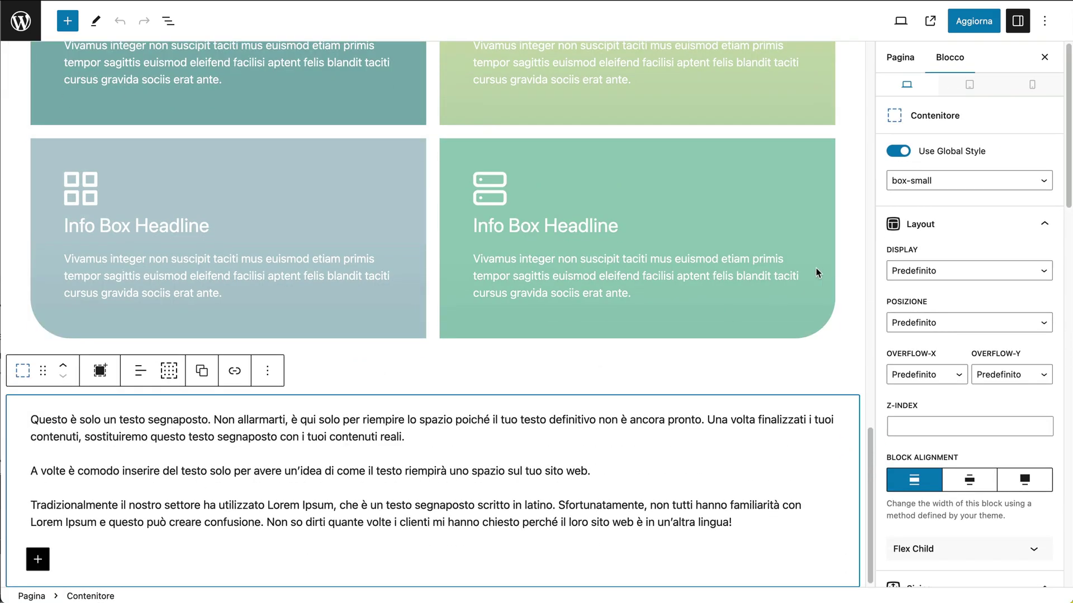
left_click(936, 182)
left_click(933, 223)
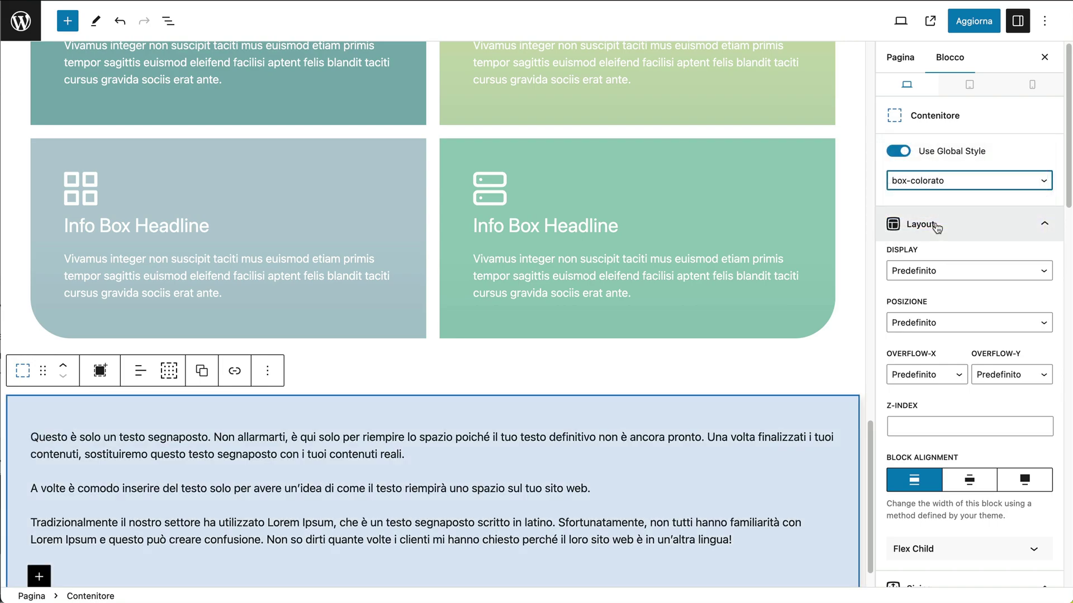
Update the page and view its published version down to the closing text section in the coloured box
left_click(974, 20)
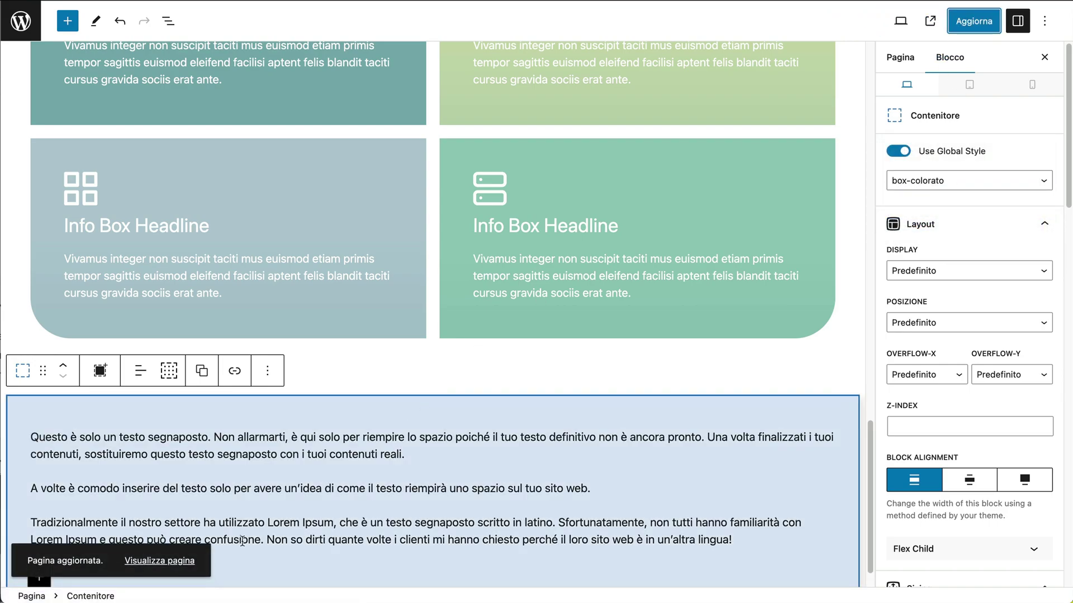
left_click(159, 560)
scroll(219, 518, "down", 15)
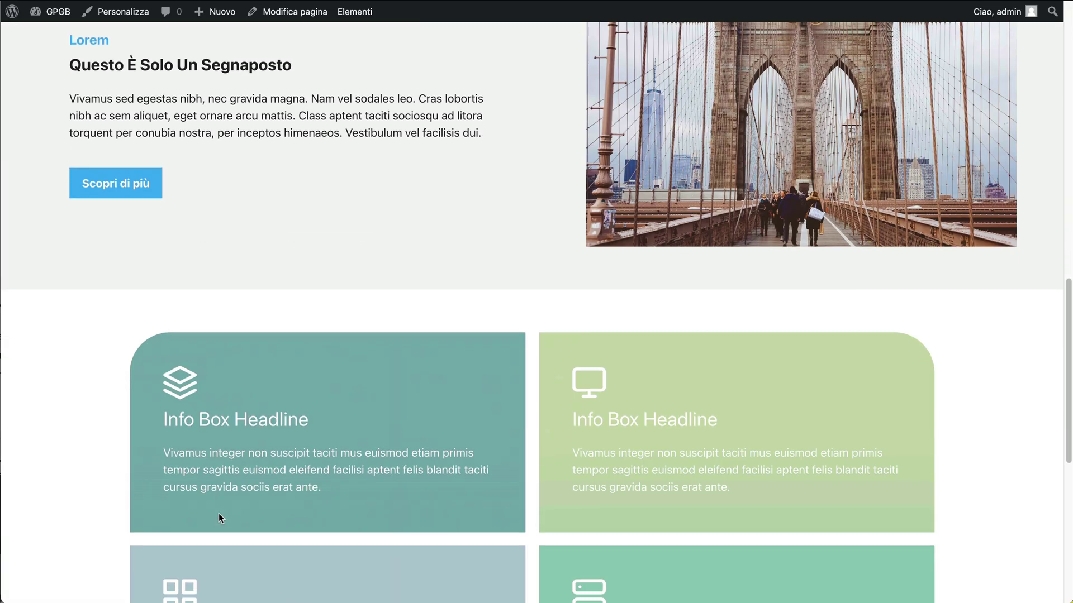
scroll(218, 514, "down", 8)
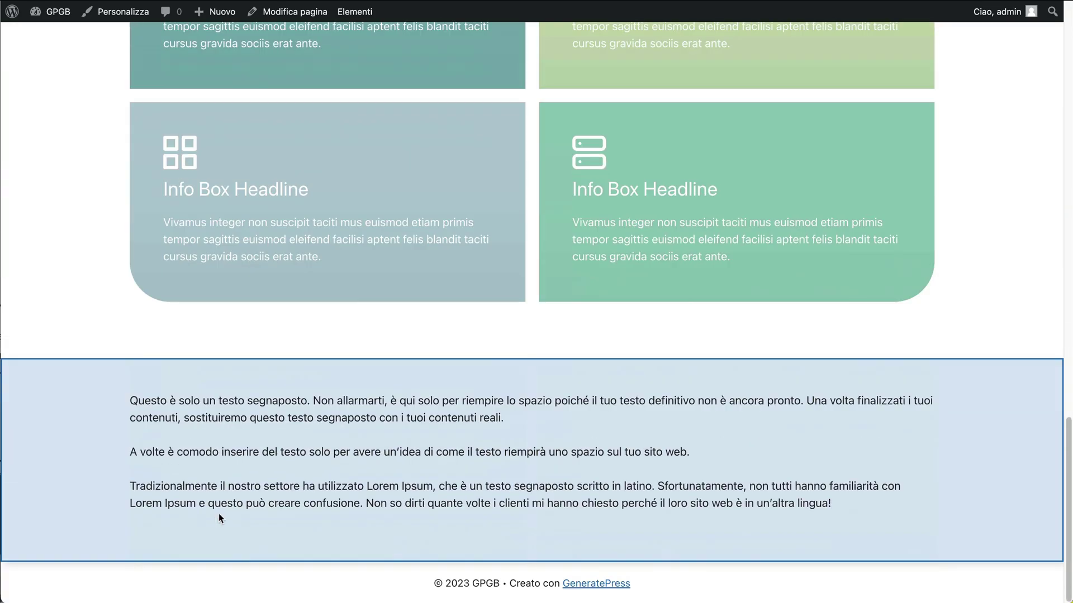
Reopen the page for editing and examine the local layout, sizing, spacing and border settings of the closing text section's outer container
left_click(296, 13)
scroll(853, 213, "down", 20)
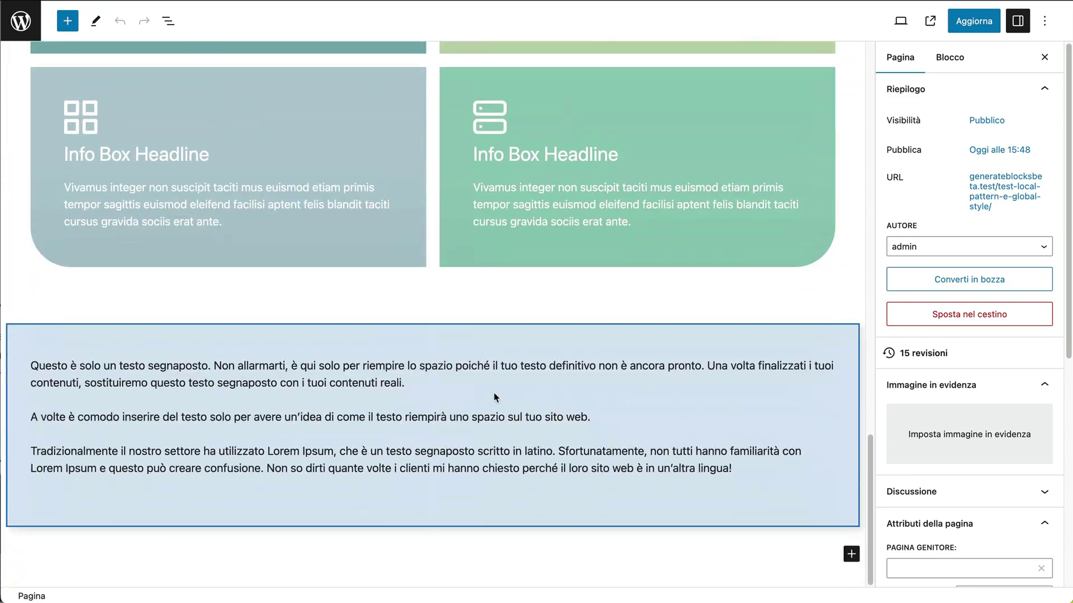
left_click(461, 368)
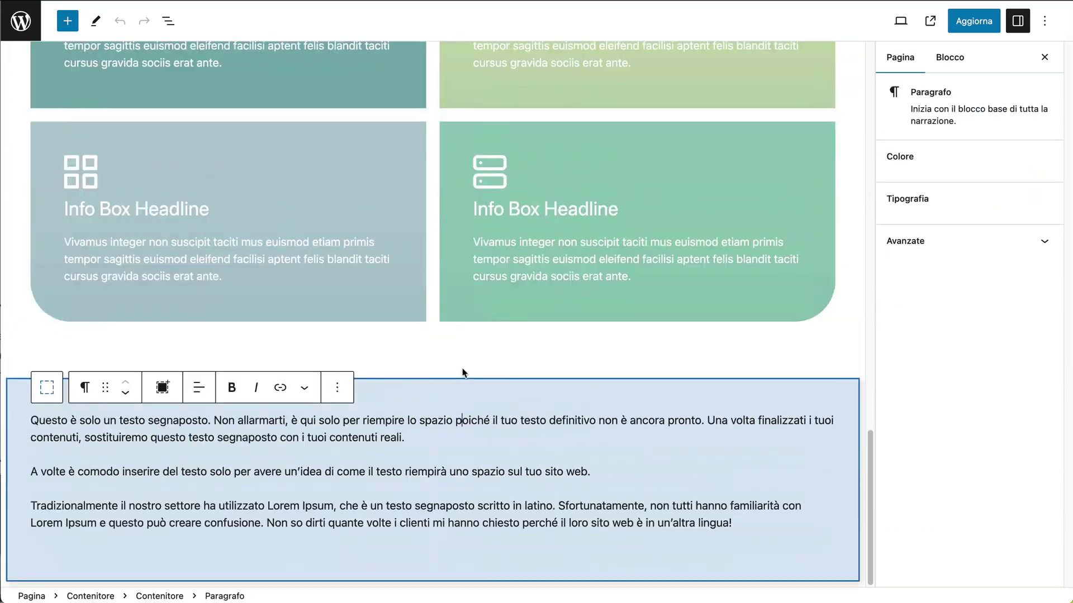
left_click(48, 389)
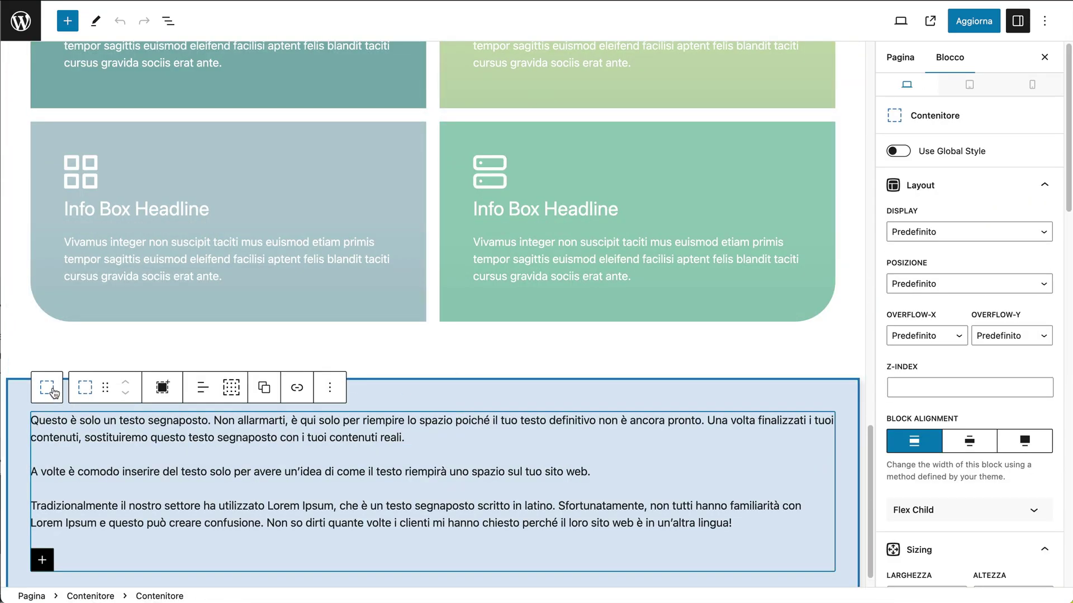
left_click(54, 393)
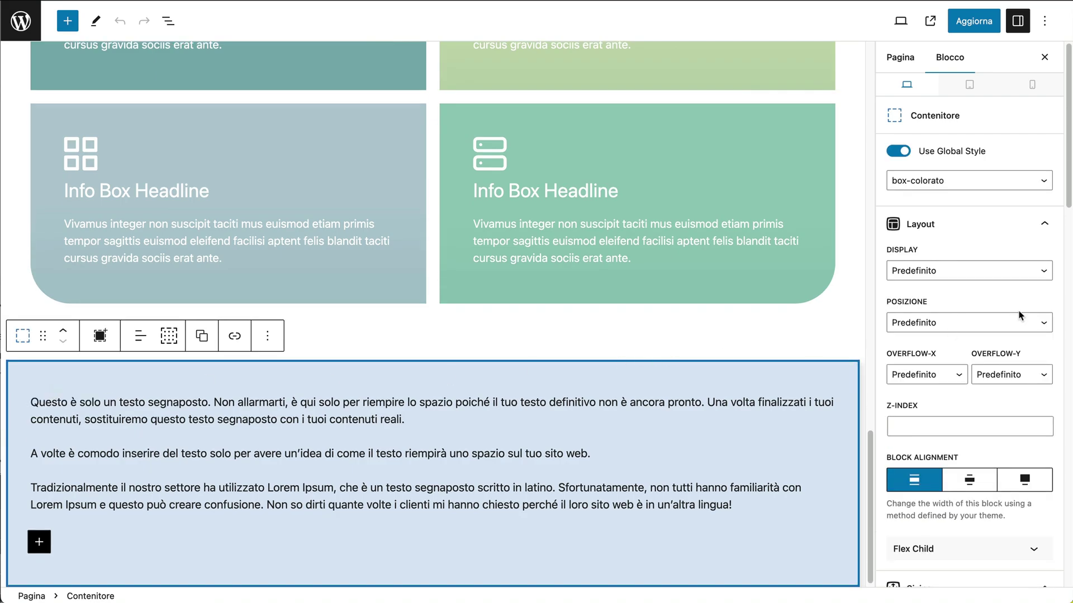
scroll(936, 270, "down", 5)
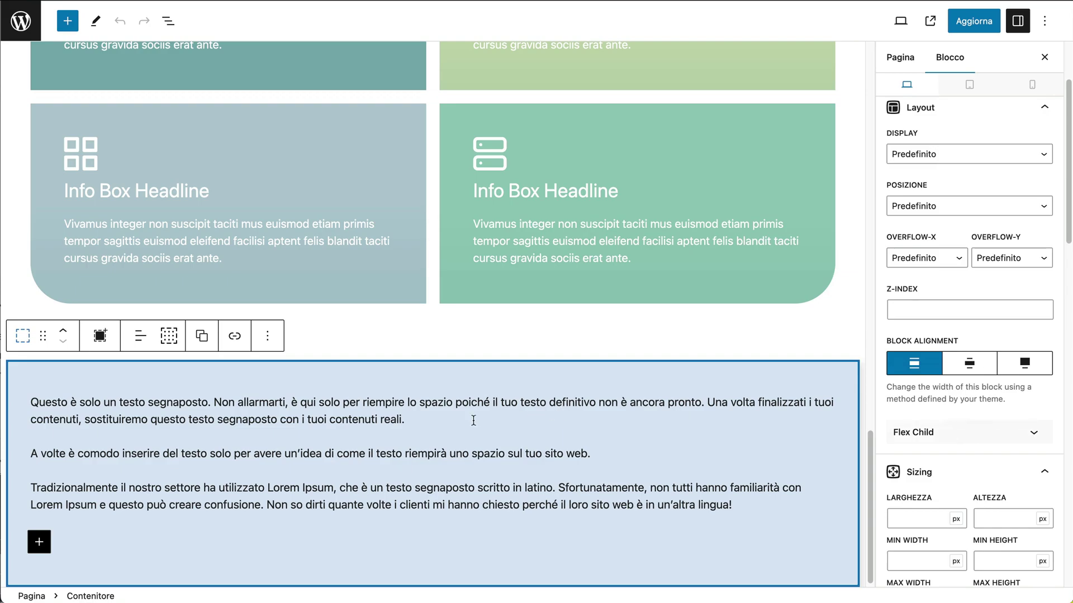
scroll(953, 192, "up", 5)
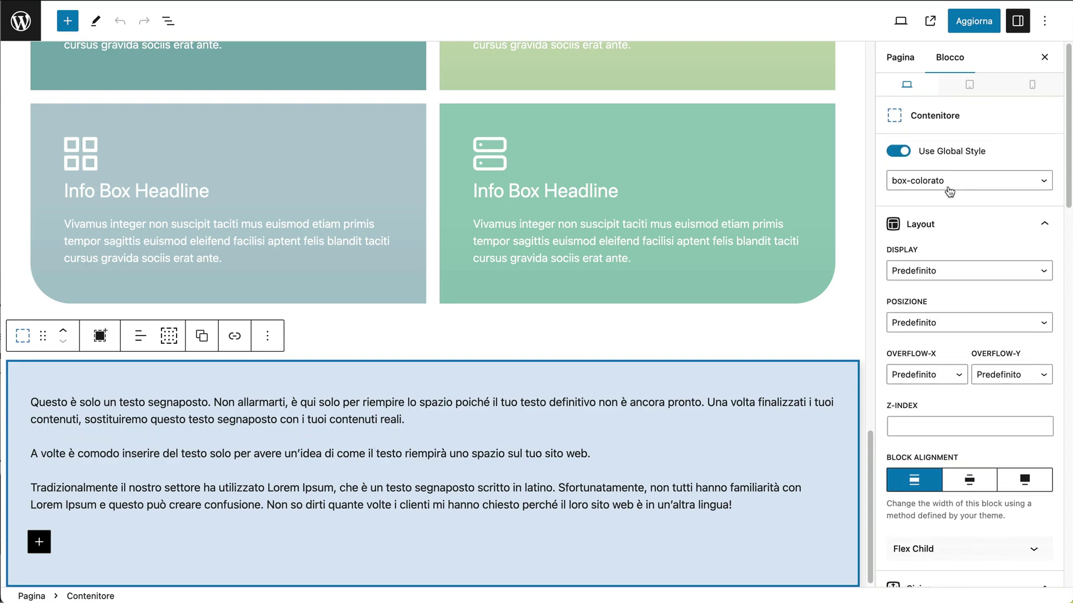
scroll(992, 268, "down", 5)
scroll(992, 338, "down", 8)
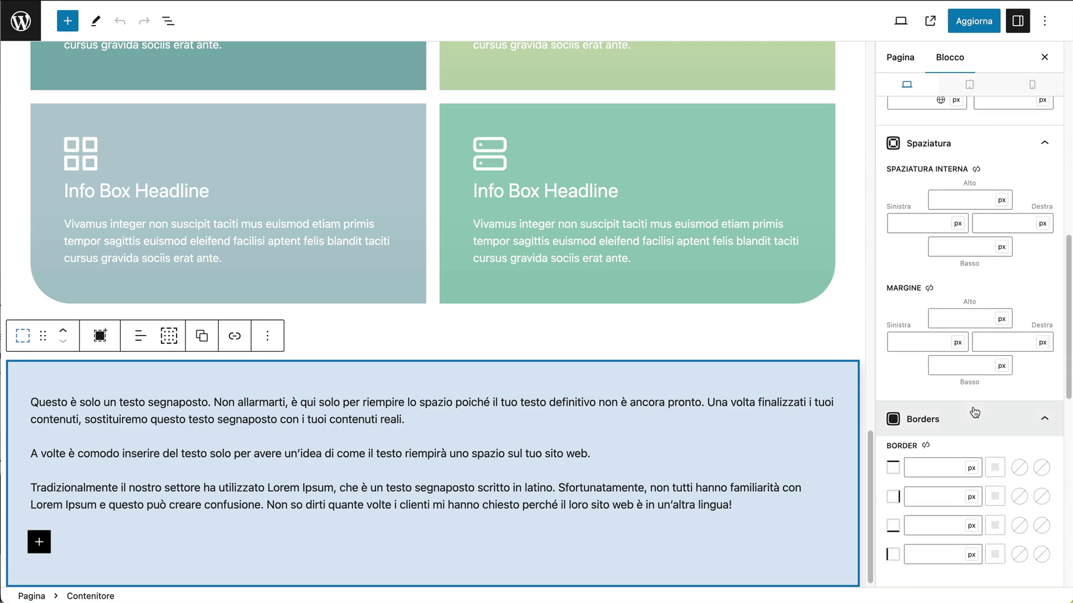
Override the closing section container's padding with a linked 16 px on all sides, update the page and view the published result
left_click(957, 201)
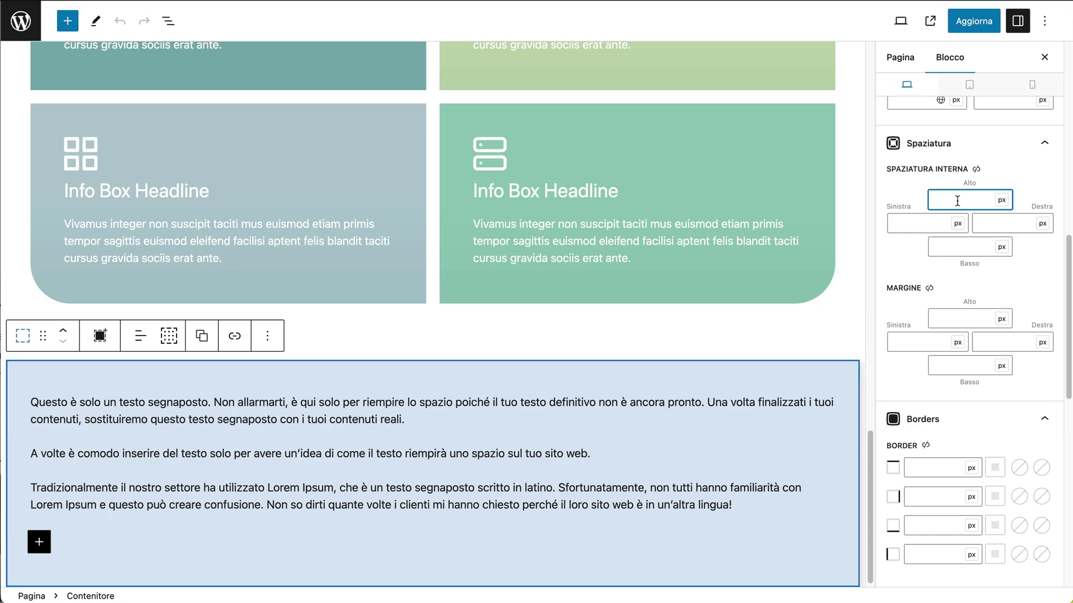
type("16")
key("Tab")
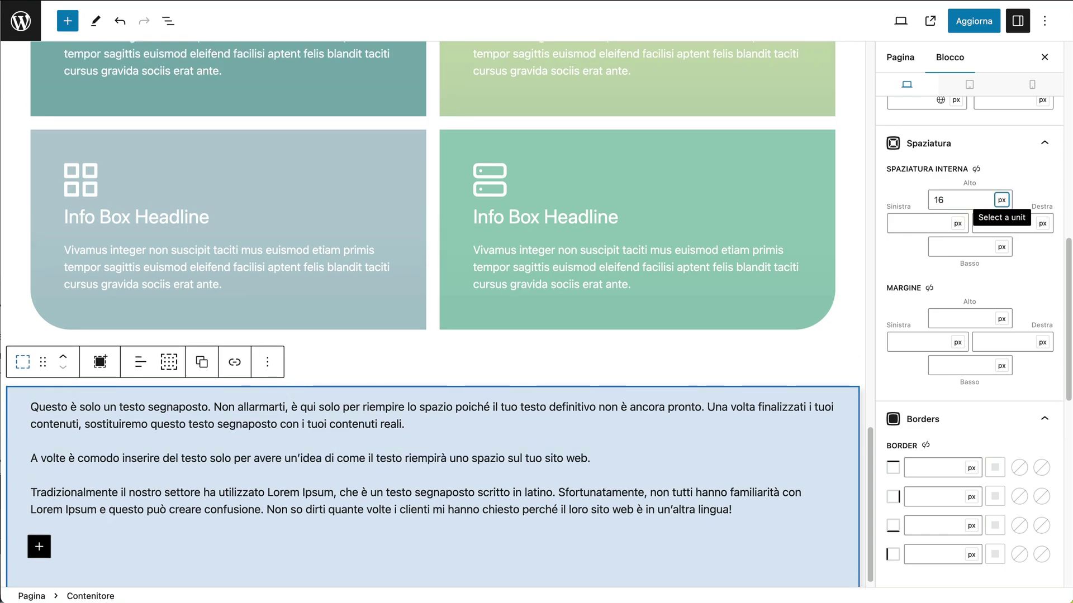
left_click(976, 169)
left_click(961, 22)
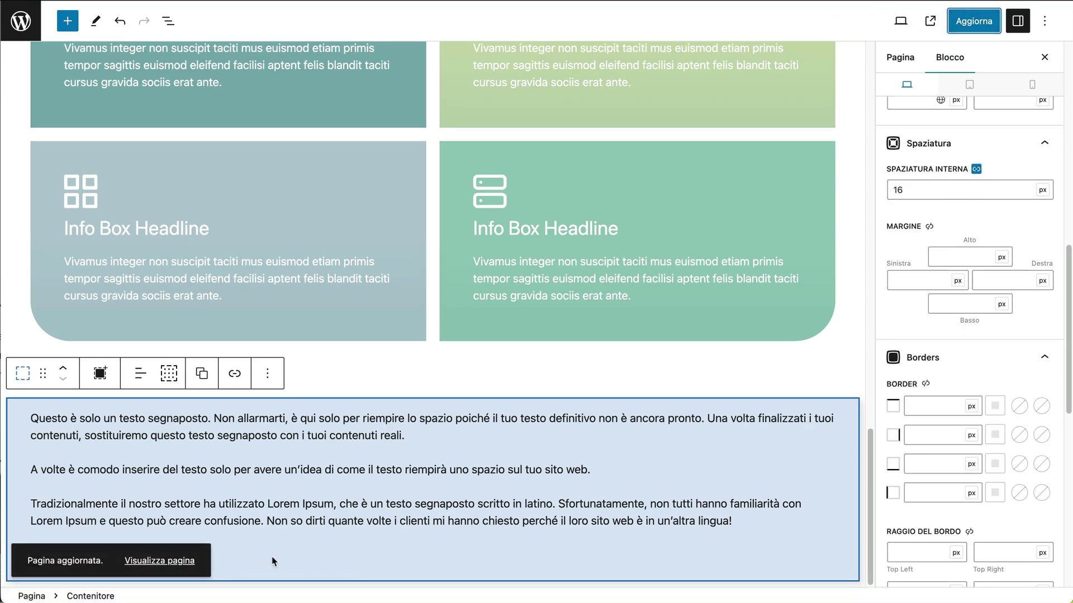
left_click(184, 562)
scroll(241, 515, "down", 20)
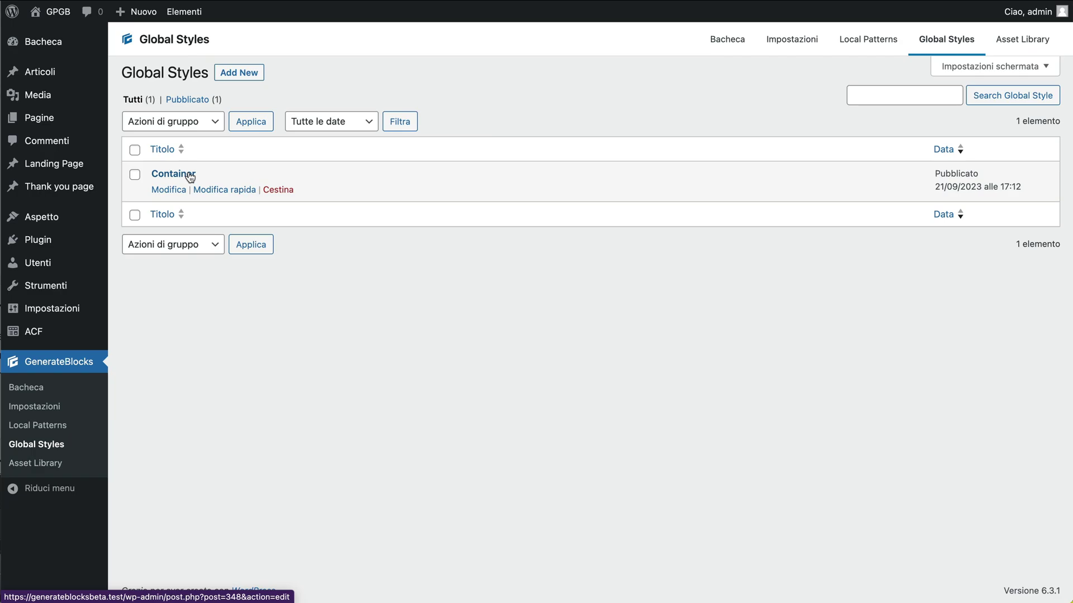
Create a new global style titled "Bozza Stile" and save it as a draft
left_click(240, 73)
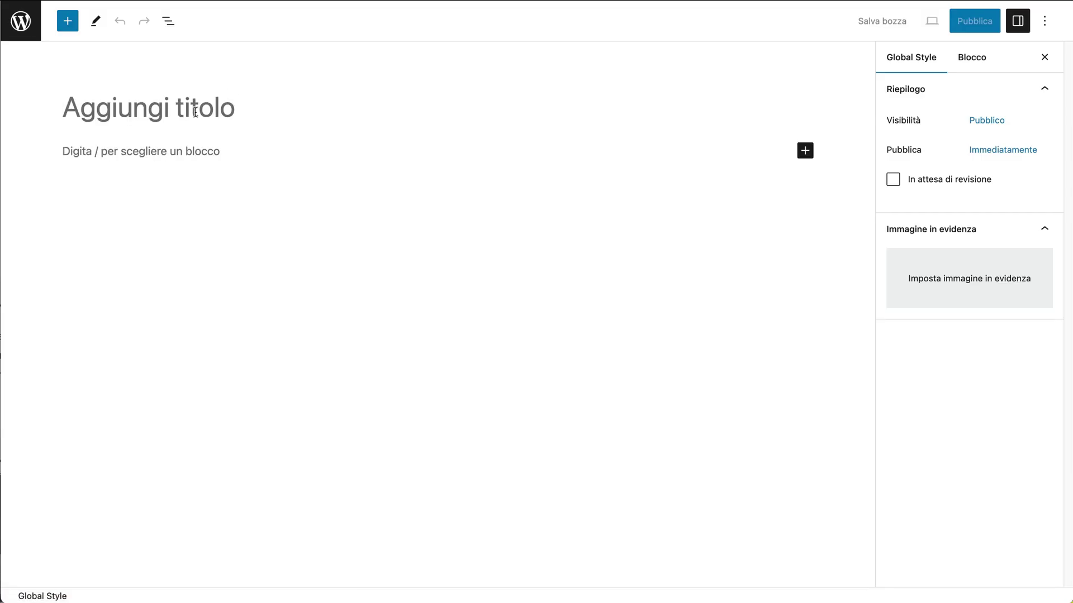
type("Pulsanti")
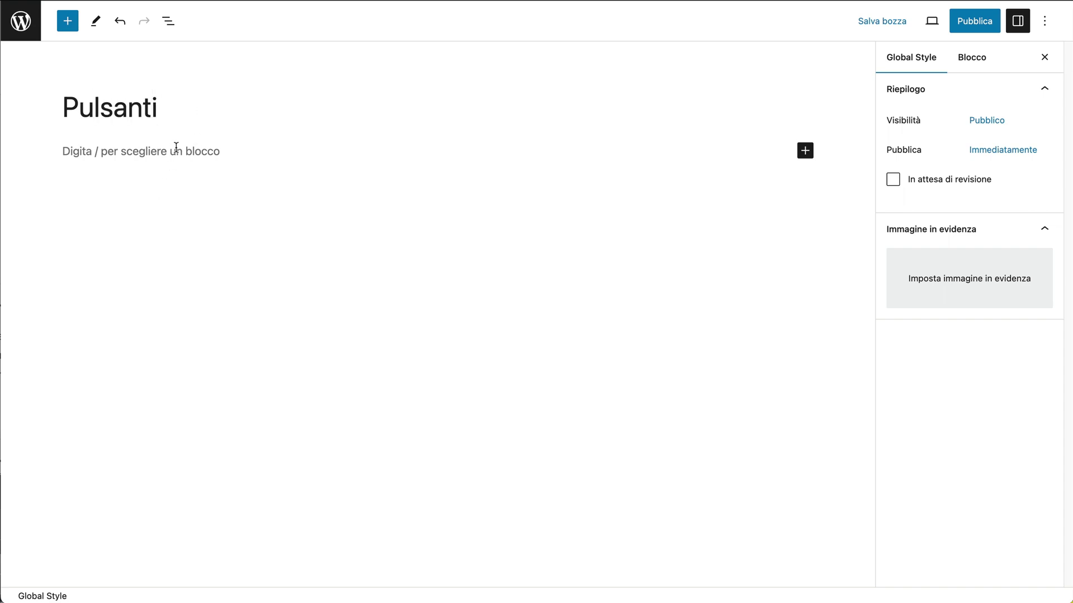
double_click(132, 107)
type("B")
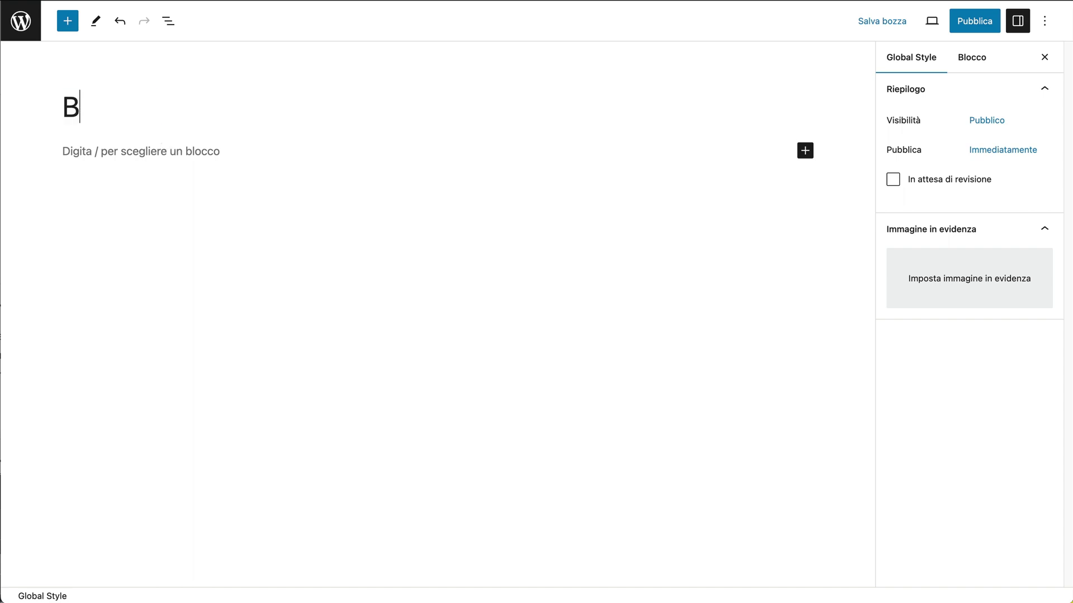
type("ozza Stu")
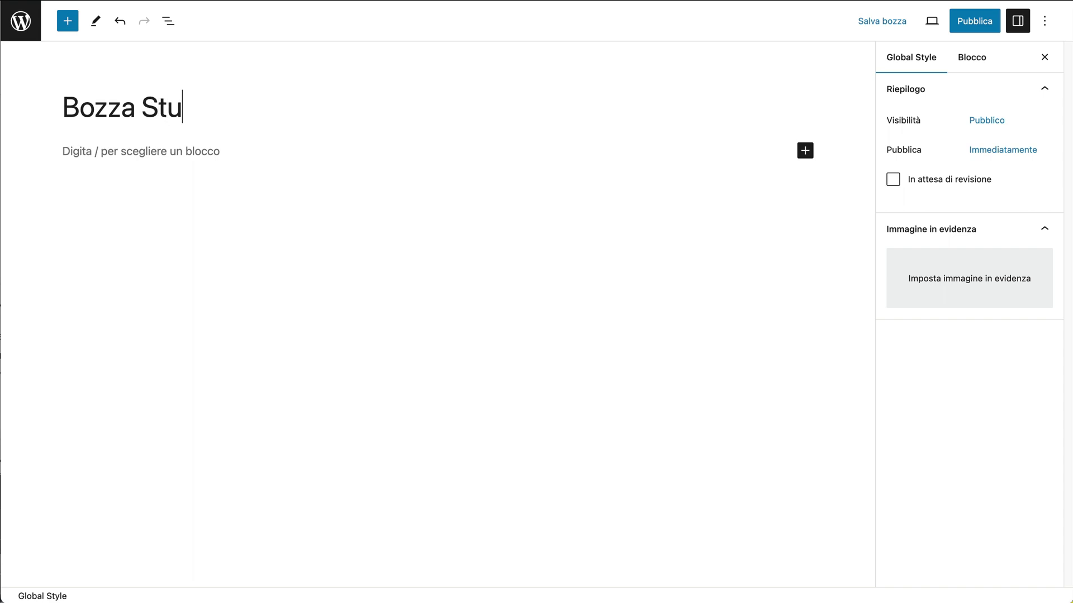
key("BackSpace")
type("ile")
left_click(893, 21)
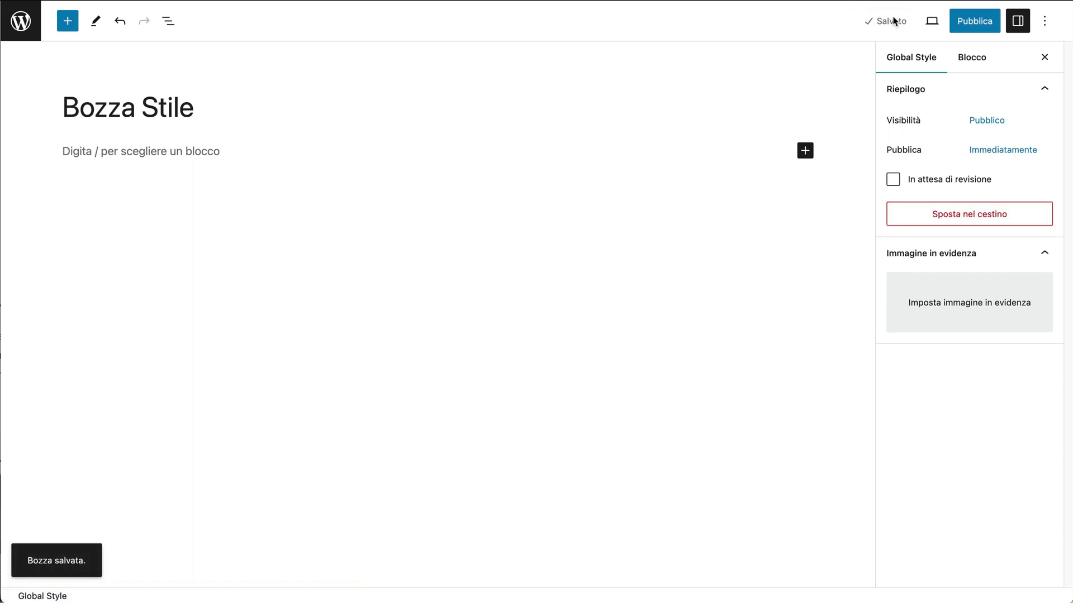
Open the Container global style and copy its box-colorato container block
left_click(33, 31)
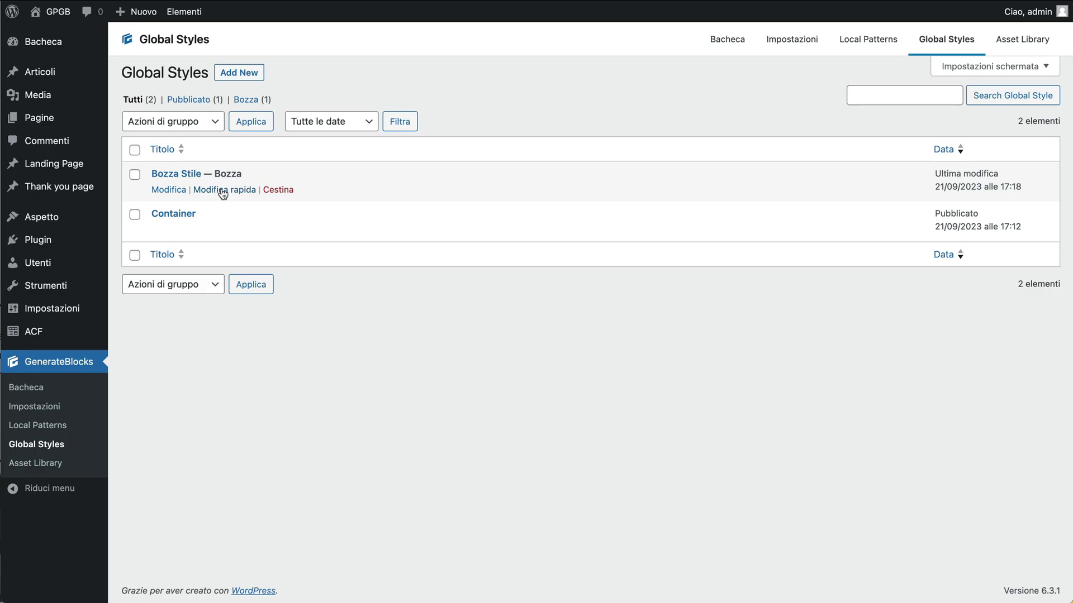
left_click(180, 216)
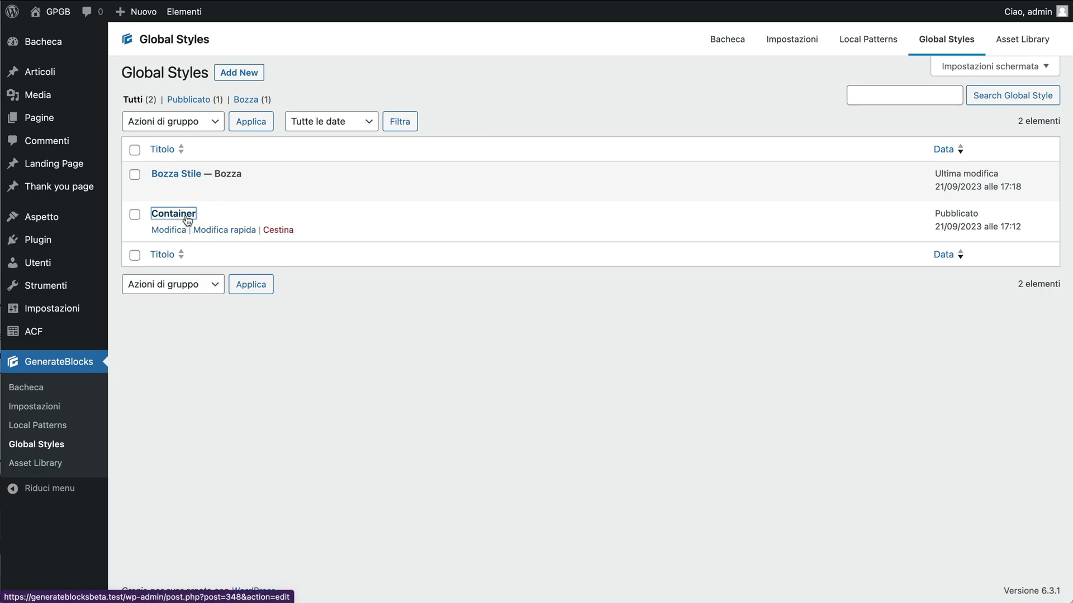
scroll(290, 310, "down", 5)
left_click(219, 306)
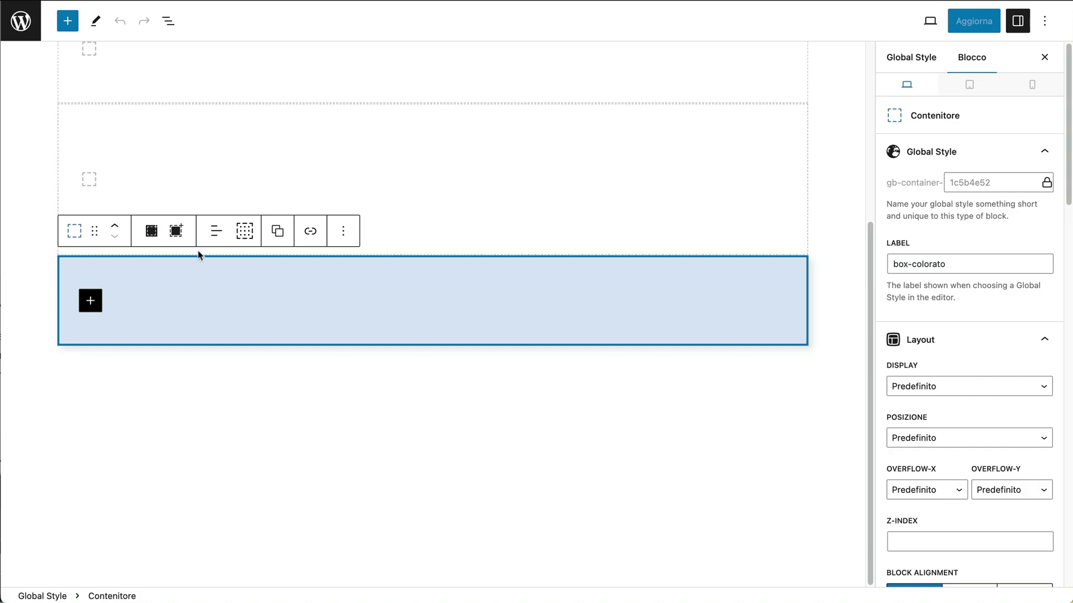
left_click(345, 237)
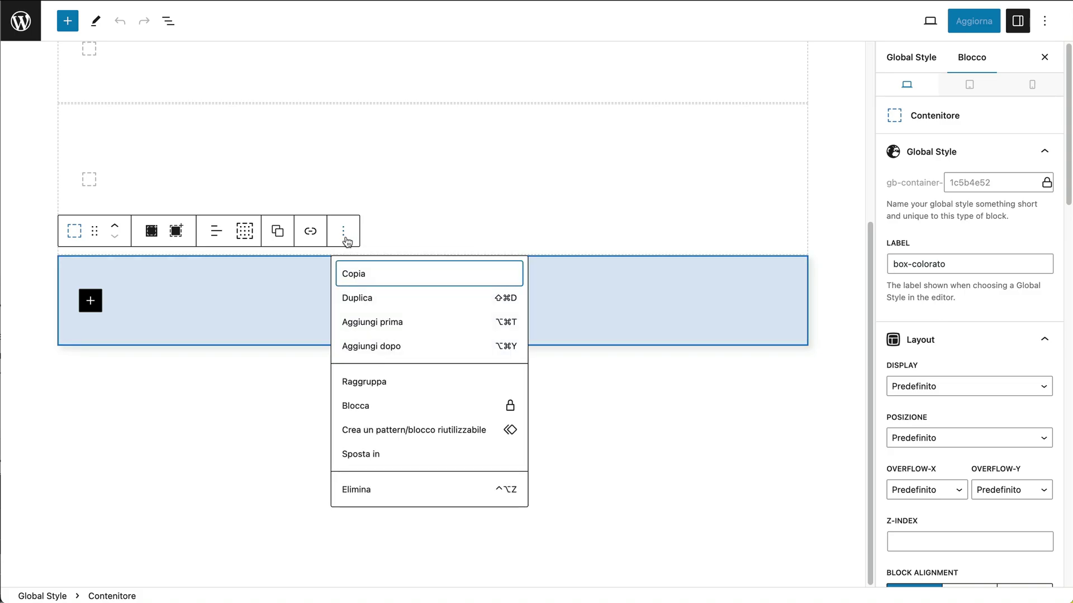
left_click(349, 274)
Delete the box-colorato container from the Container global style and update it
left_click(345, 236)
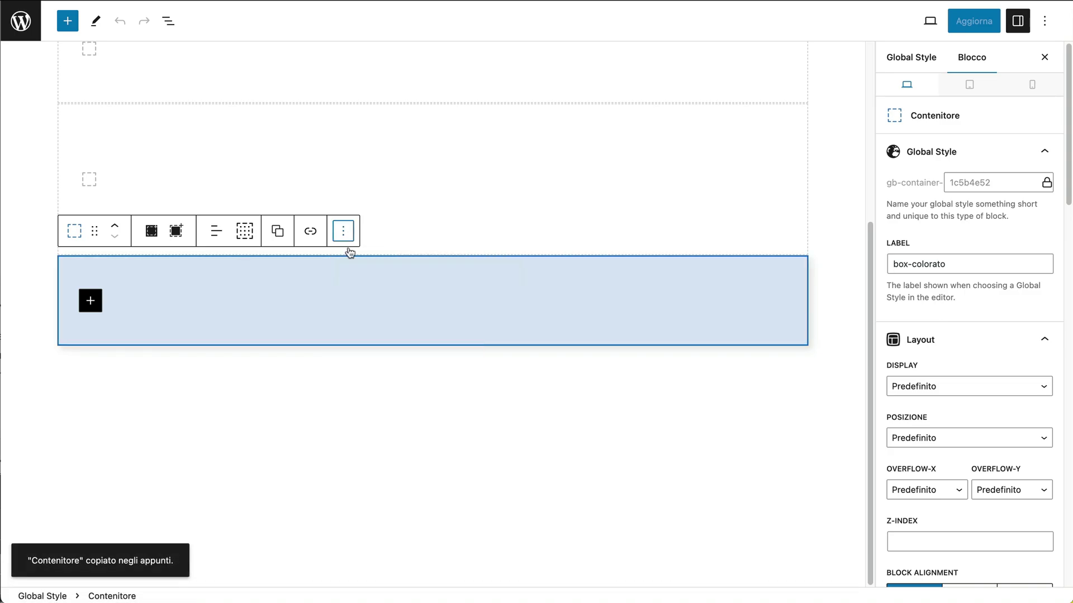
left_click(344, 234)
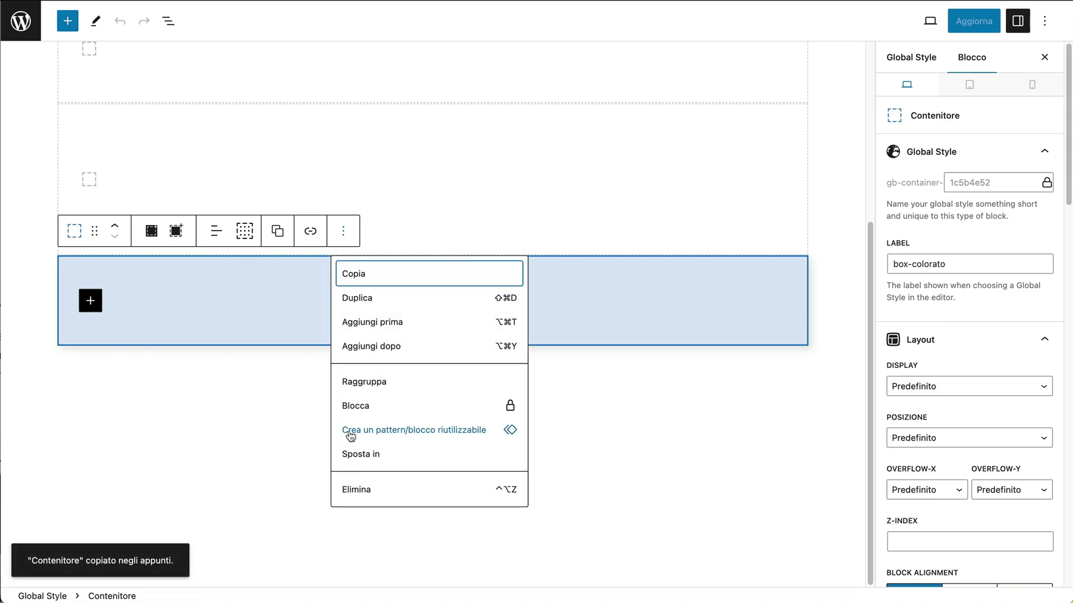
left_click(350, 487)
left_click(962, 23)
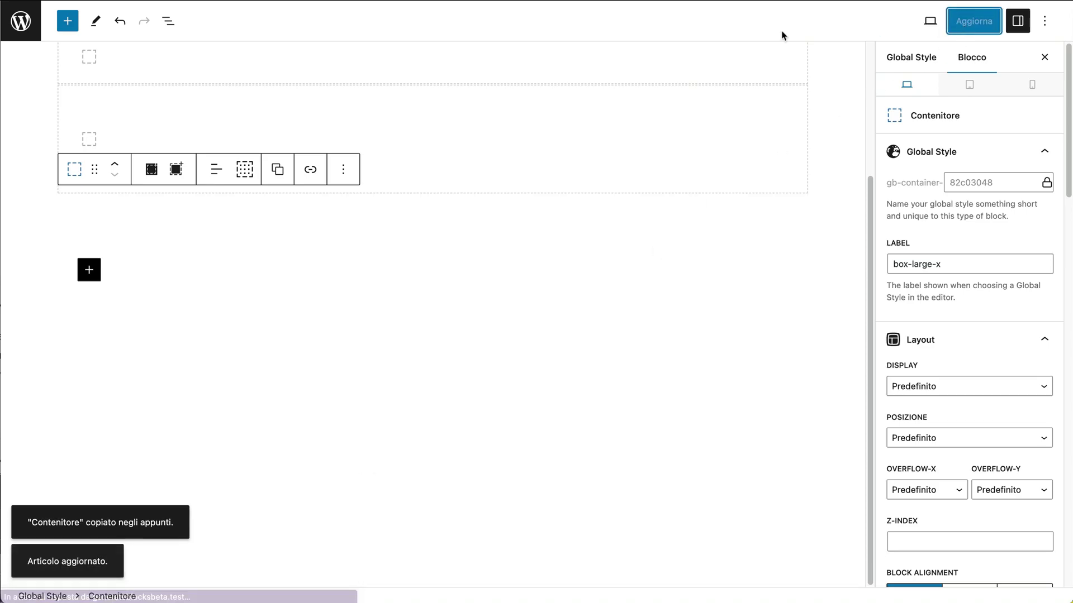
Paste the copied box-colorato container into the Bozza Stile global style and save the draft
left_click(20, 21)
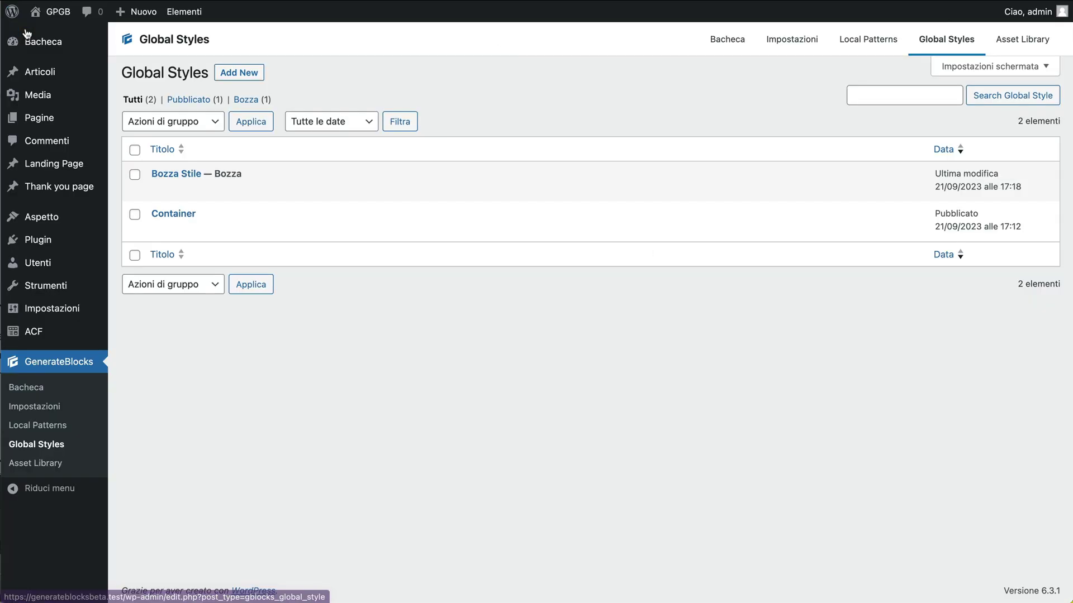
left_click(182, 175)
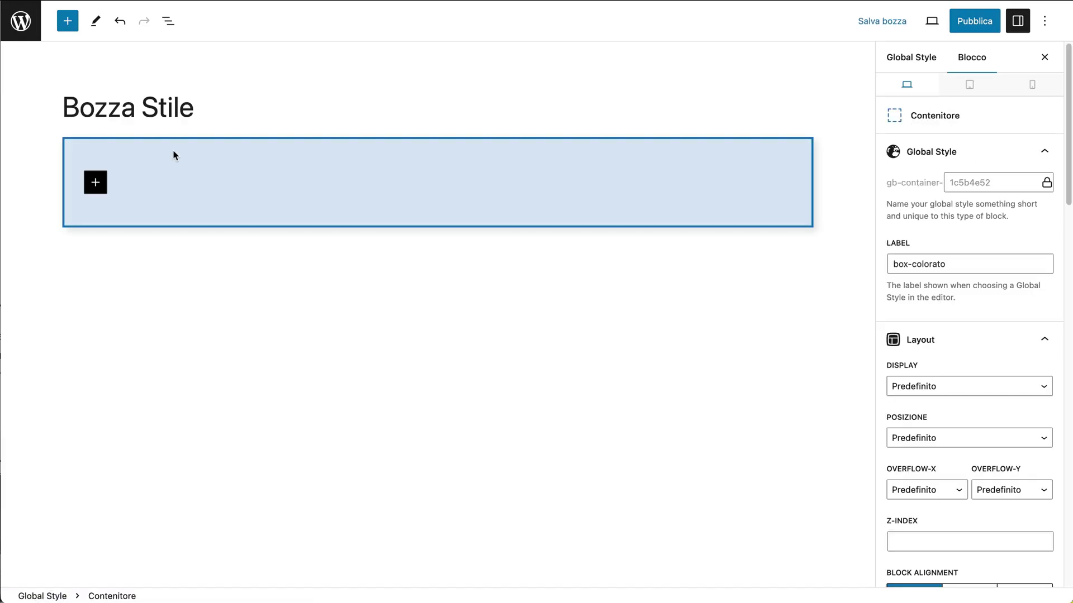
left_click(877, 29)
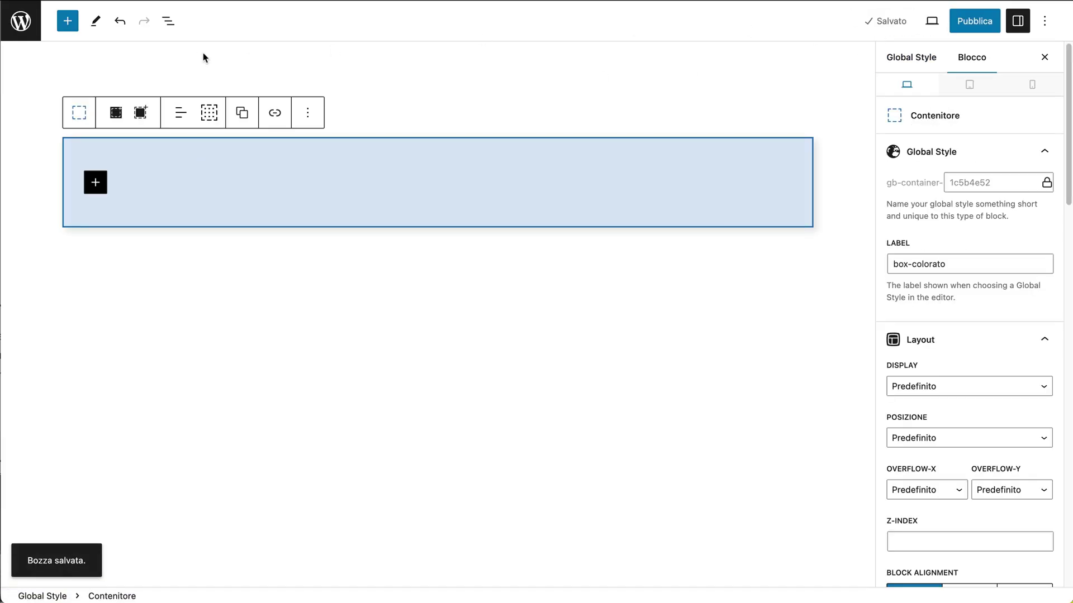
Copy the box-colorato container from the Bozza Stile draft and reopen the Container global style
left_click(34, 37)
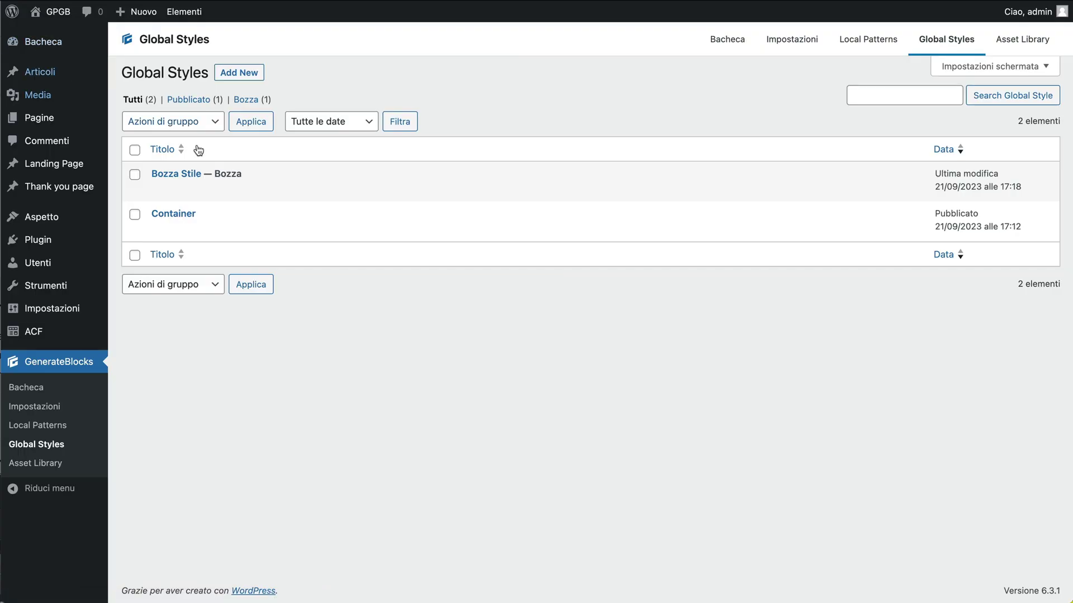
left_click(174, 175)
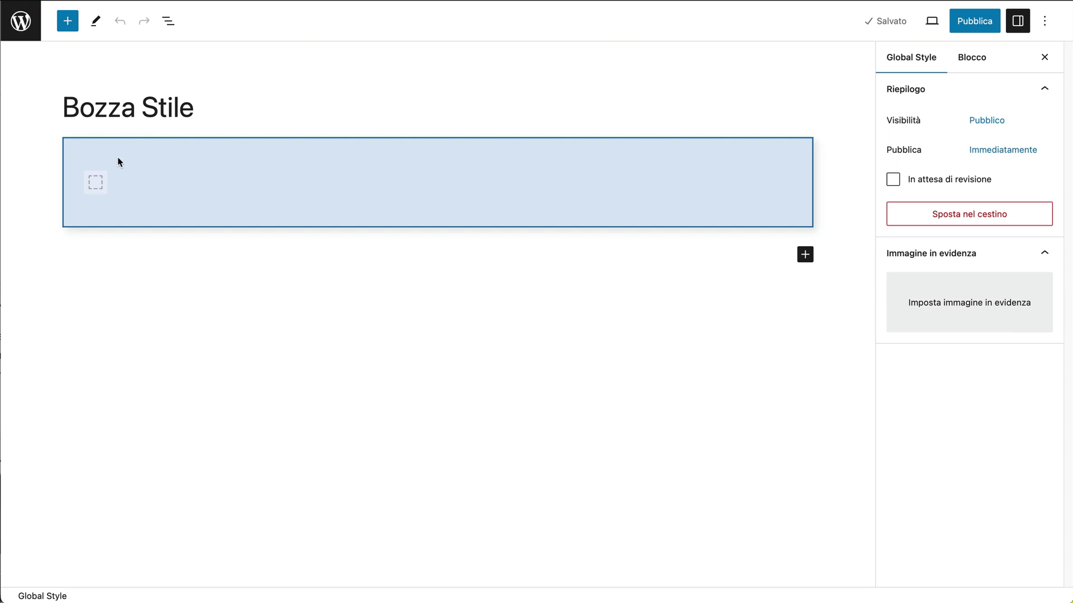
left_click(118, 162)
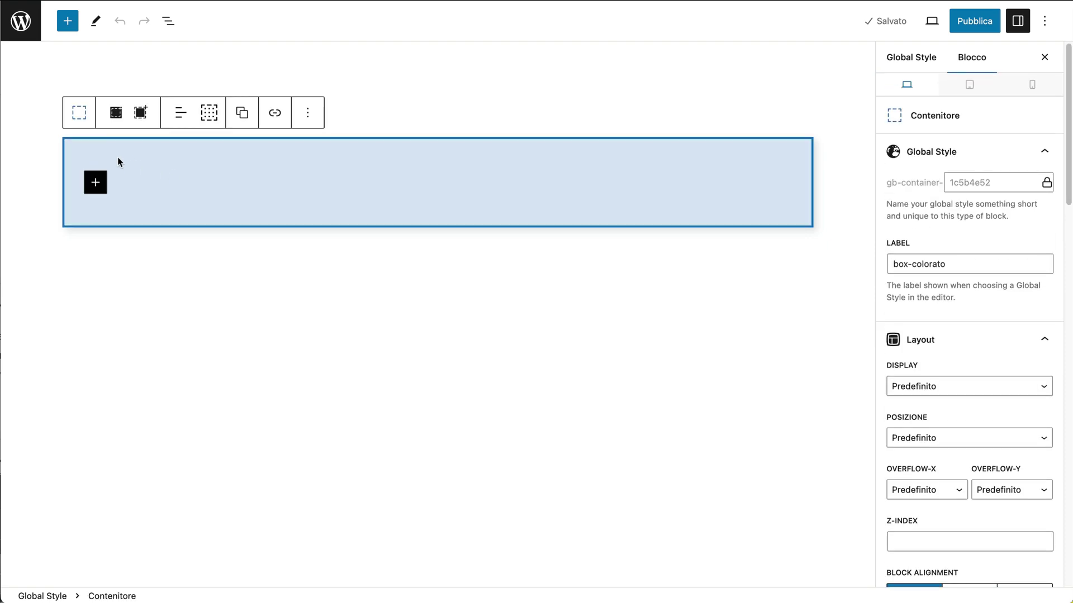
left_click(308, 112)
left_click(316, 157)
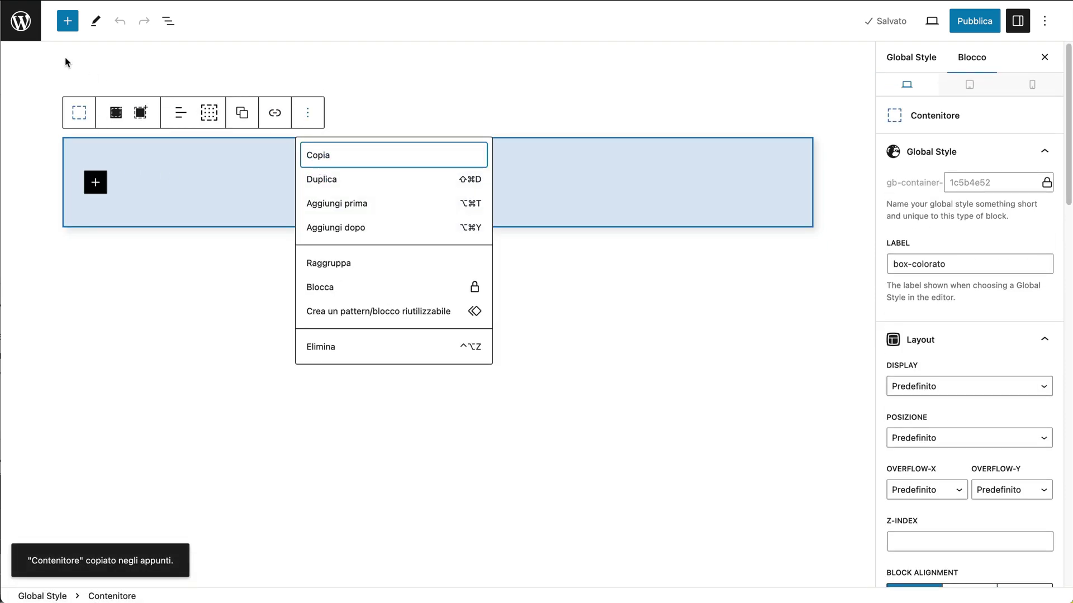
left_click(21, 22)
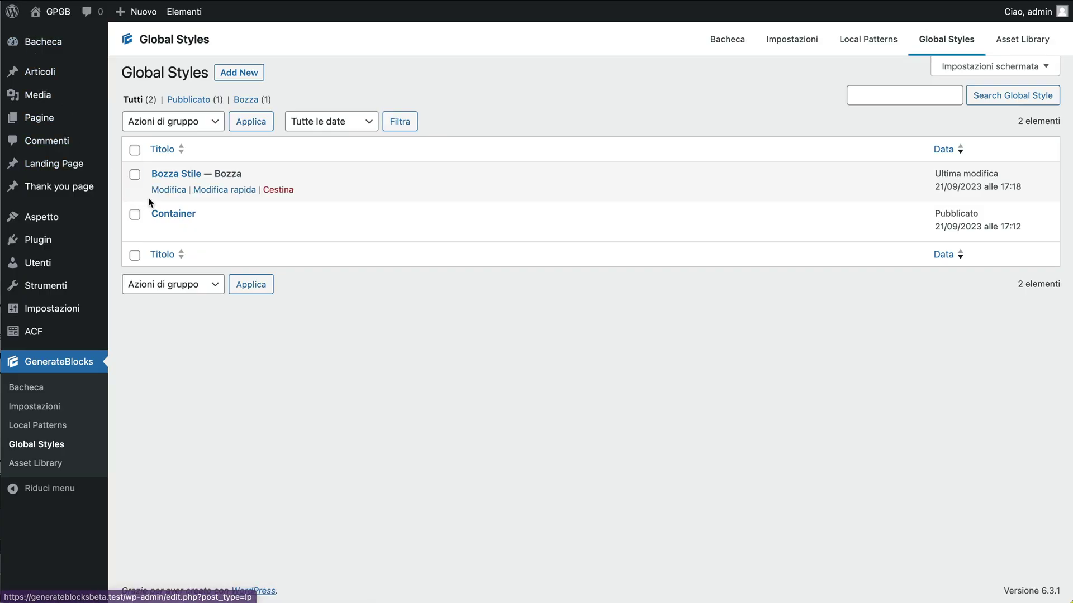
left_click(173, 218)
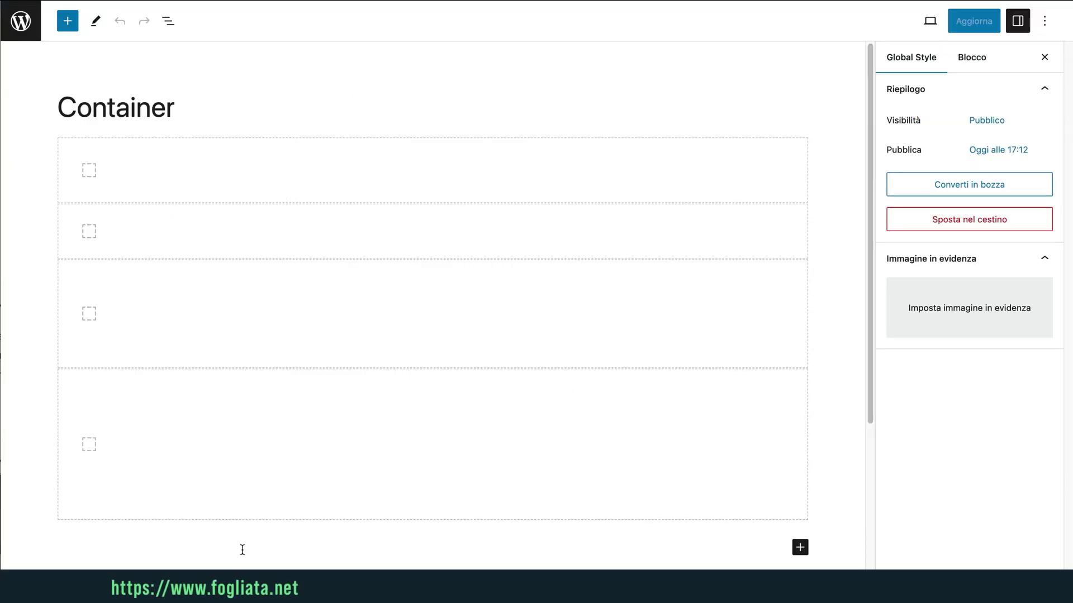
Paste the copied box-colorato container below the existing containers in the Container global style and update it
left_click(242, 548)
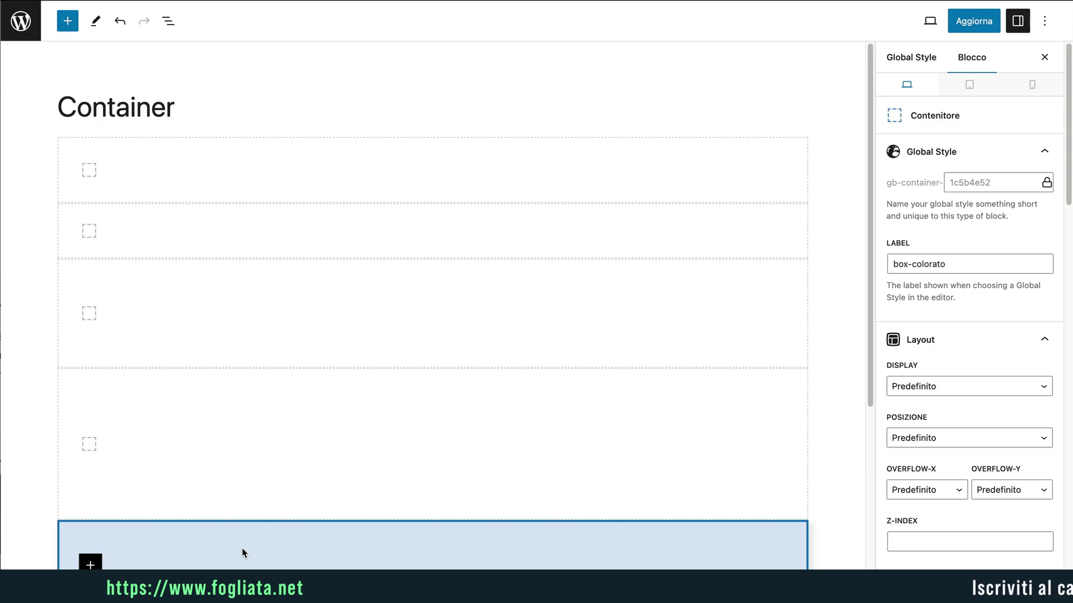
left_click(957, 30)
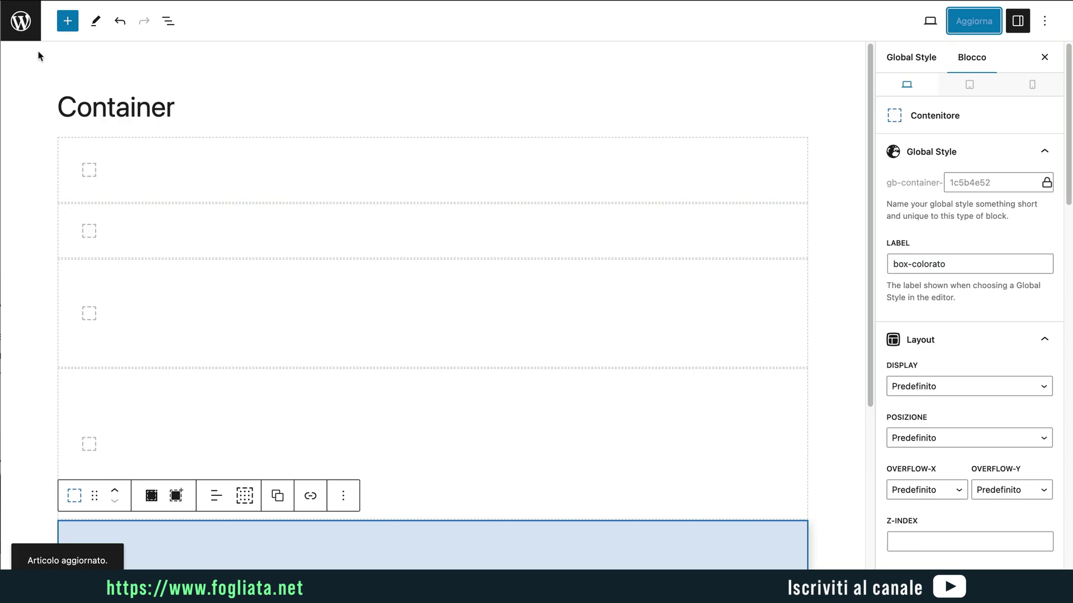
left_click(21, 25)
Create a new global style titled Headline
left_click(239, 73)
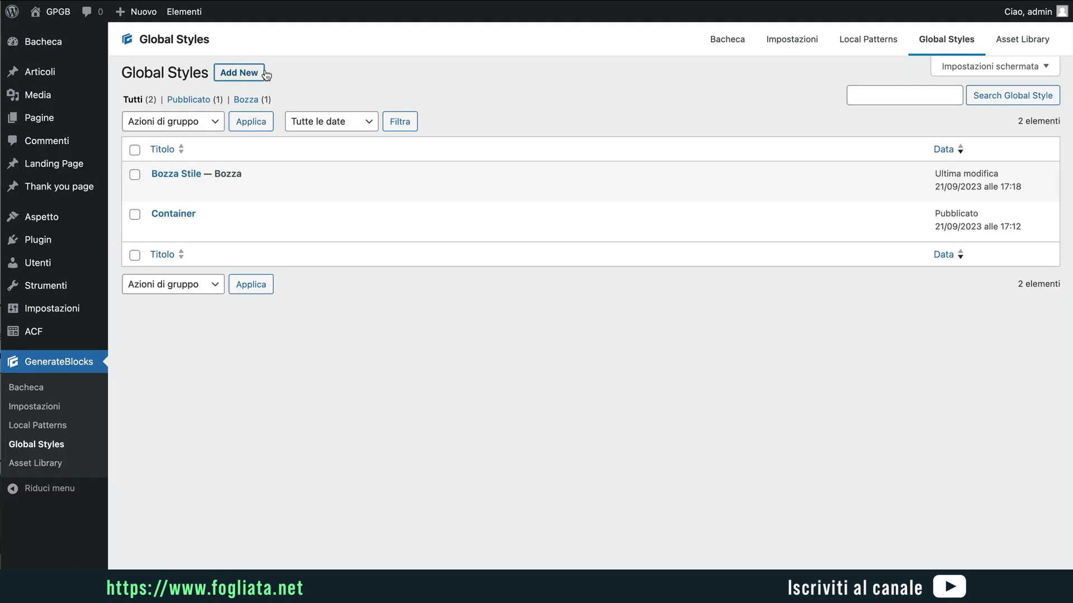
type("Heda")
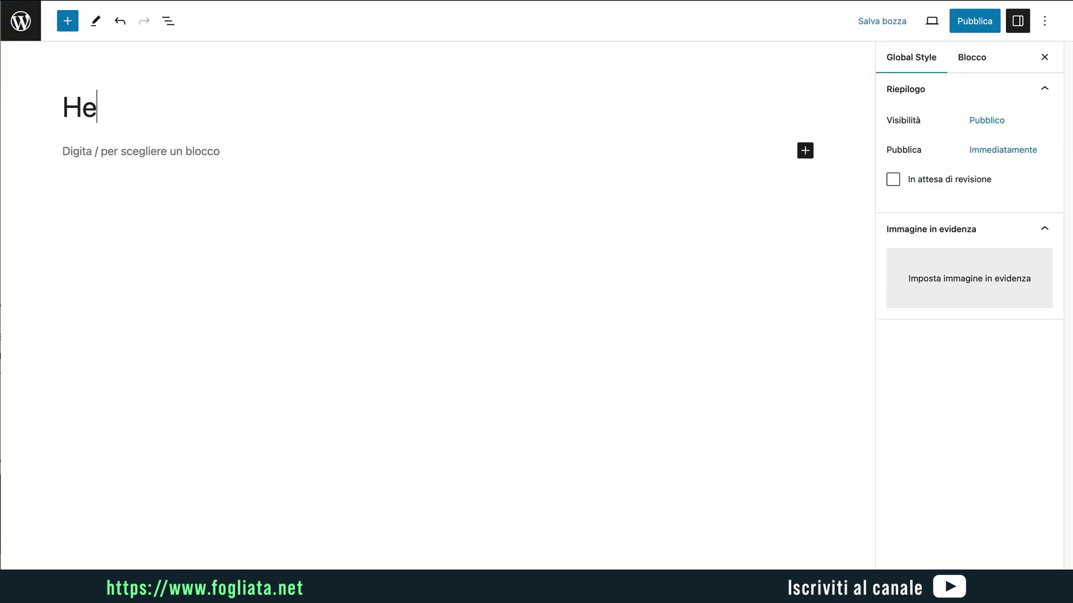
key("BackSpace")
key("BackSpace")
type("adline")
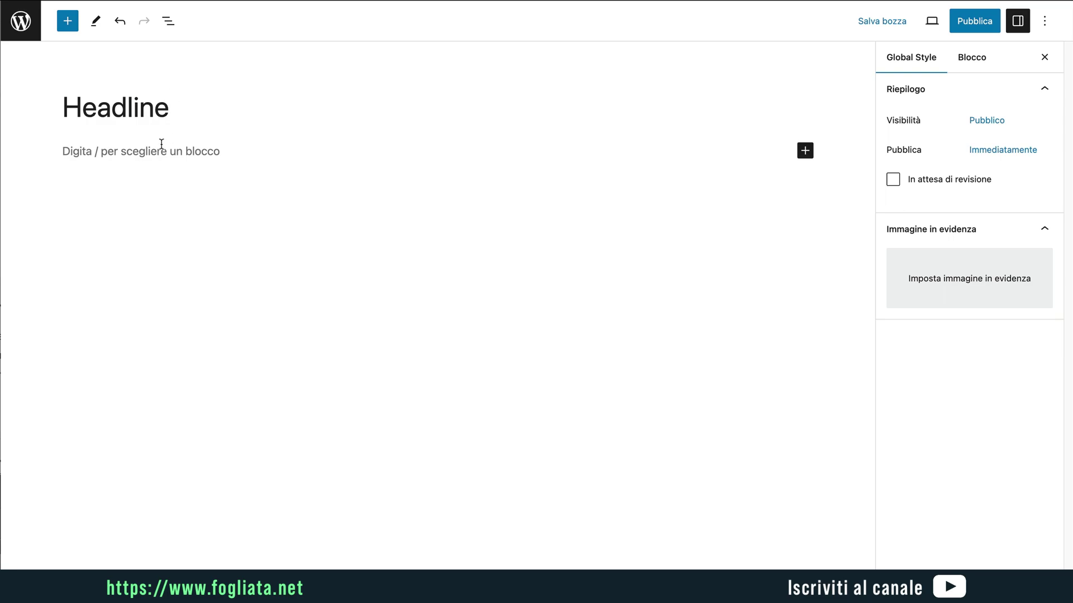
Insert a Headline block reading "Questo è solo un segnaposto" and set its global style label to headline-x
left_click(107, 148)
left_click(72, 24)
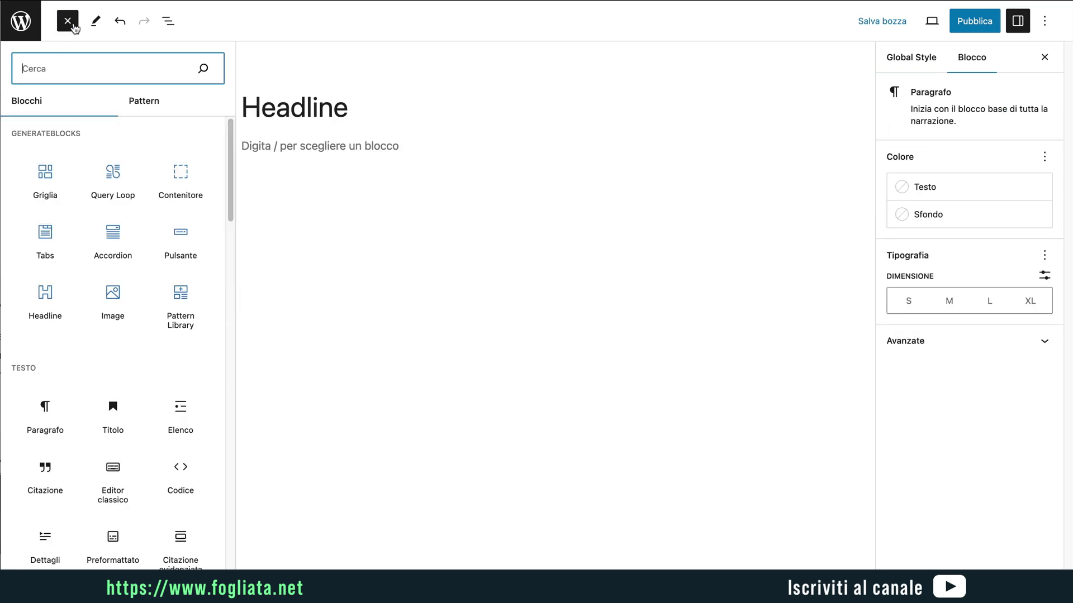
left_click(49, 294)
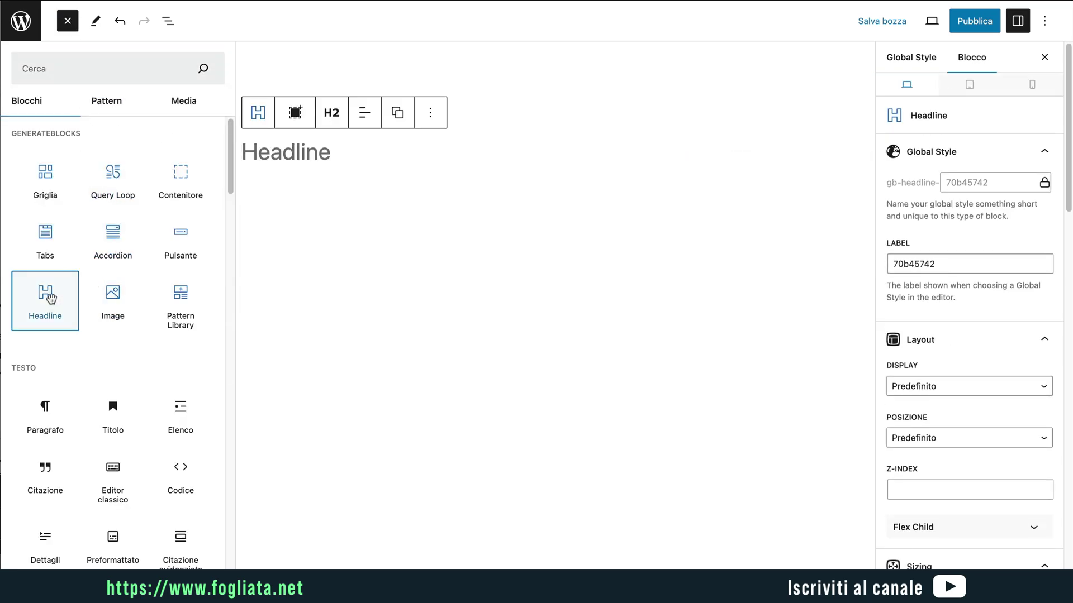
left_click(276, 151)
type("lort1")
left_click(188, 154)
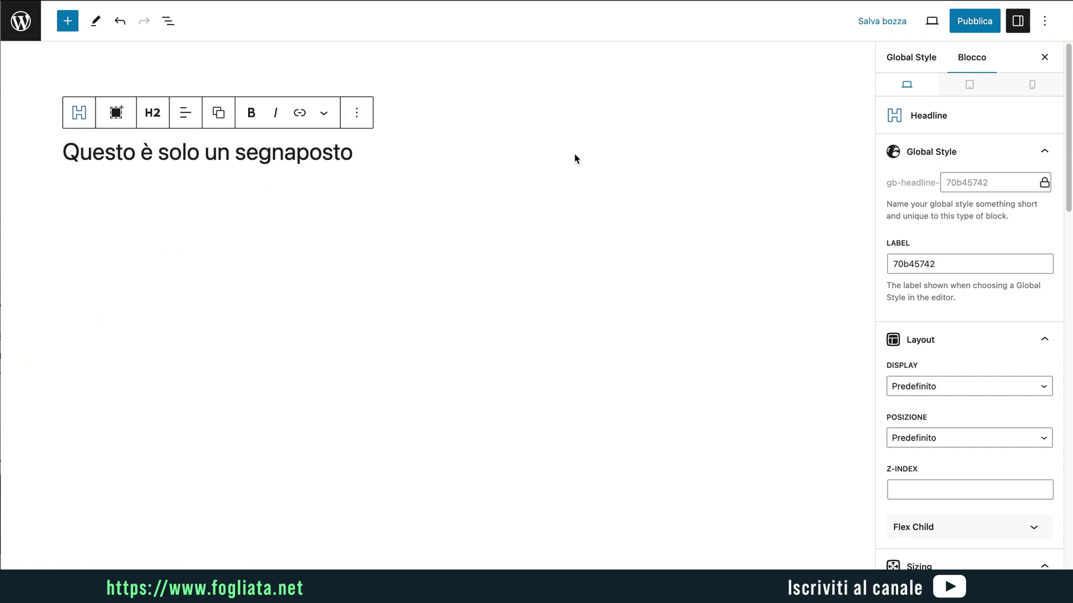
triple_click(969, 264)
type("headline-x")
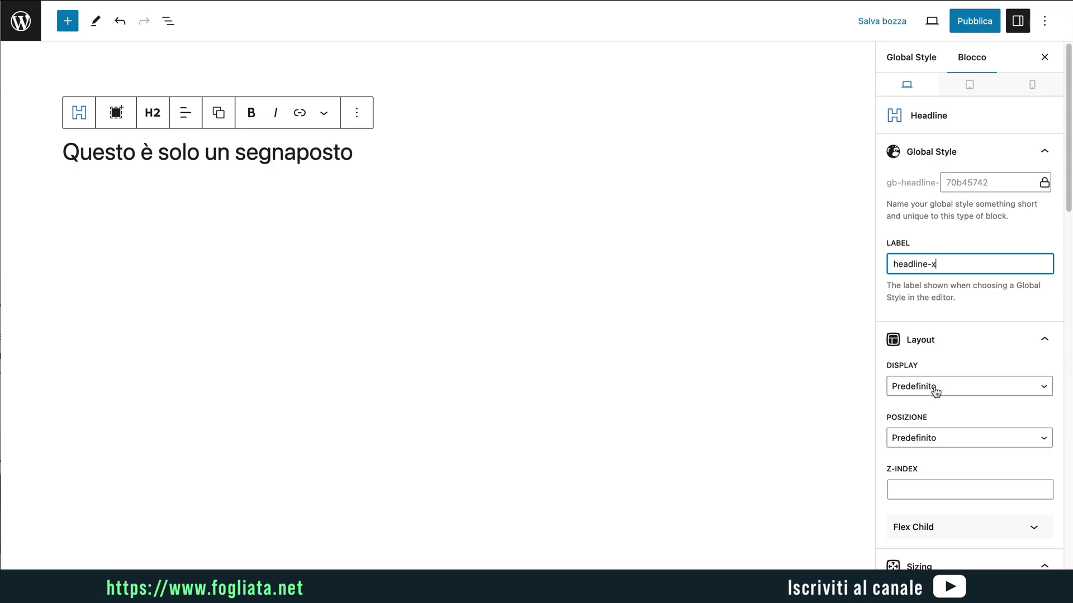
Set the headline-x block's font size to 4 rem
scroll(932, 394, "down", 10)
scroll(935, 392, "down", 14)
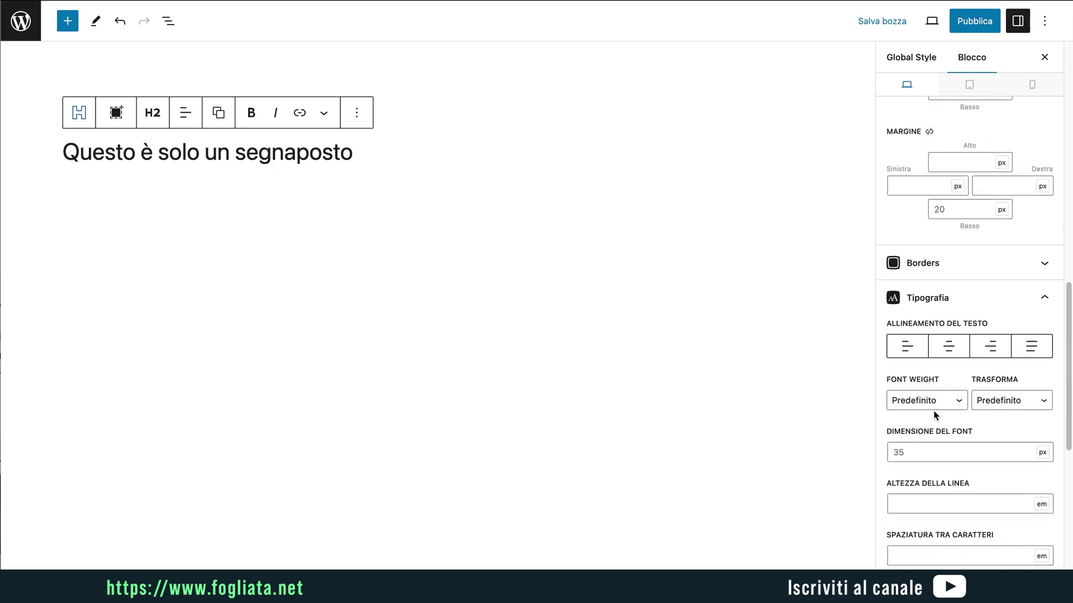
left_click(924, 453)
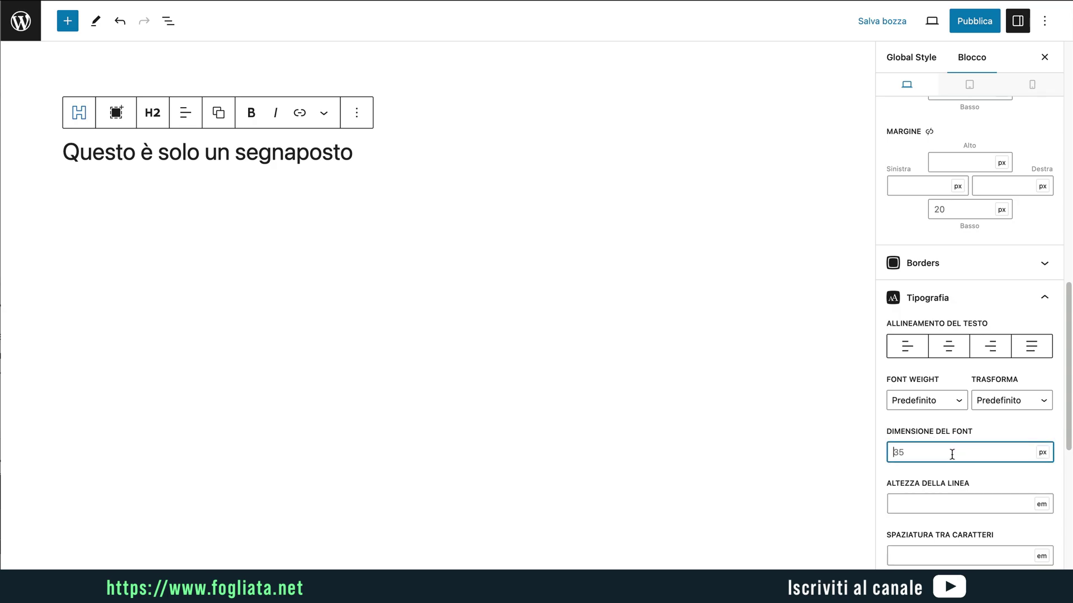
type("6")
left_click(1042, 453)
left_click(1034, 479)
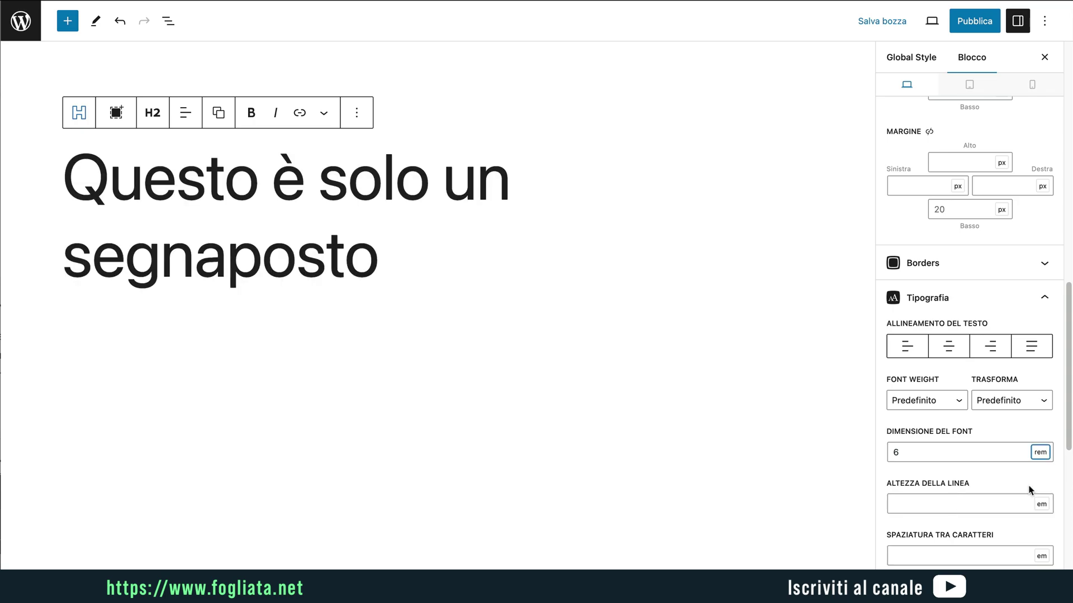
double_click(929, 453)
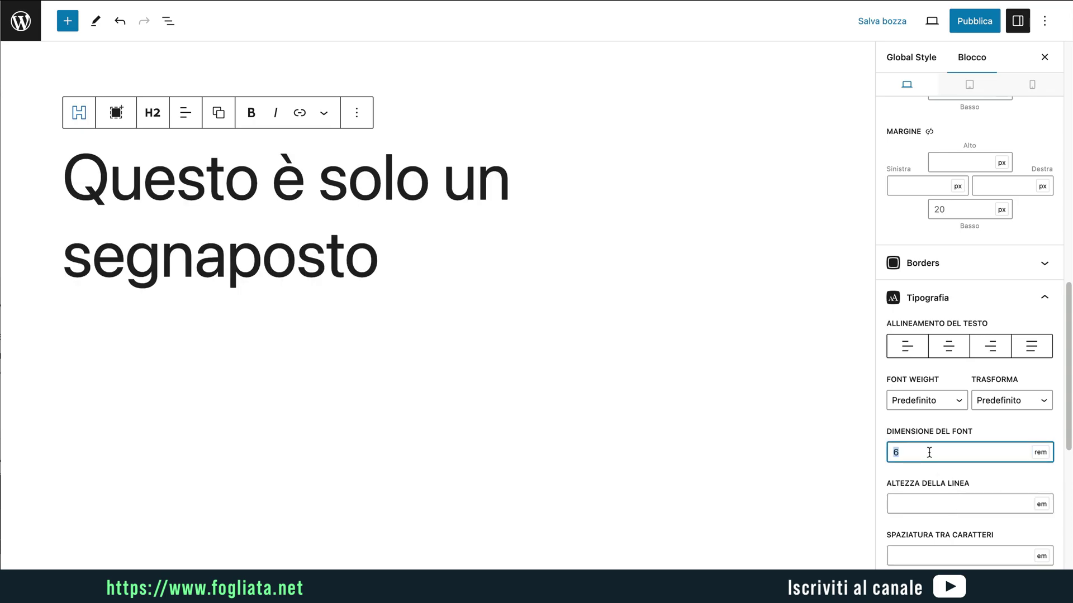
type("5")
key("BackSpace")
type("4")
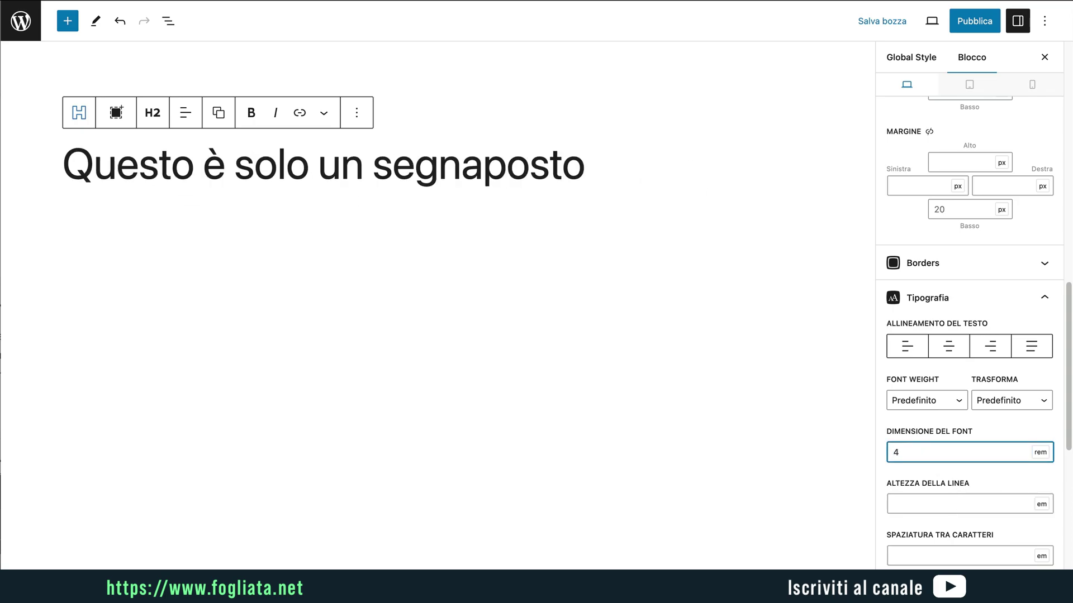
Set the headline-x block's line height to 1.2 em and its letter spacing to -0.03 em
scroll(944, 485, "down", 1)
left_click(955, 483)
type("1.2")
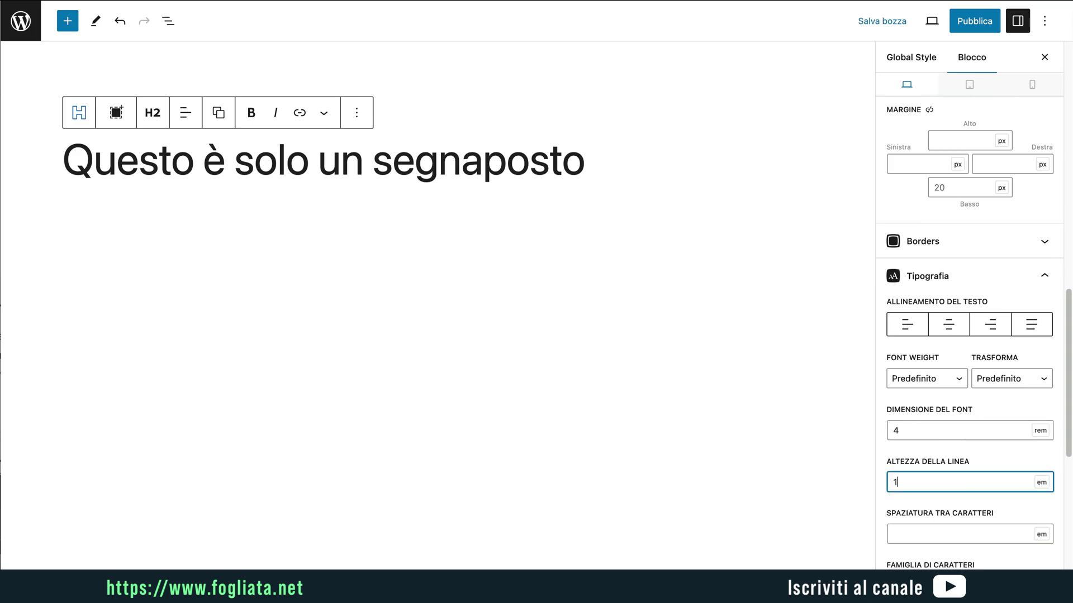
left_click(993, 530)
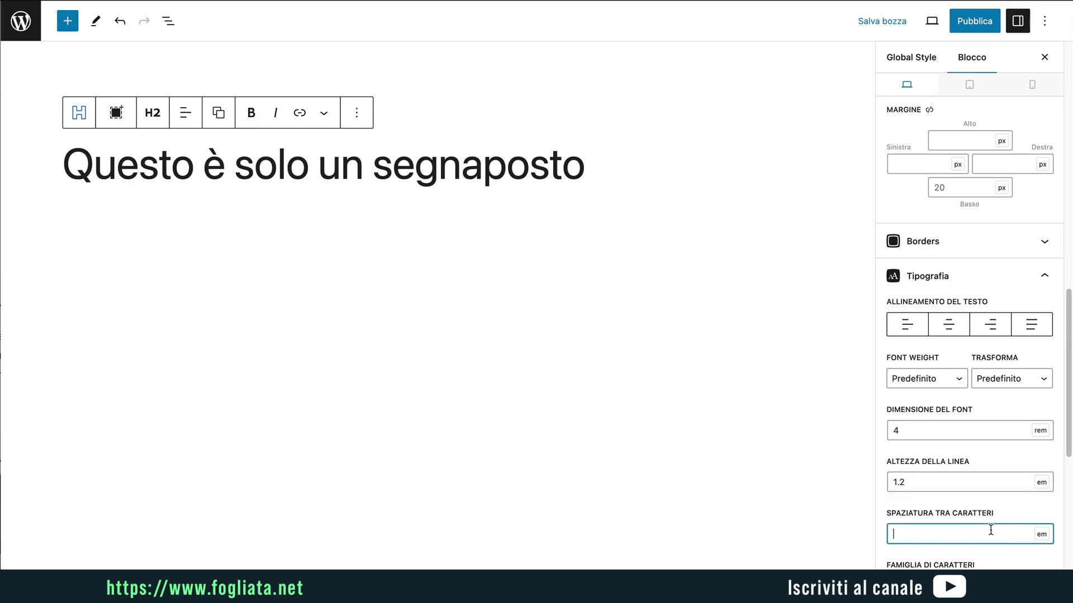
type("-0.03")
Transform the headline-x text to uppercase (Maiuscolo) and set its font weight to 900 - Black
left_click(997, 378)
left_click(999, 393)
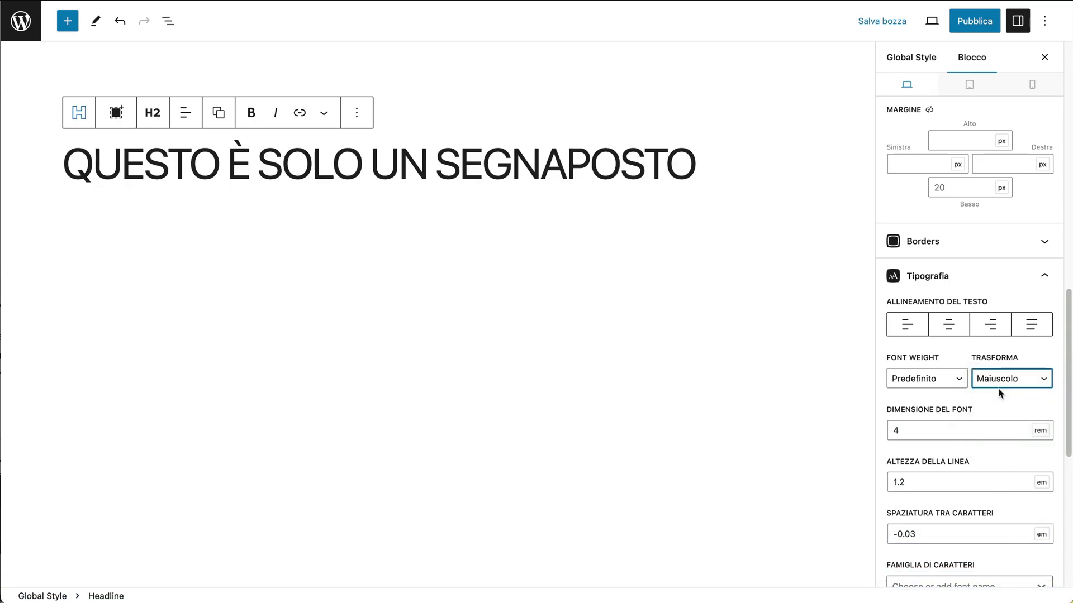
left_click(940, 381)
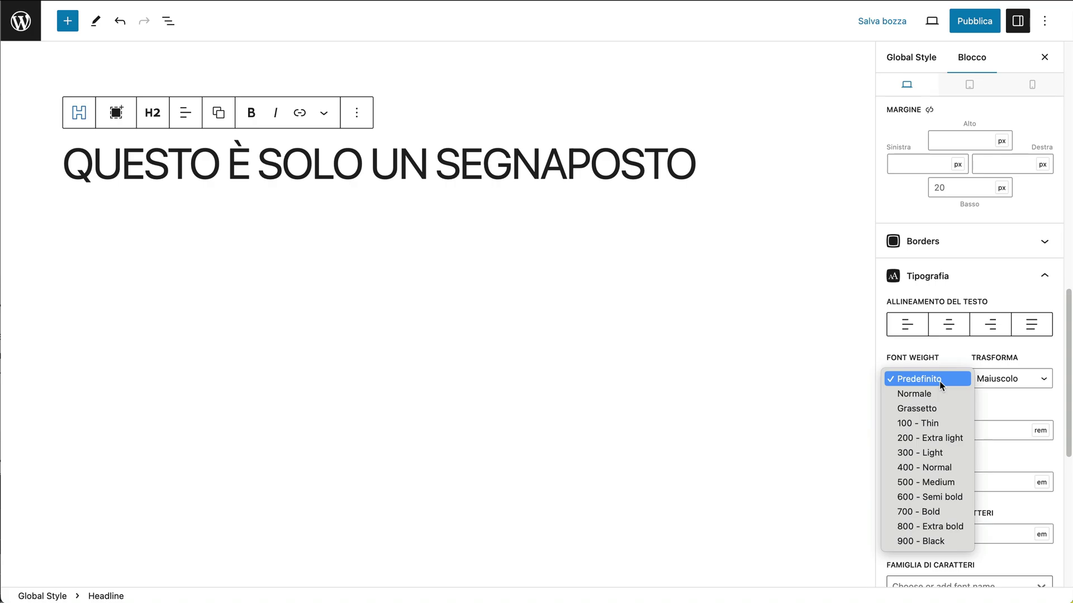
left_click(931, 541)
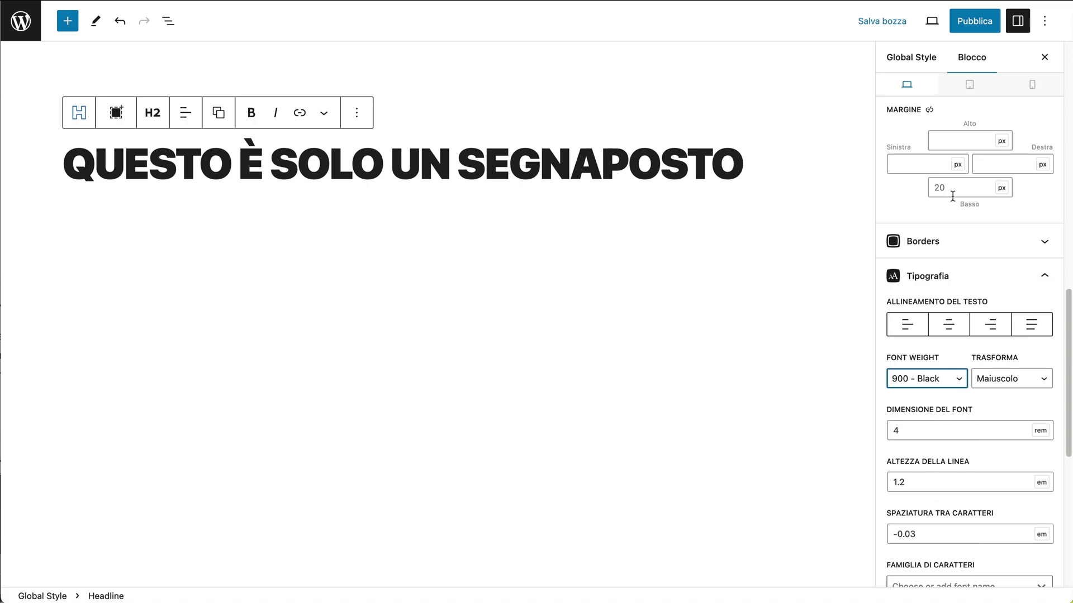
Publish the Headline global style and return to the Global Styles list
left_click(985, 31)
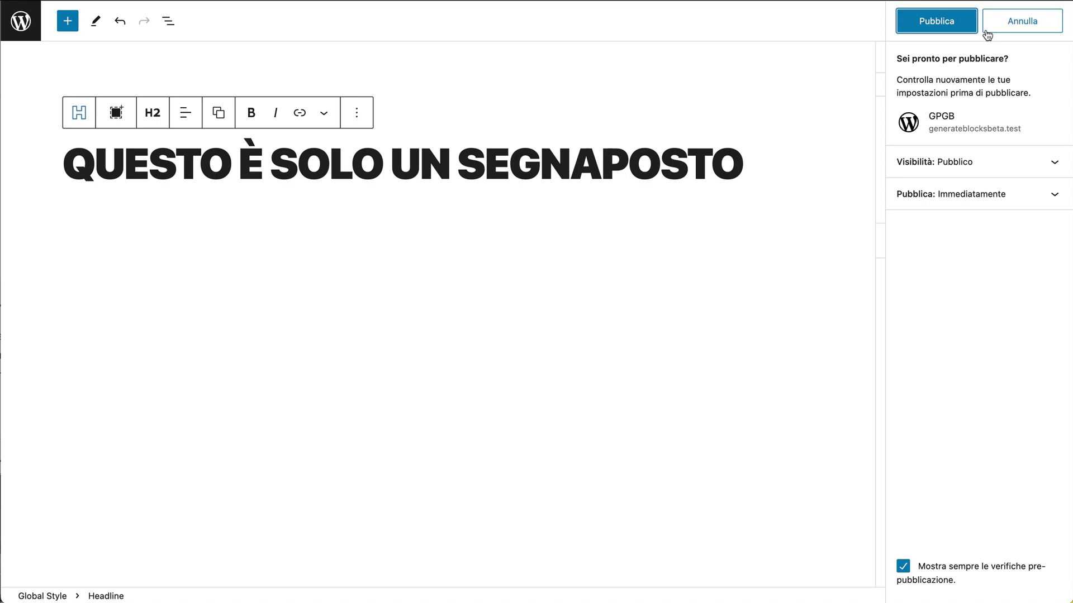
left_click(958, 28)
left_click(21, 21)
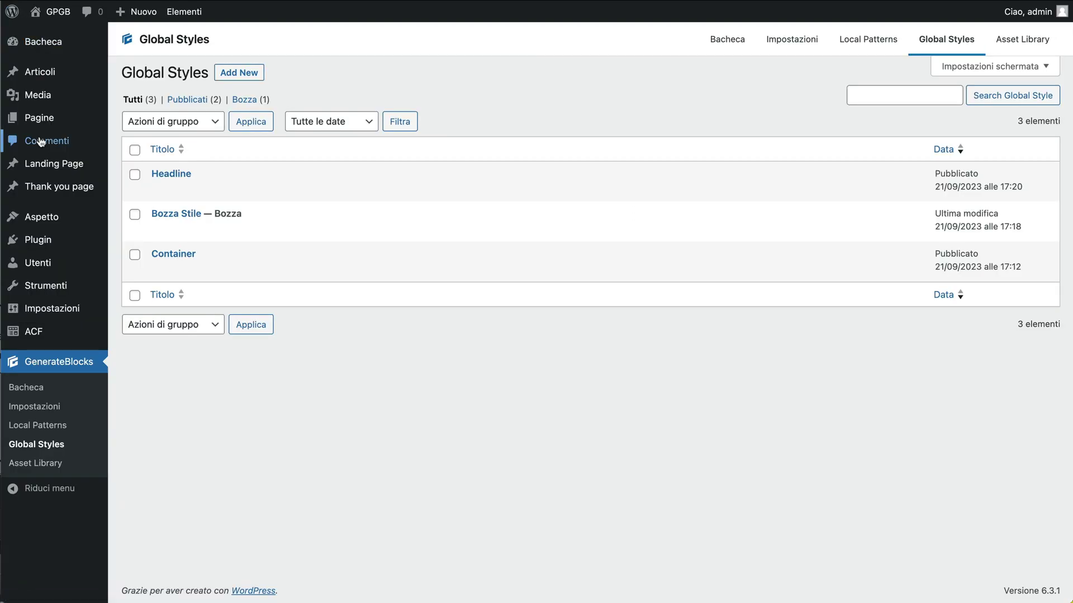
Open the Test Local Pattern e Global Style page and apply the headline-x global style to the Recent Project section's main heading
left_click(31, 117)
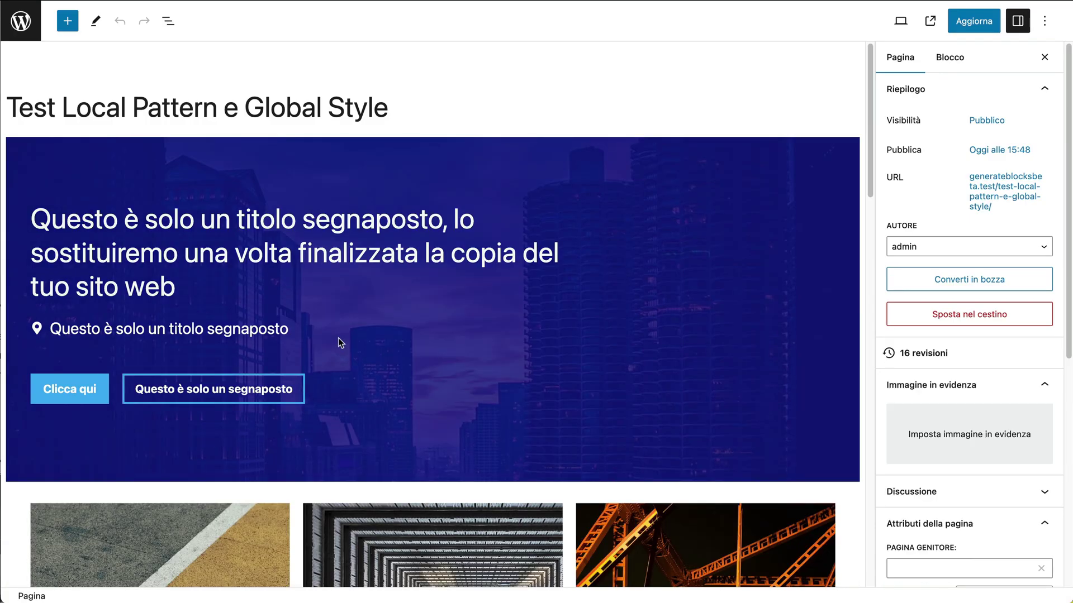
scroll(338, 341, "down", 15)
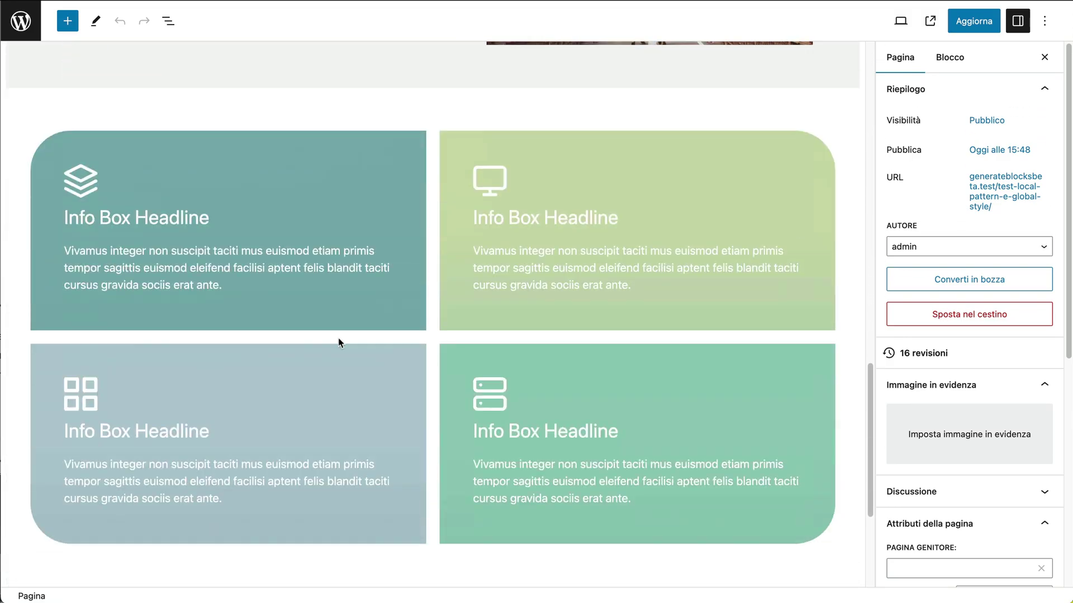
scroll(338, 341, "down", 2)
scroll(338, 342, "up", 10)
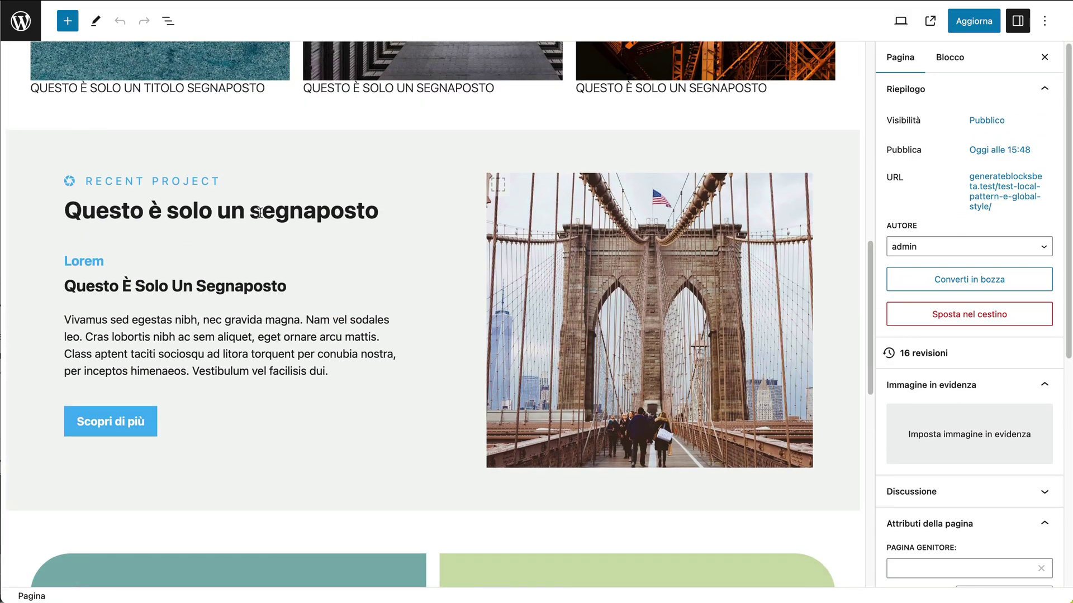
left_click(260, 213)
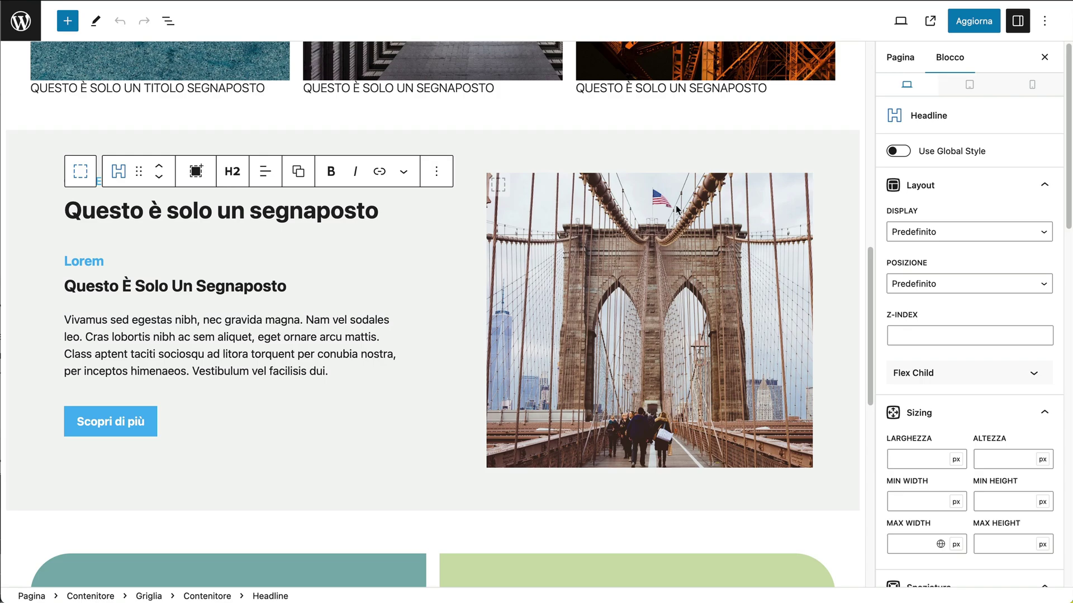
left_click(906, 155)
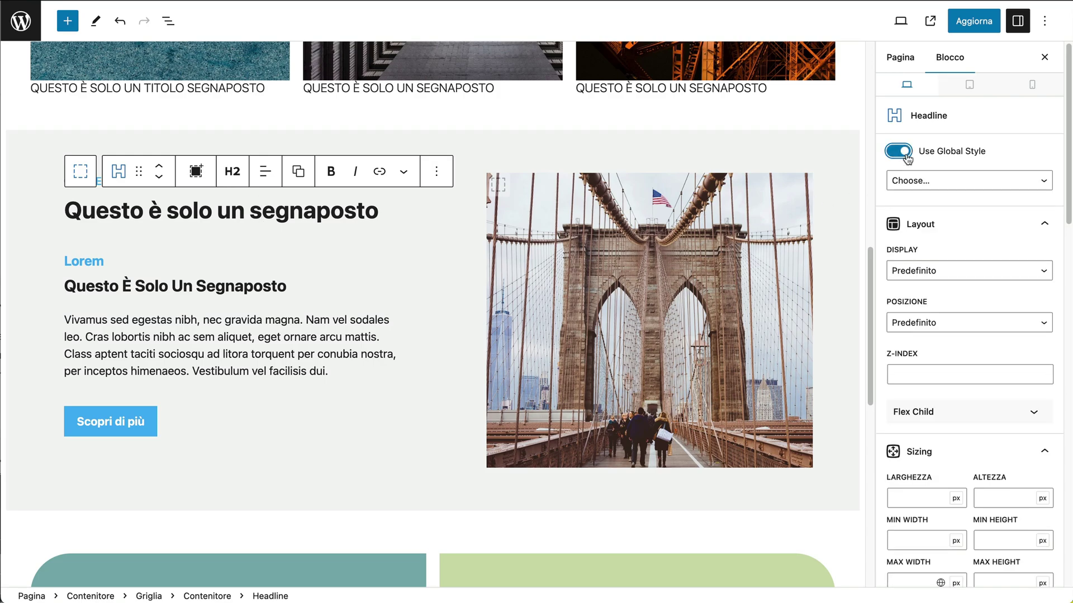
left_click(912, 182)
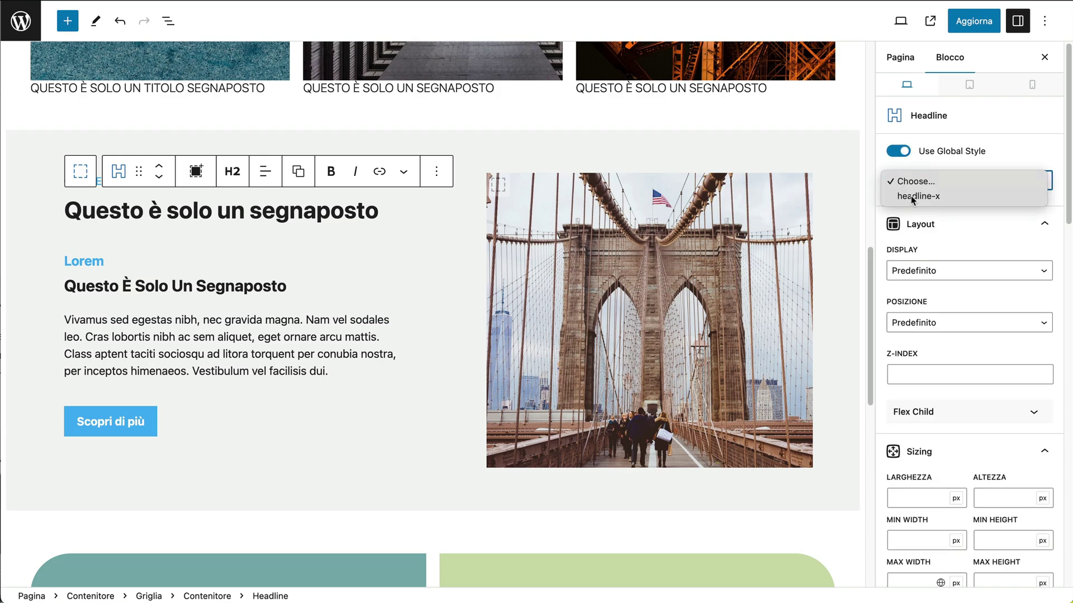
left_click(913, 196)
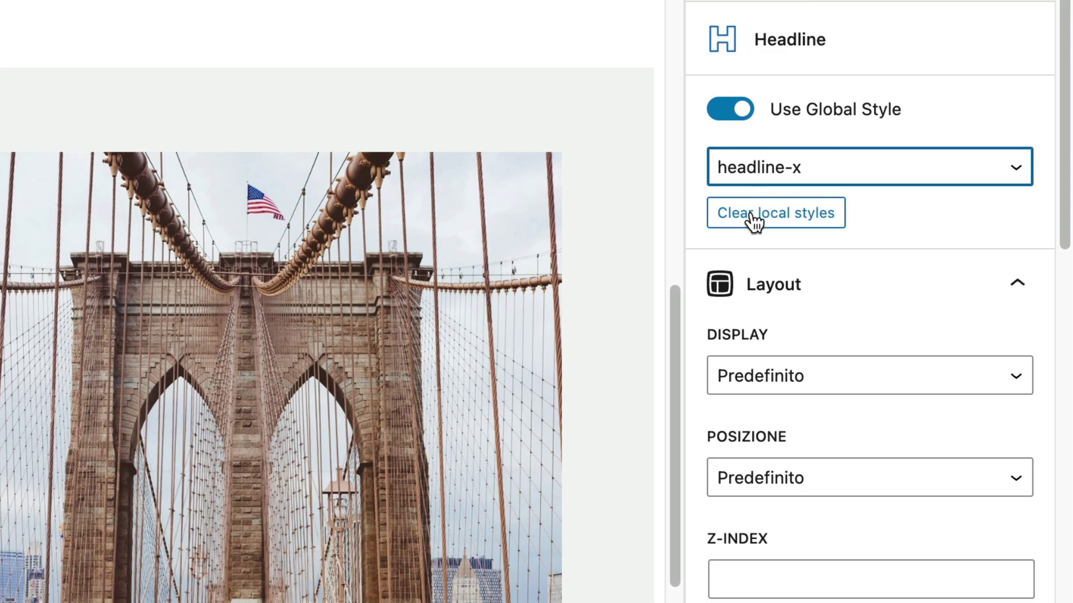
Clear the local styles of the Recent Project heading and update the page
left_click(756, 216)
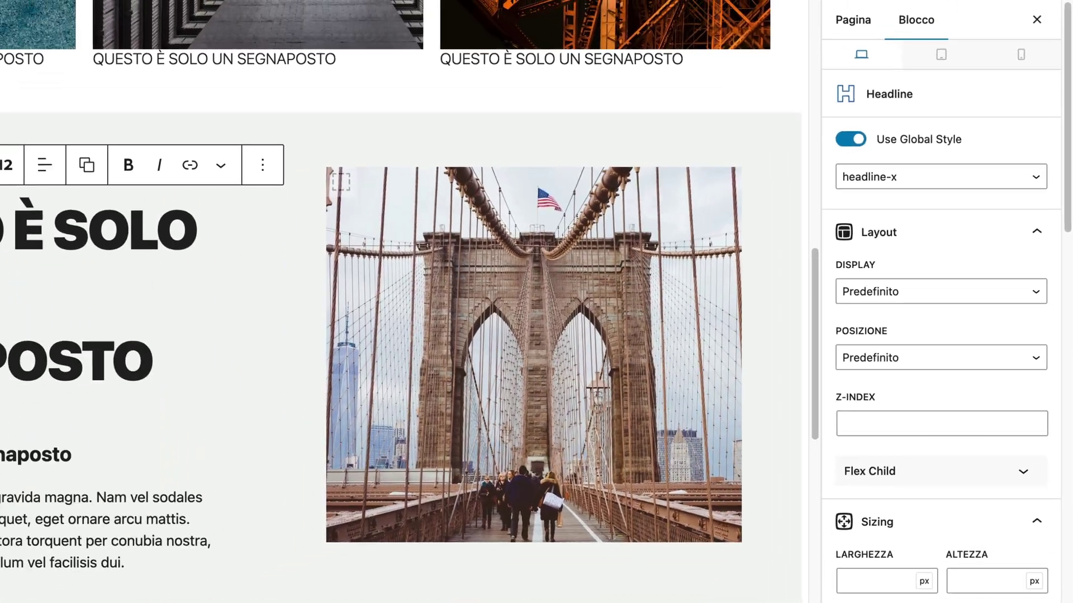
left_click(953, 17)
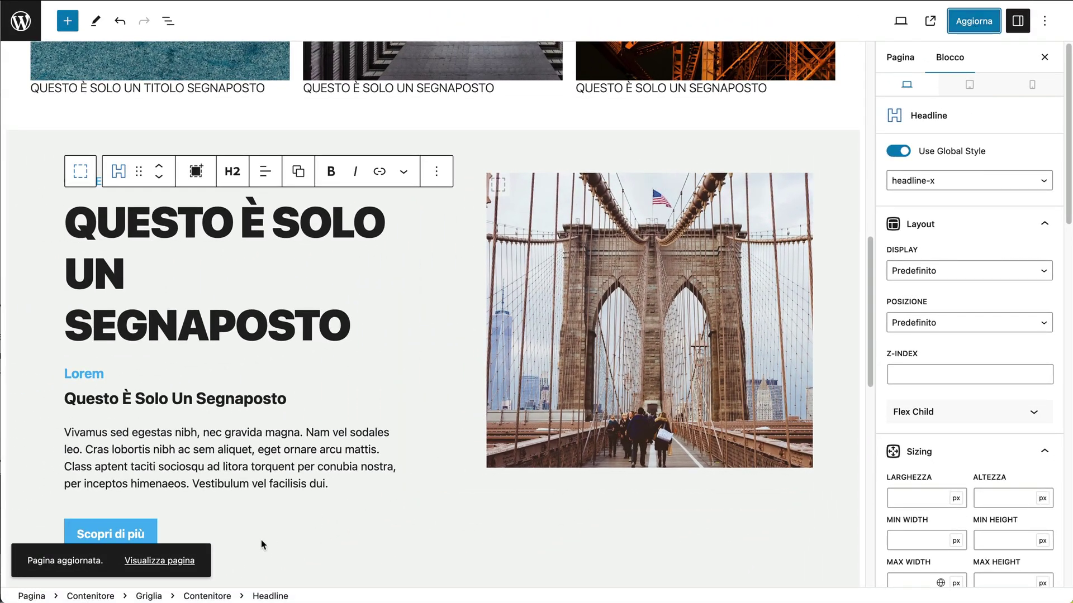
View the published page in a new tab, check the Recent Project heading, and return to the editor
right_click(189, 561)
left_click(240, 409)
scroll(785, 164, "down", 5)
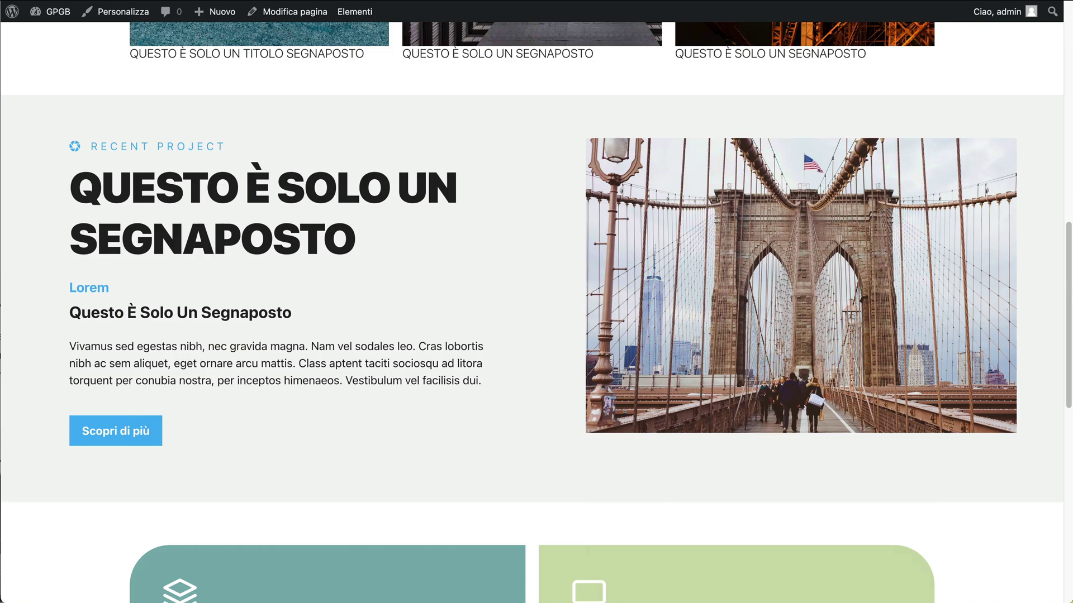
key("ctrl+shift+Tab")
Open the Headline global style for editing and select its headline block
left_click(20, 21)
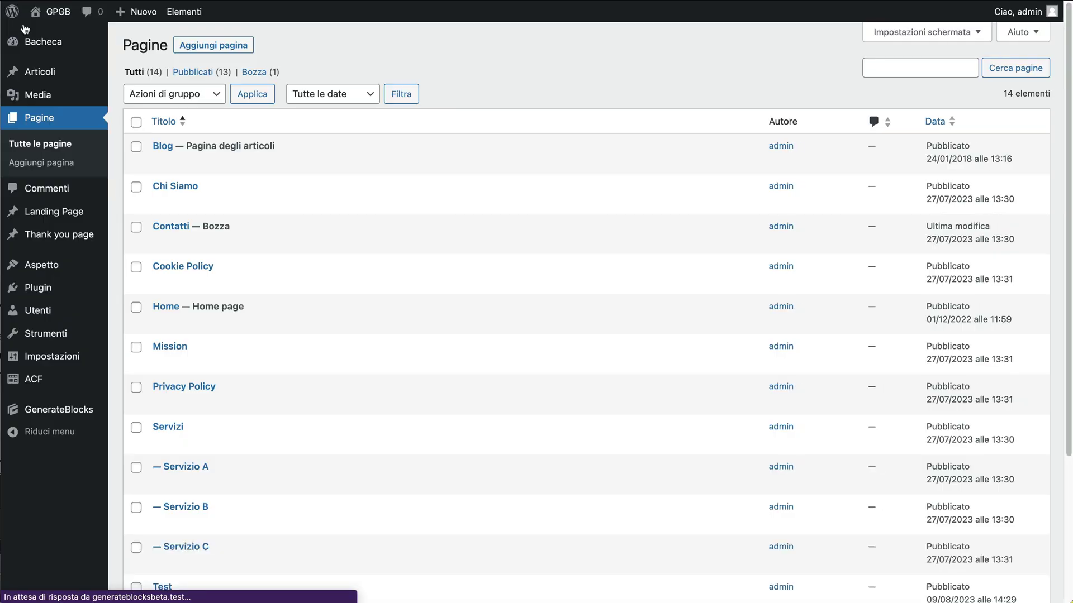
mouse_move(30, 410)
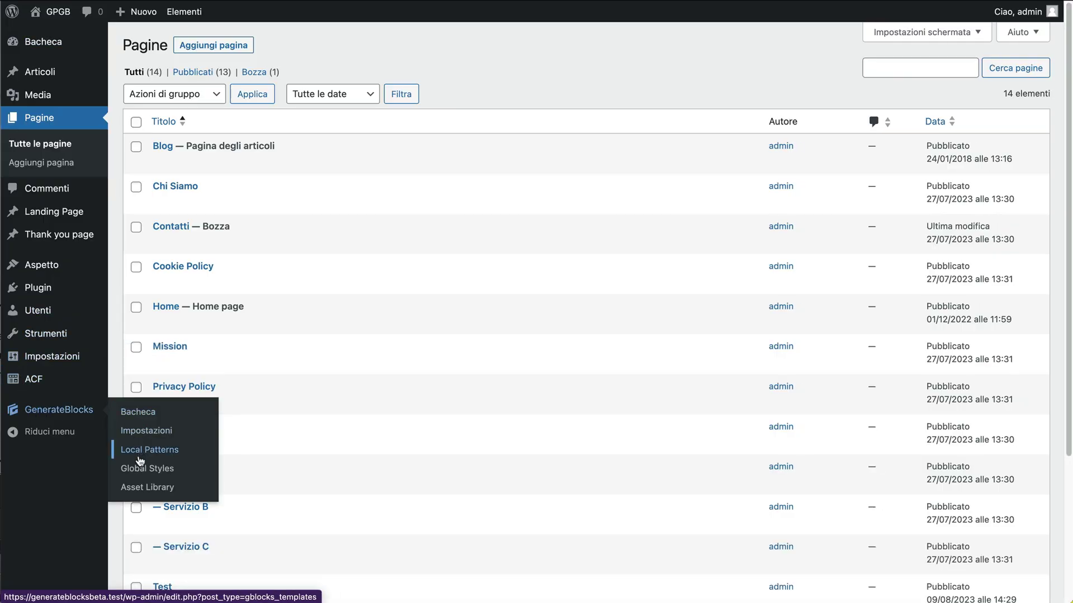
left_click(139, 474)
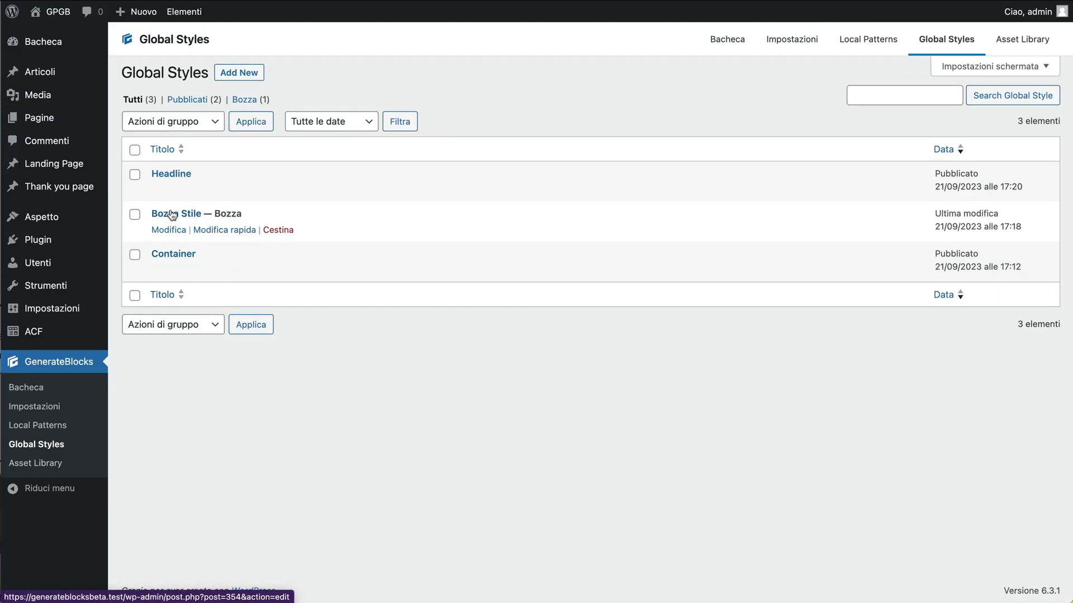
left_click(171, 177)
left_click(171, 168)
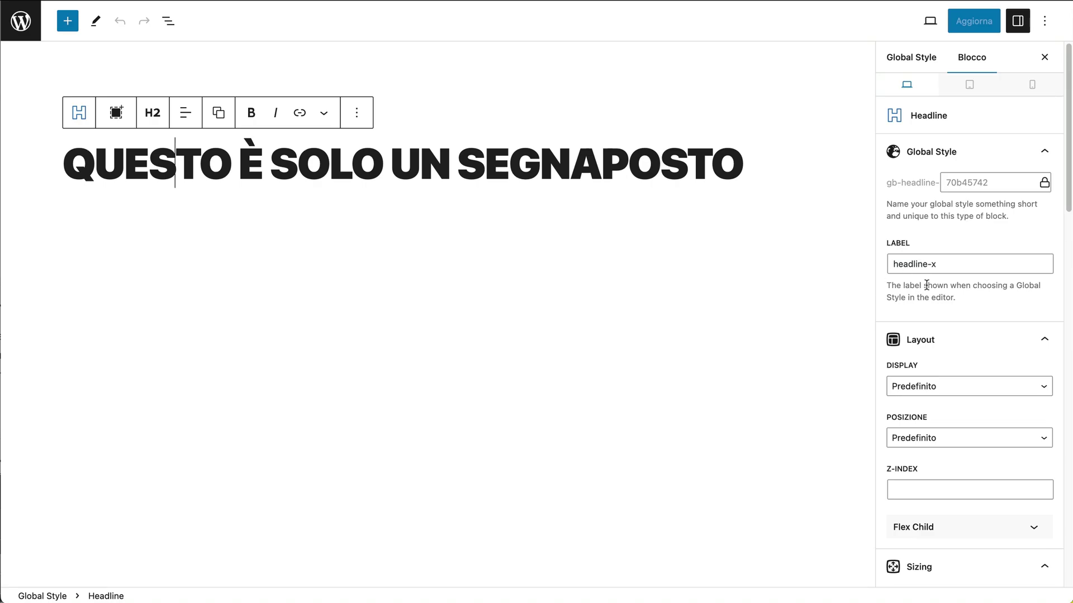
Set the headline-x block's font weight to 100 - Thin and update the Headline global style
scroll(926, 286, "down", 10)
scroll(969, 417, "down", 6)
left_click(908, 318)
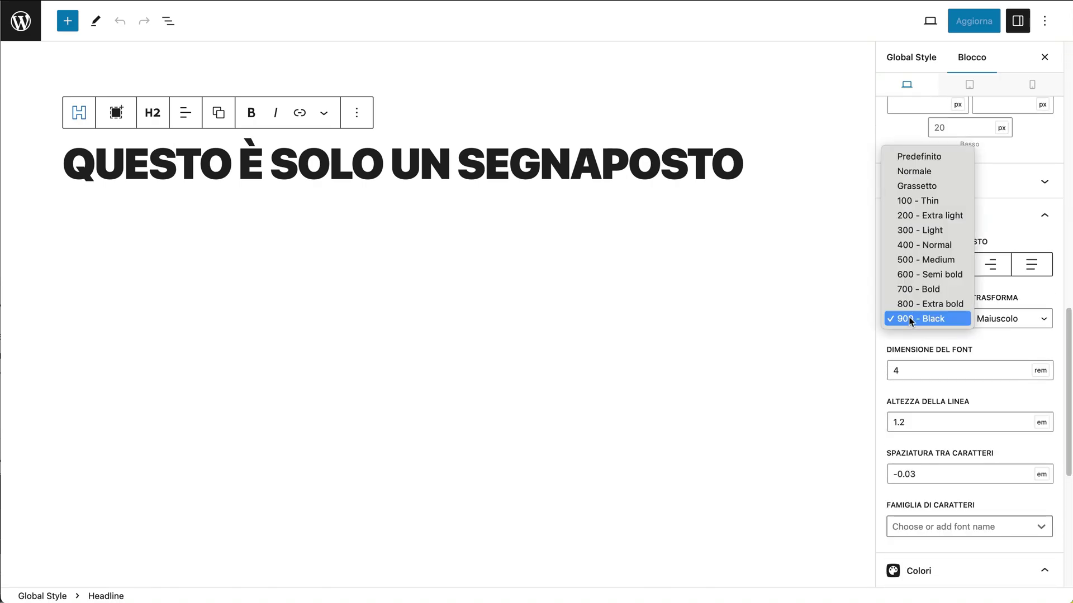
left_click(914, 202)
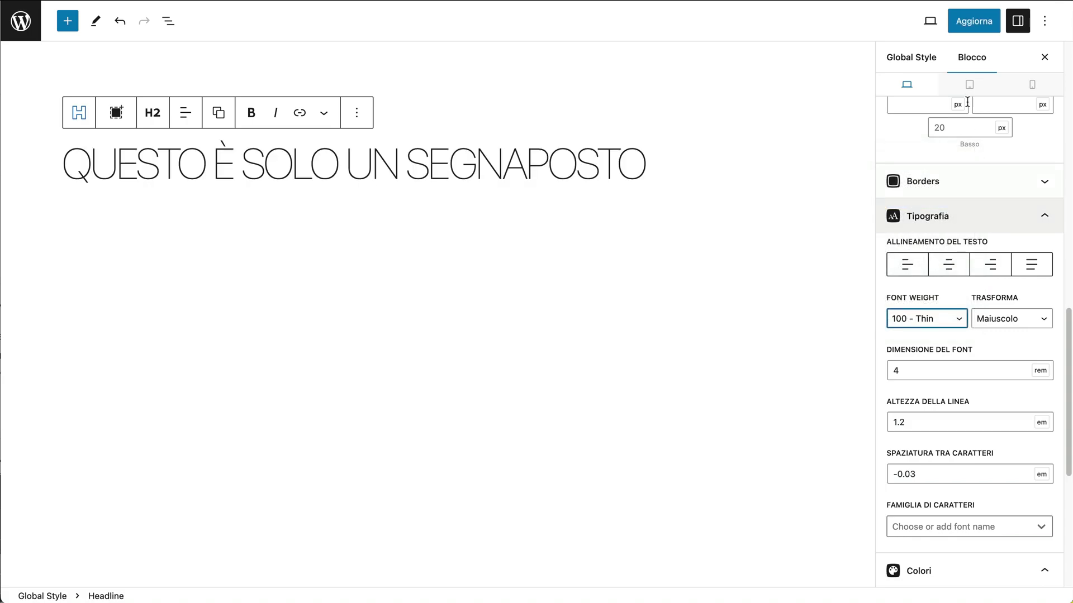
left_click(977, 27)
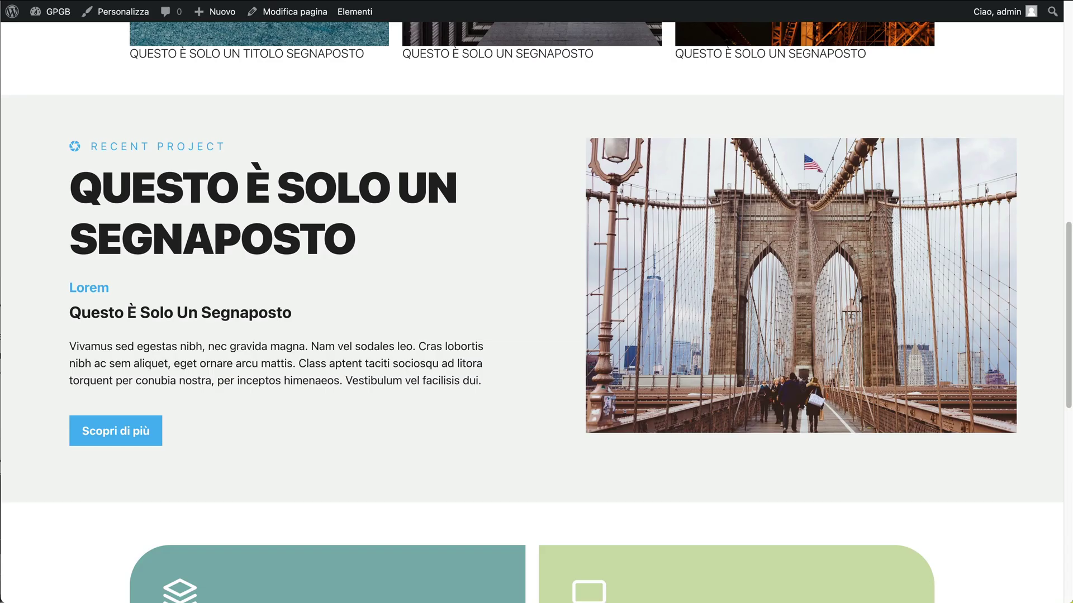